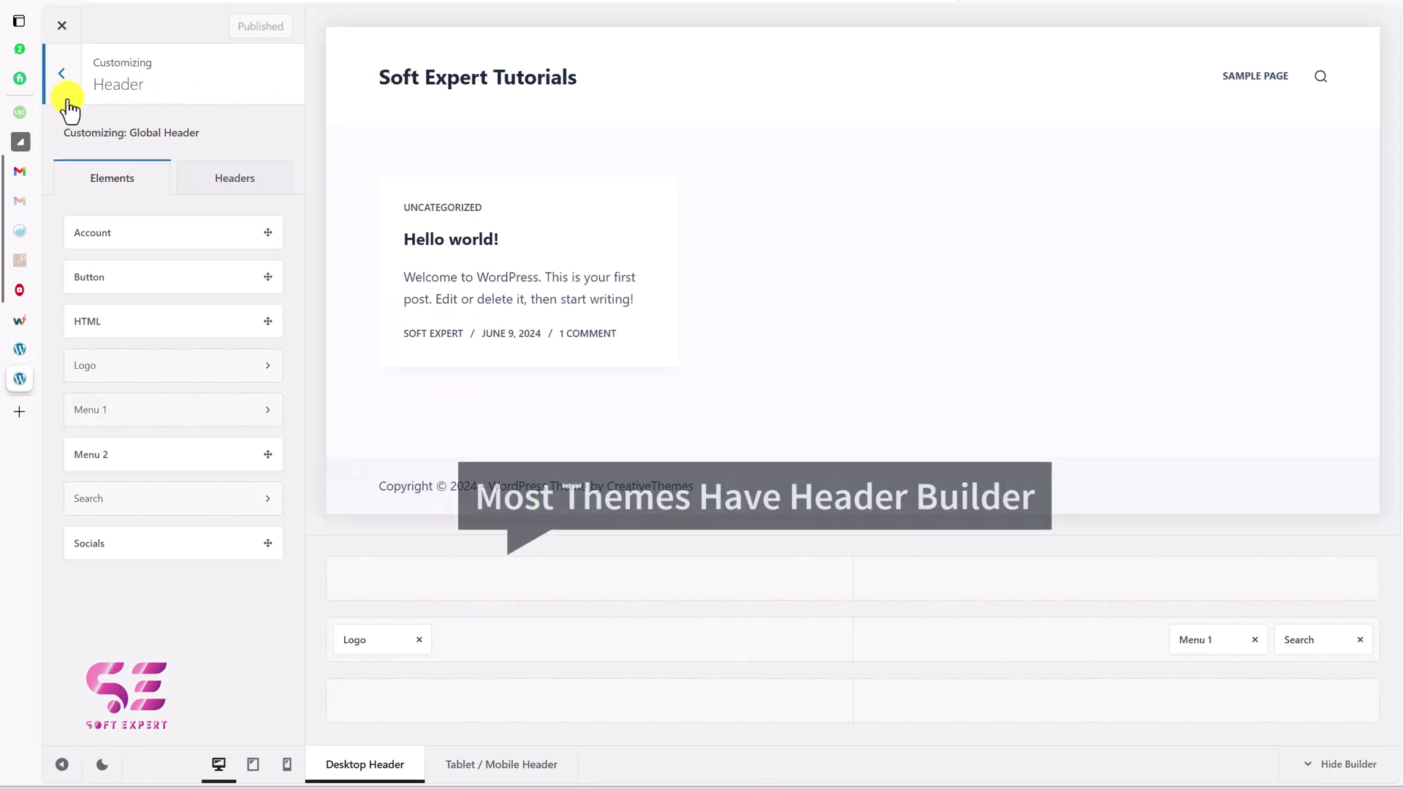
- Return to the main Customizer menu and reopen the Header panel
{"action": "left_click", "coordinate": [62, 76]}
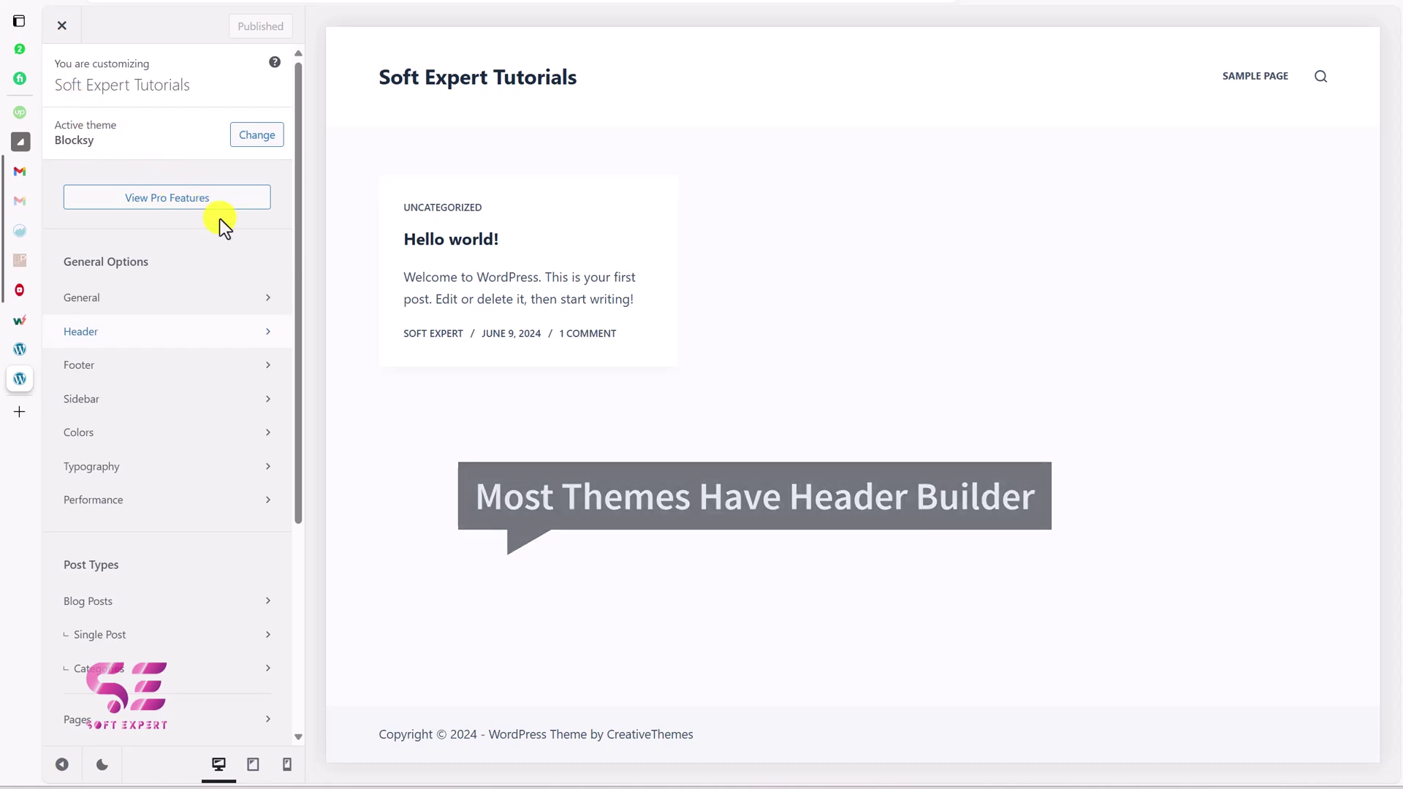
{"action": "left_click", "coordinate": [146, 337]}
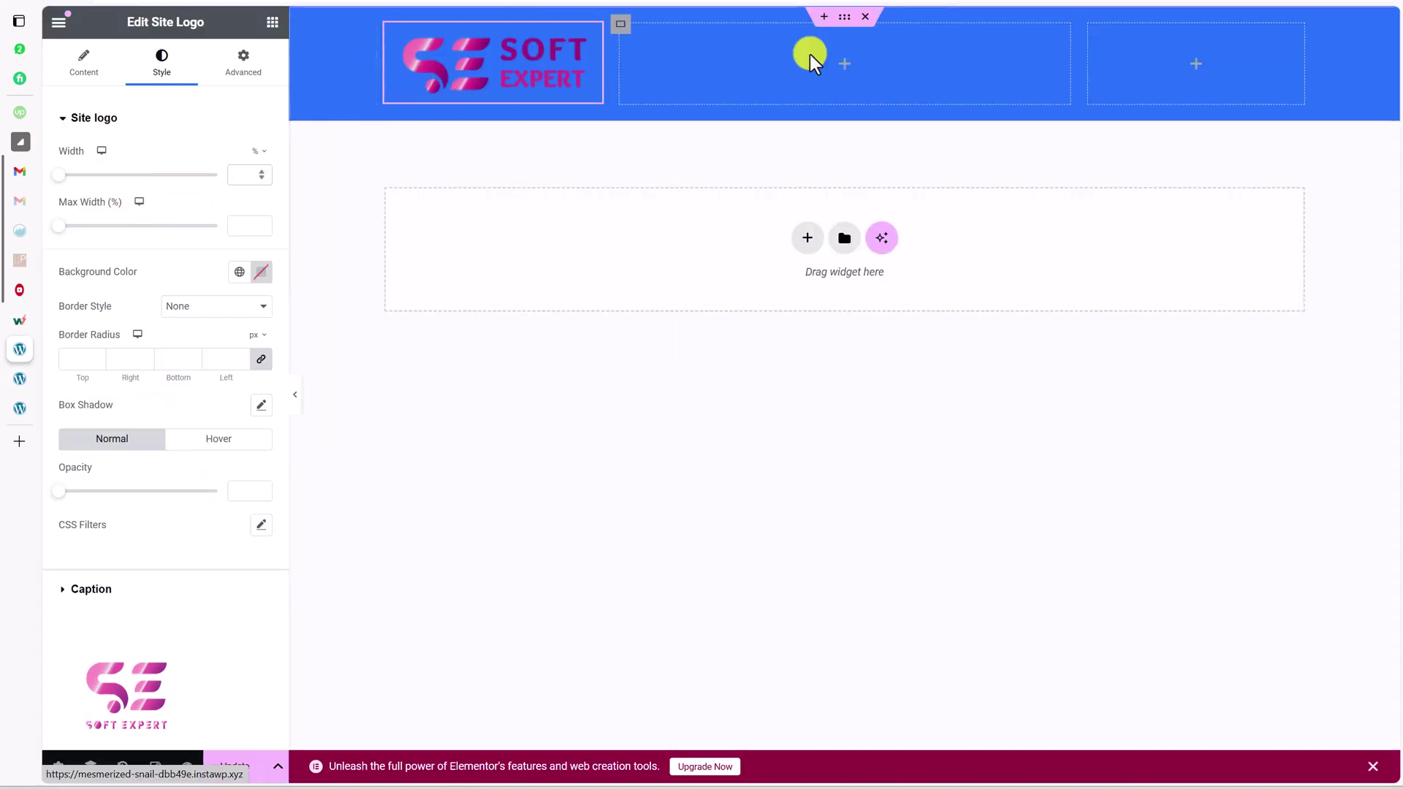
- Drop an Image widget into the header's right column and pick the second logo from the media library
{"action": "left_click", "coordinate": [270, 26]}
{"action": "left_click_drag", "start_coordinate": [223, 404], "coordinate": [1206, 94]}
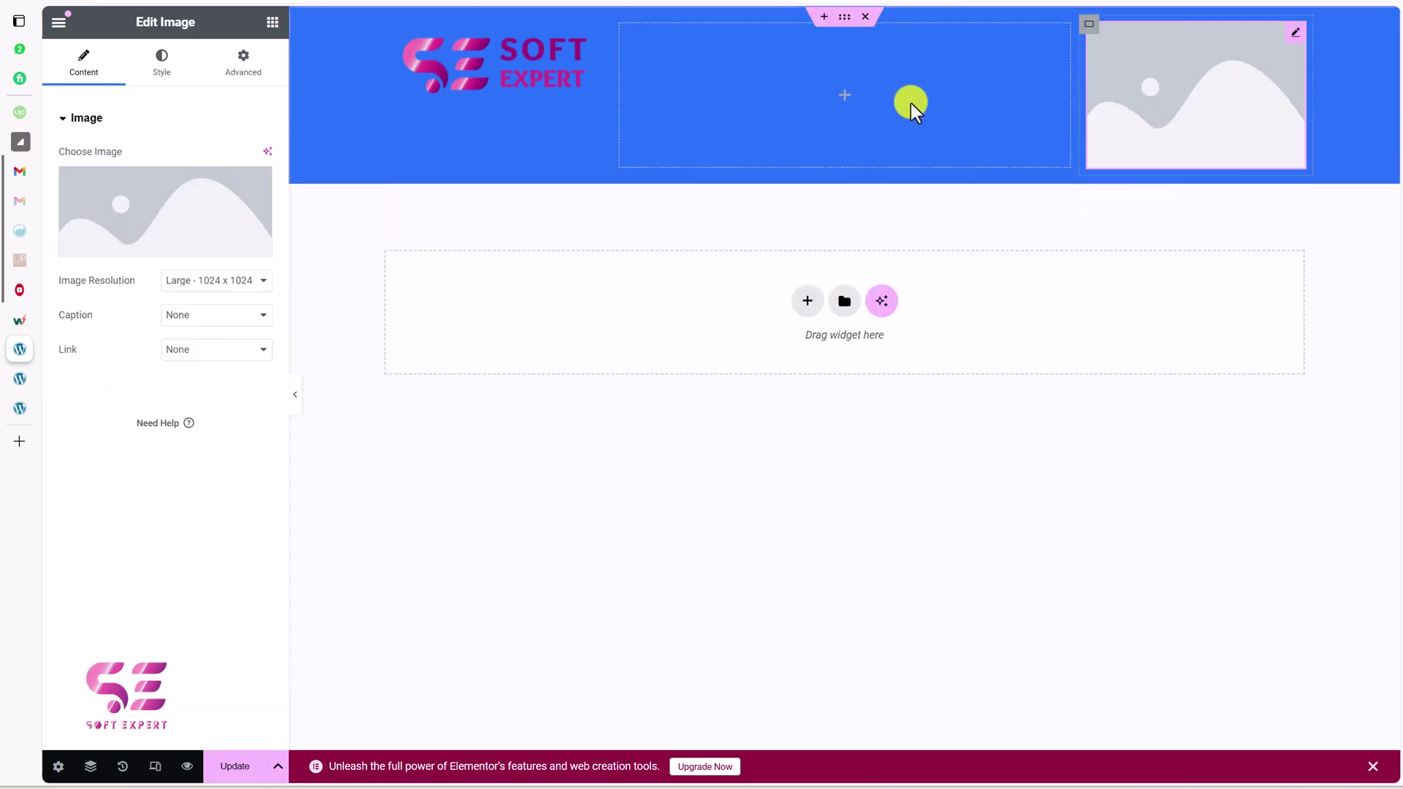
{"action": "left_click", "coordinate": [188, 194]}
{"action": "left_click", "coordinate": [401, 234]}
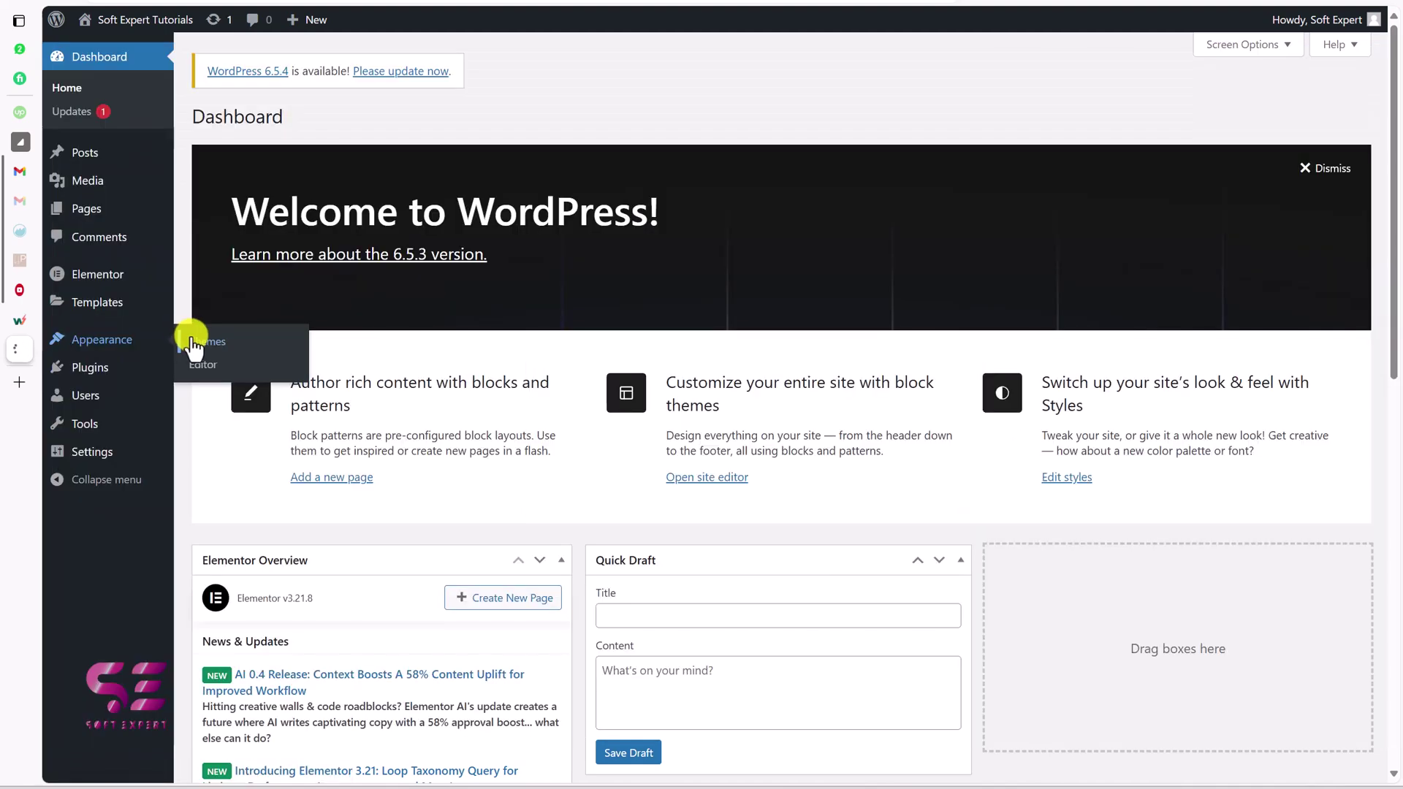
- Search for 'blocksy', install and activate the Blocksy theme, then install Blocksy Companion
{"action": "left_click", "coordinate": [194, 343]}
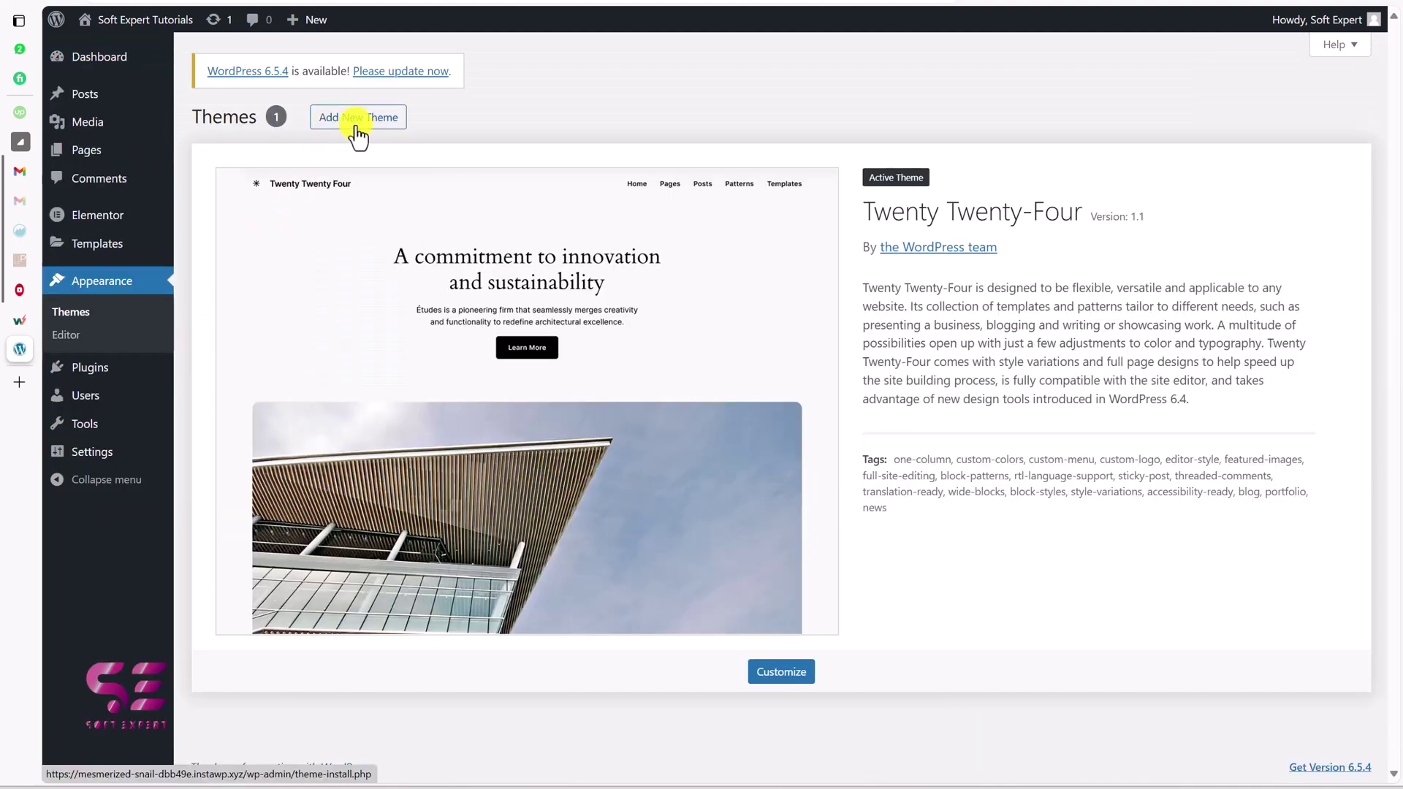
{"action": "left_click", "coordinate": [379, 134]}
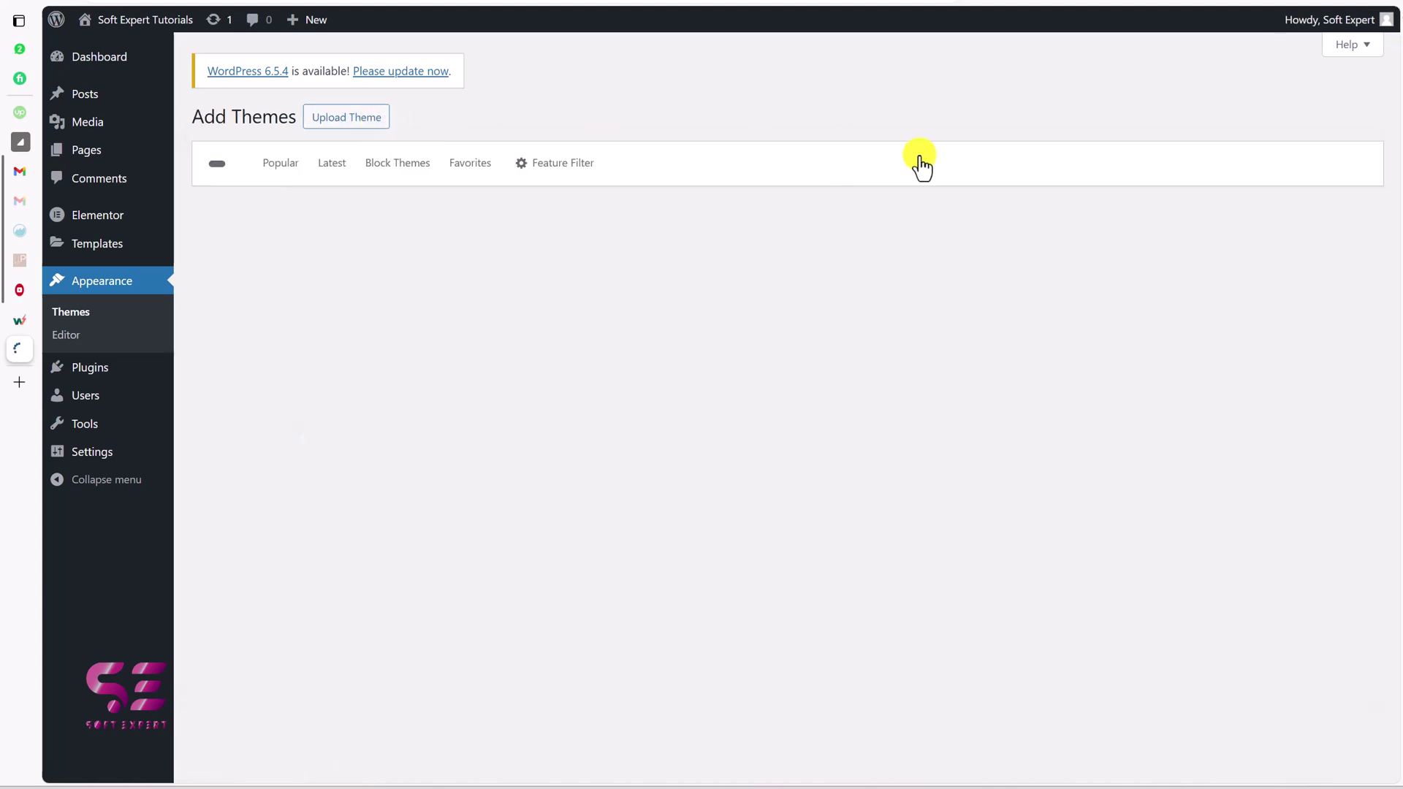
{"action": "left_click", "coordinate": [1159, 167]}
{"action": "type", "text": "b"}
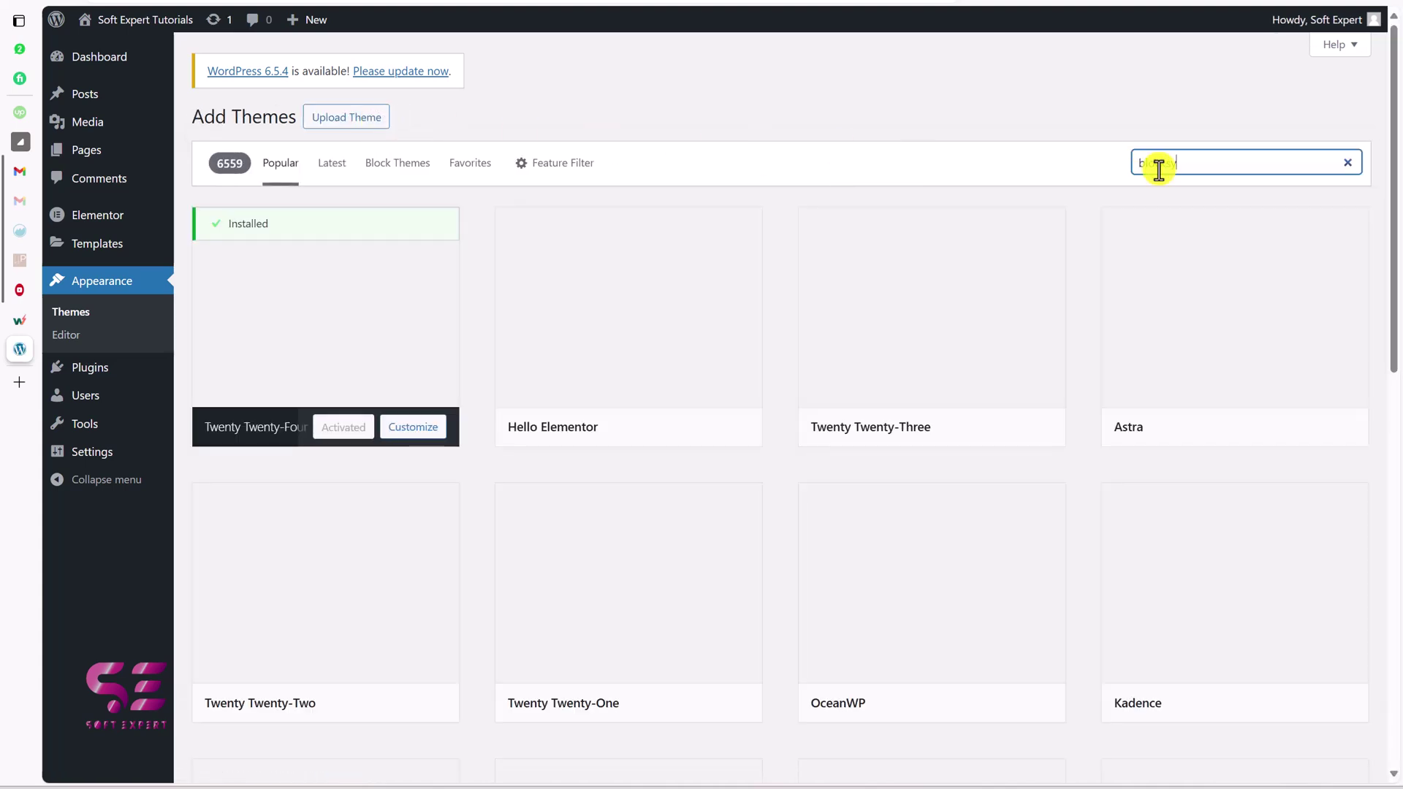
{"action": "type", "text": "locksy"}
{"action": "left_click", "coordinate": [376, 437]}
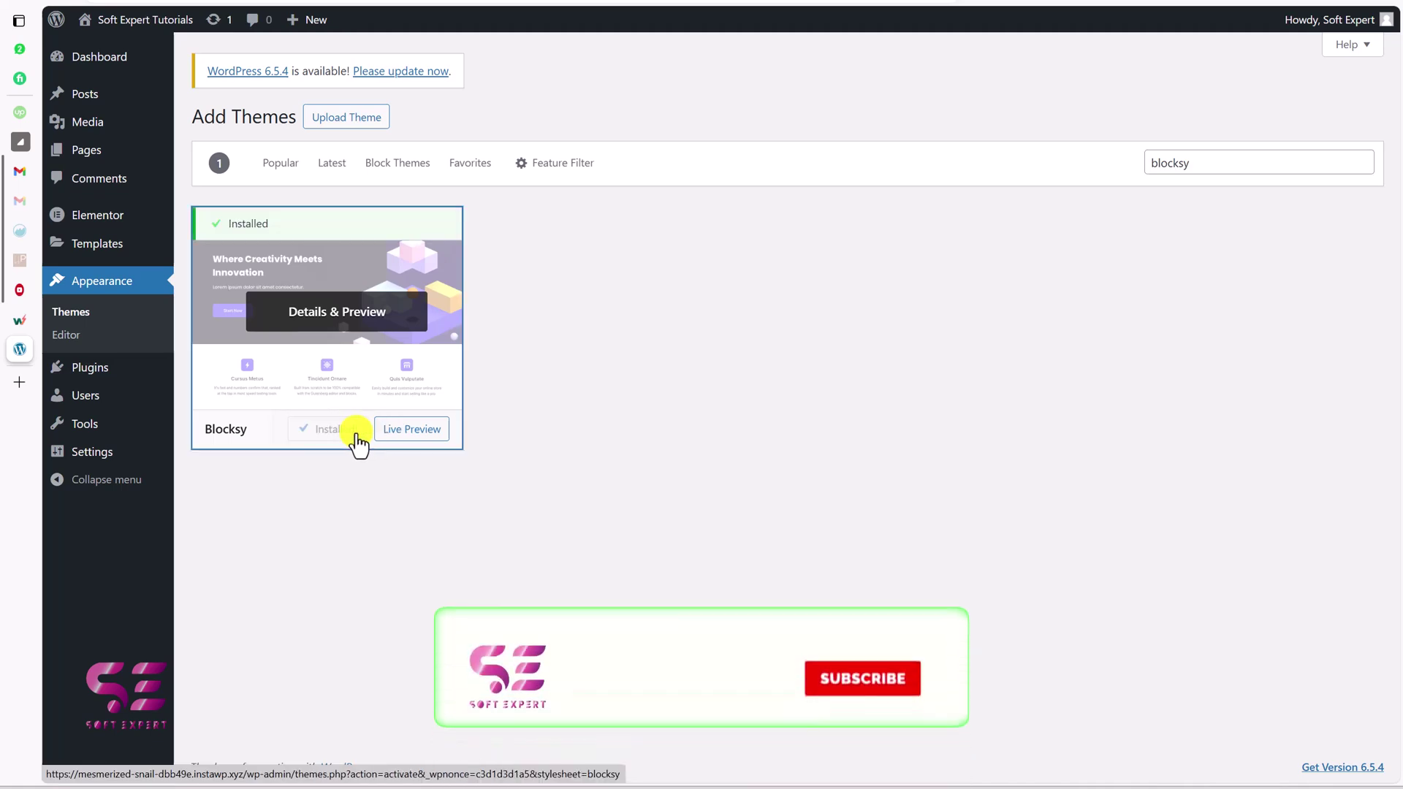
{"action": "left_click", "coordinate": [349, 436]}
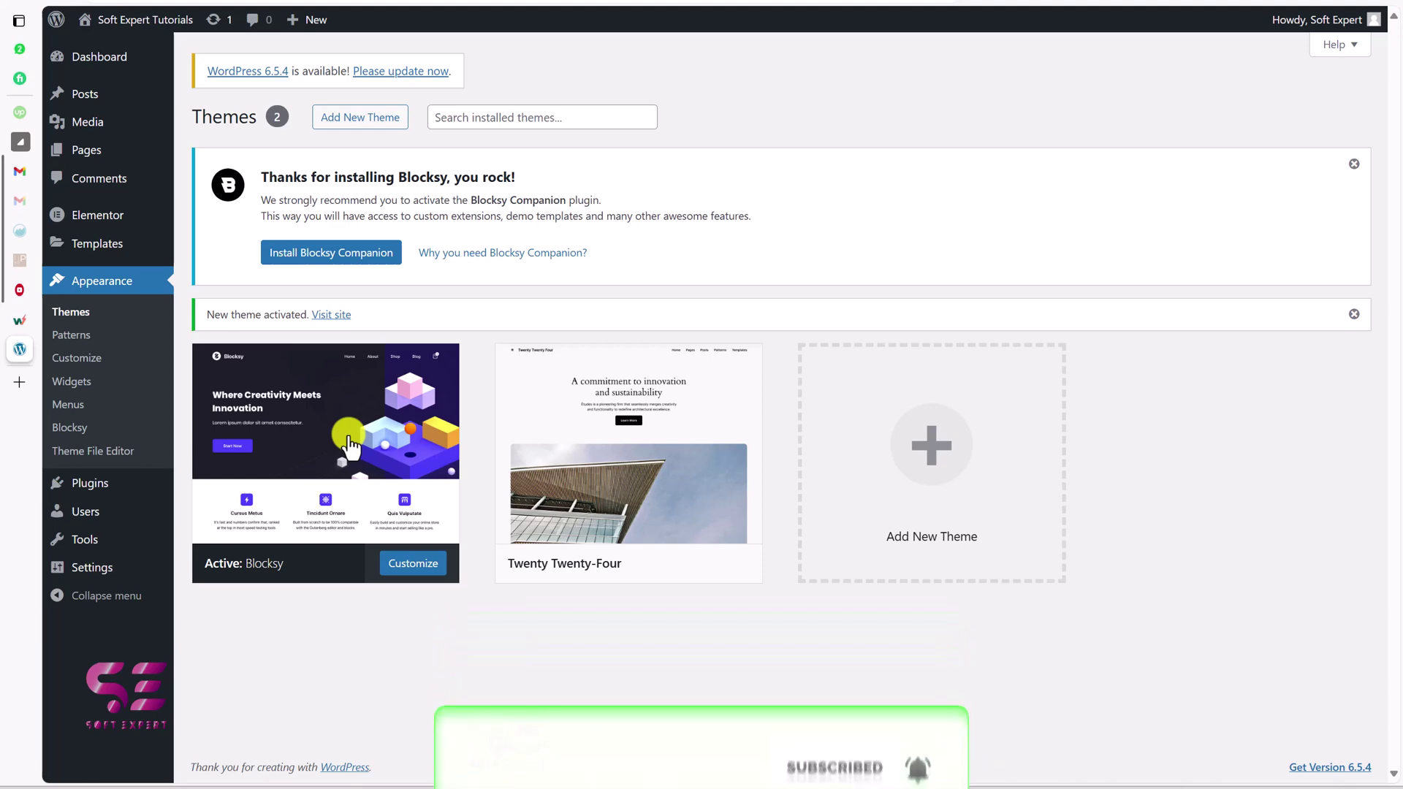
{"action": "left_click", "coordinate": [342, 255]}
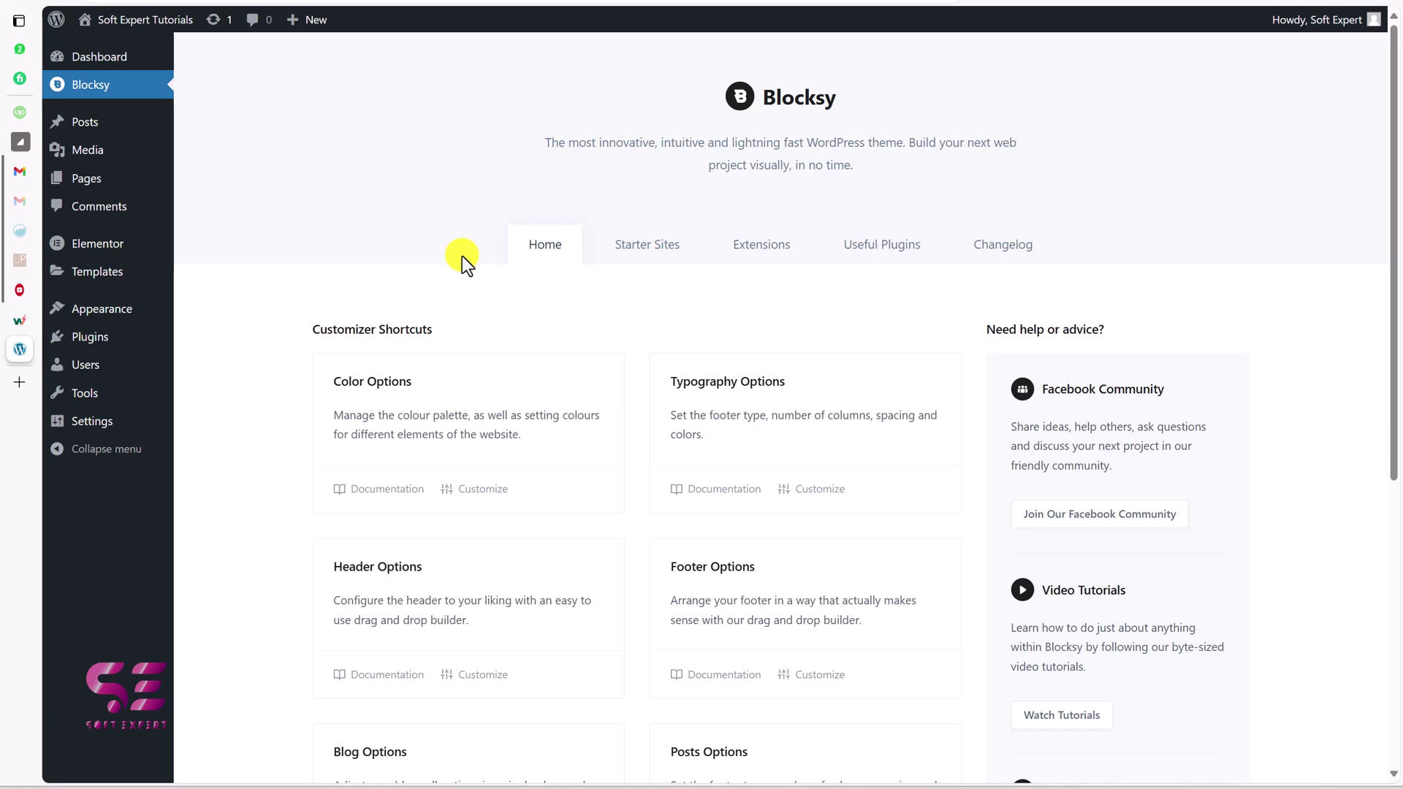
- Open the Customizer's header settings from Header Options on the Blocksy dashboard
{"action": "scroll", "coordinate": [588, 386], "scroll_direction": "down", "scroll_amount": 1}
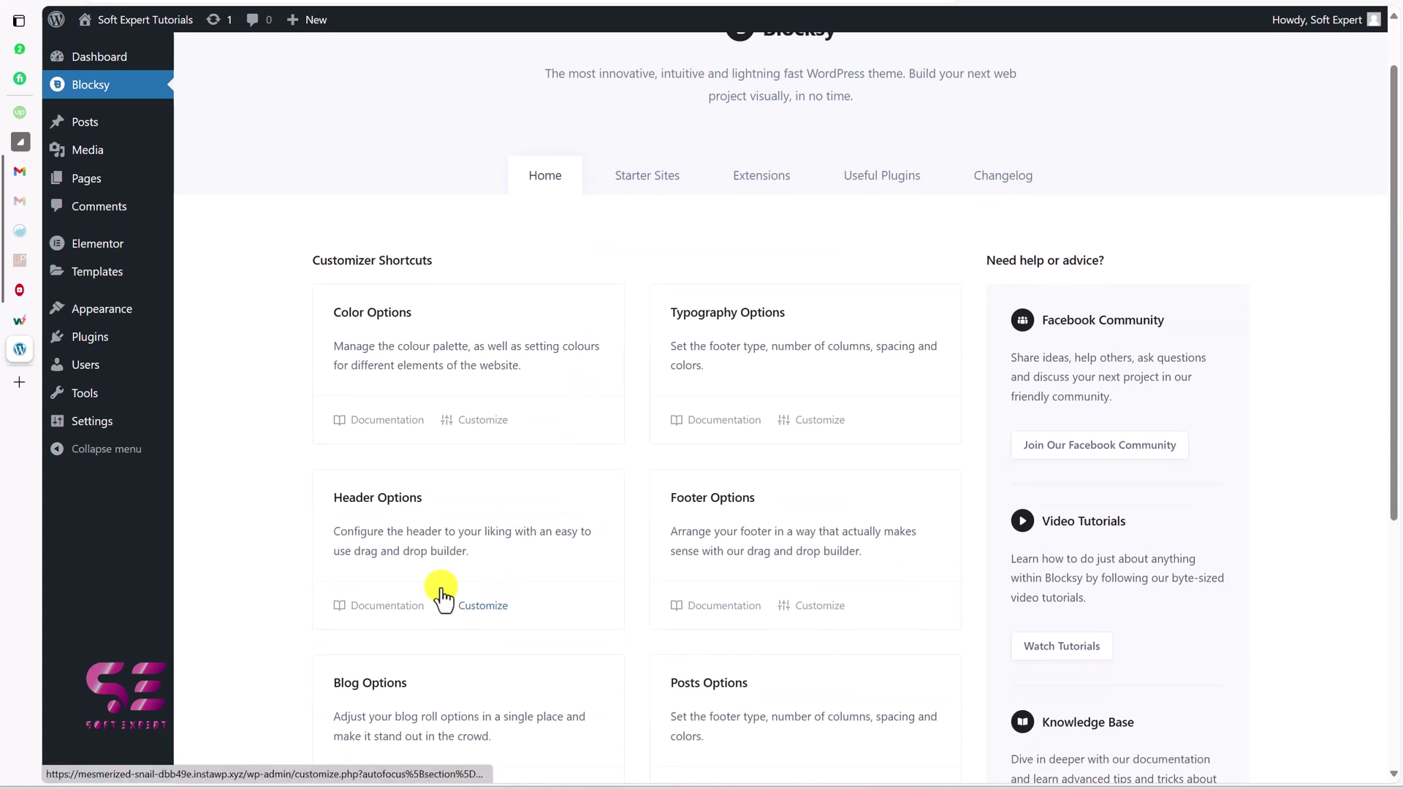
{"action": "mouse_move", "coordinate": [117, 304]}
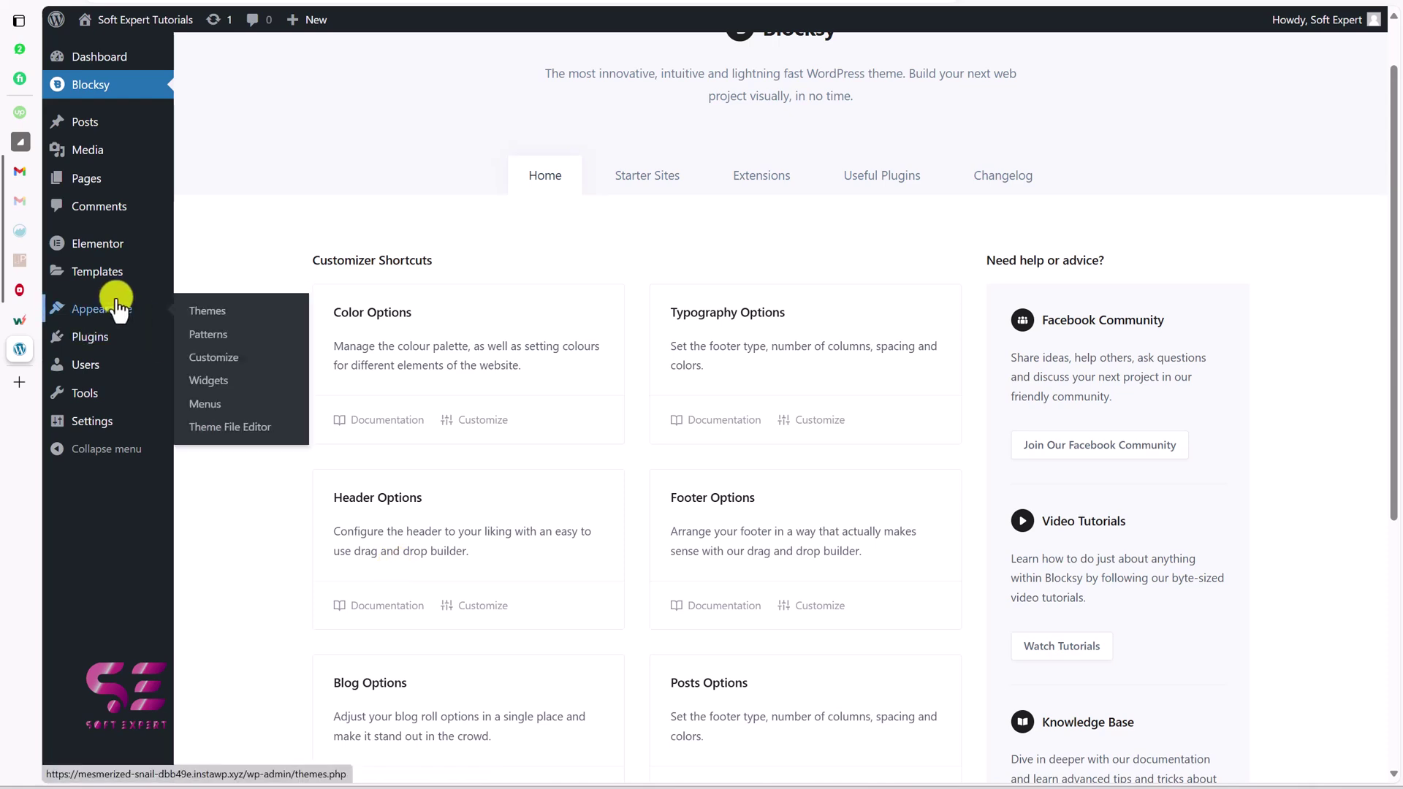
{"action": "left_click", "coordinate": [483, 618]}
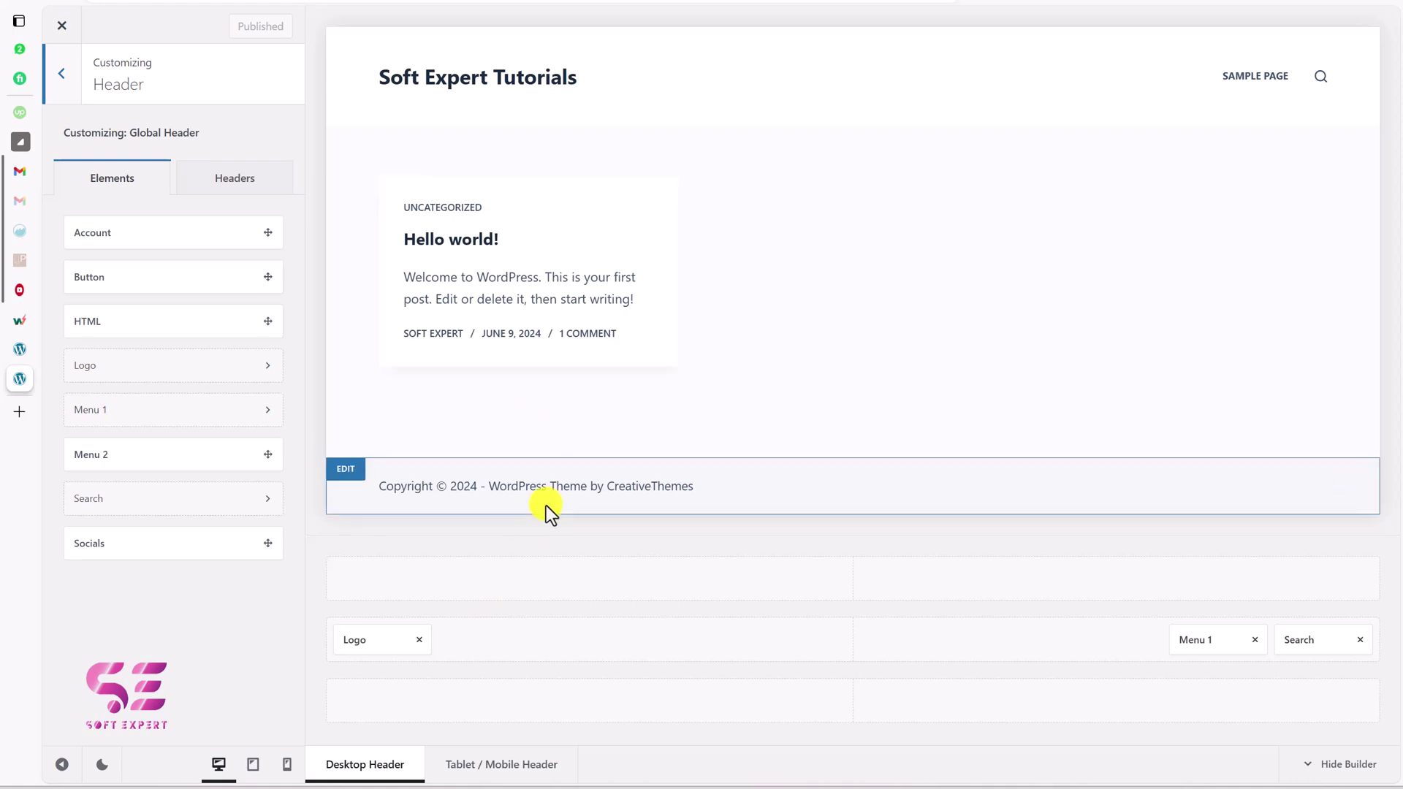
- Reopen the Header builder, upload SoftExpert-logo-1.png in the Logo element and set it as the logo
{"action": "left_click", "coordinate": [63, 93]}
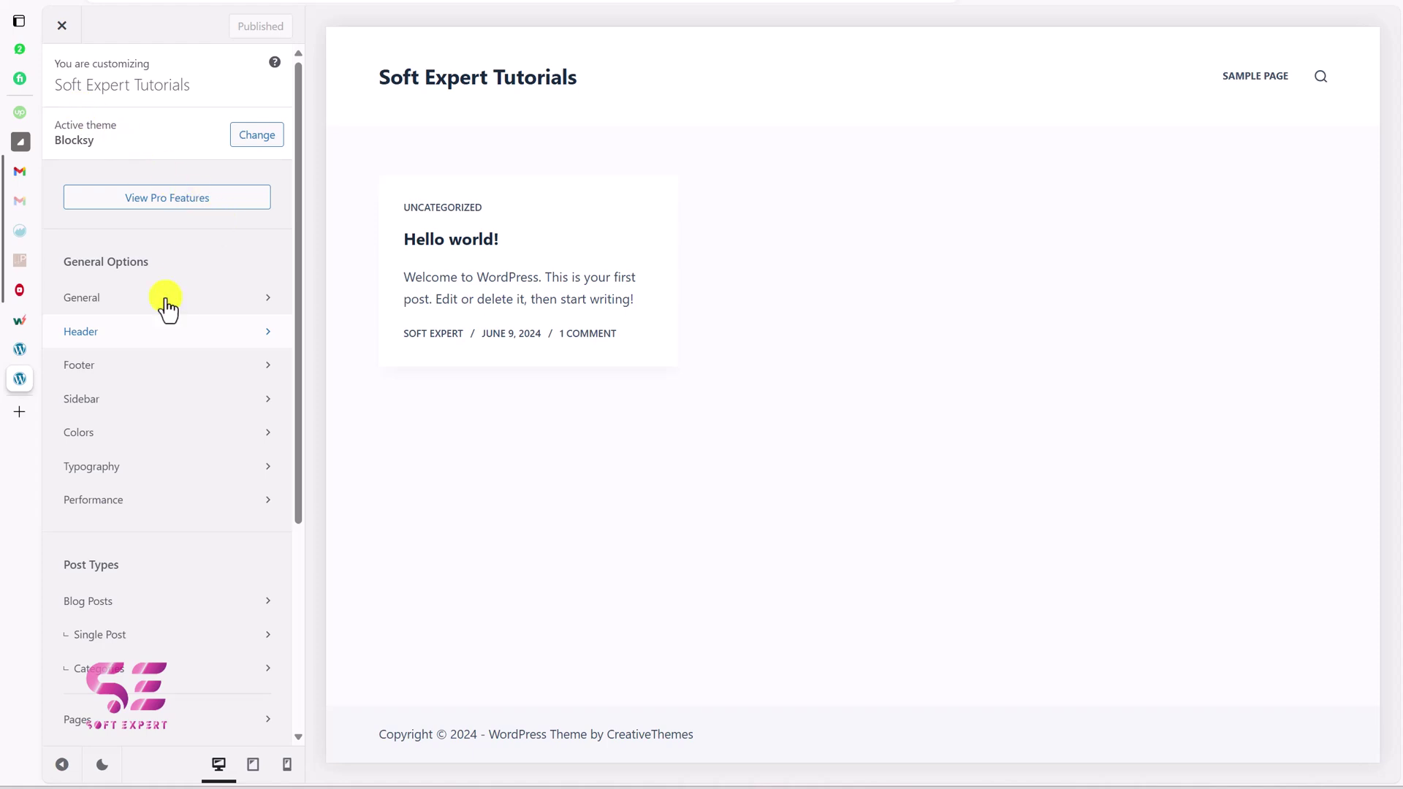
{"action": "left_click", "coordinate": [146, 338]}
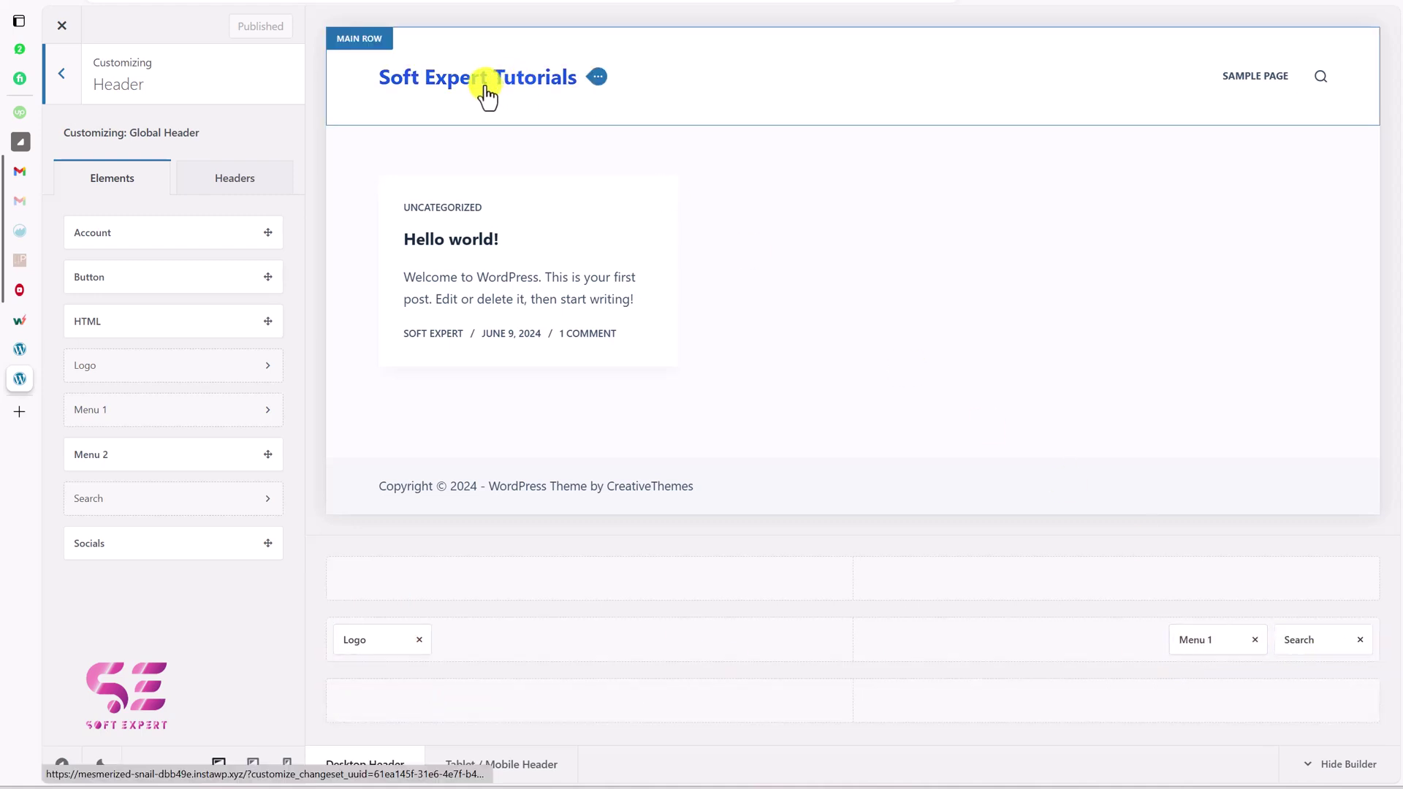
{"action": "left_click", "coordinate": [375, 641]}
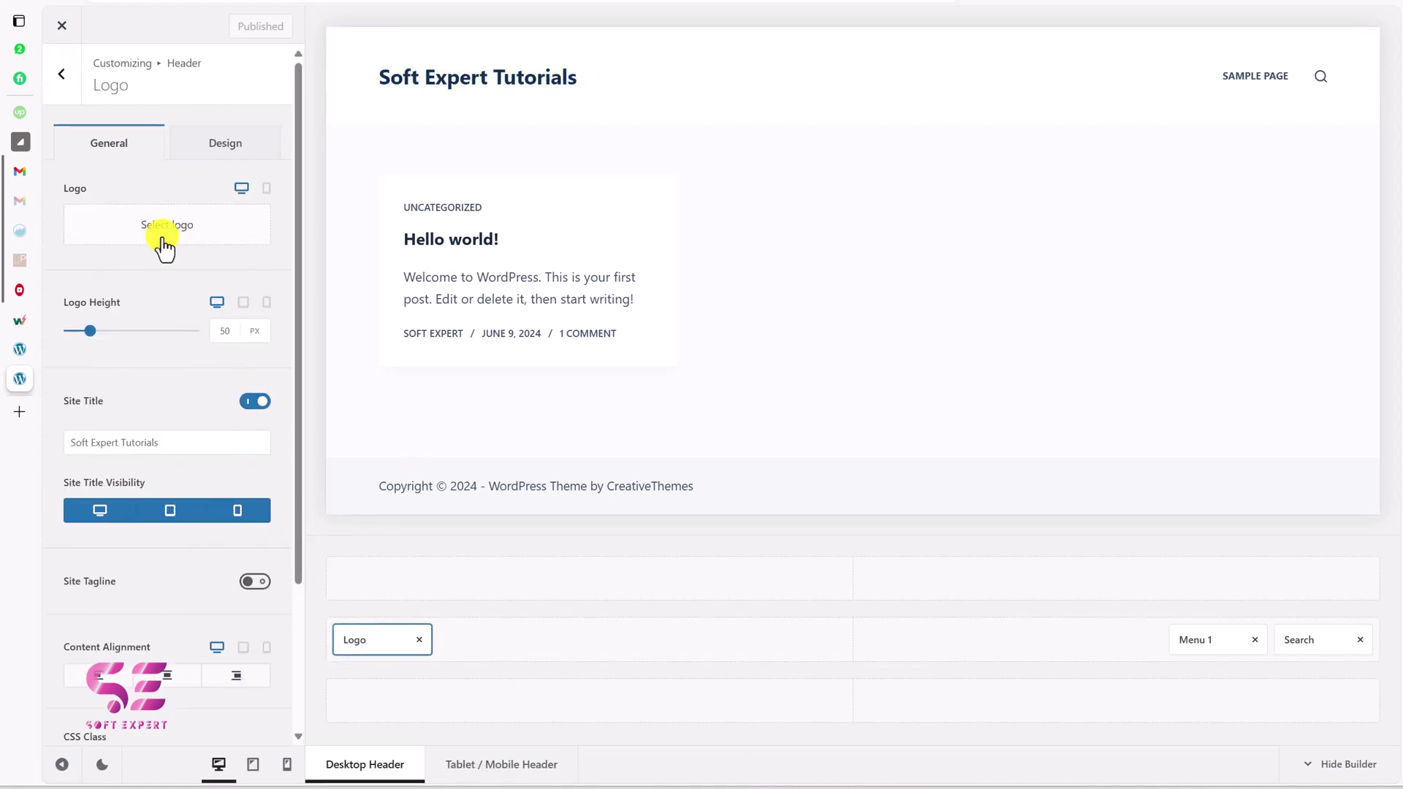
{"action": "left_click", "coordinate": [151, 241]}
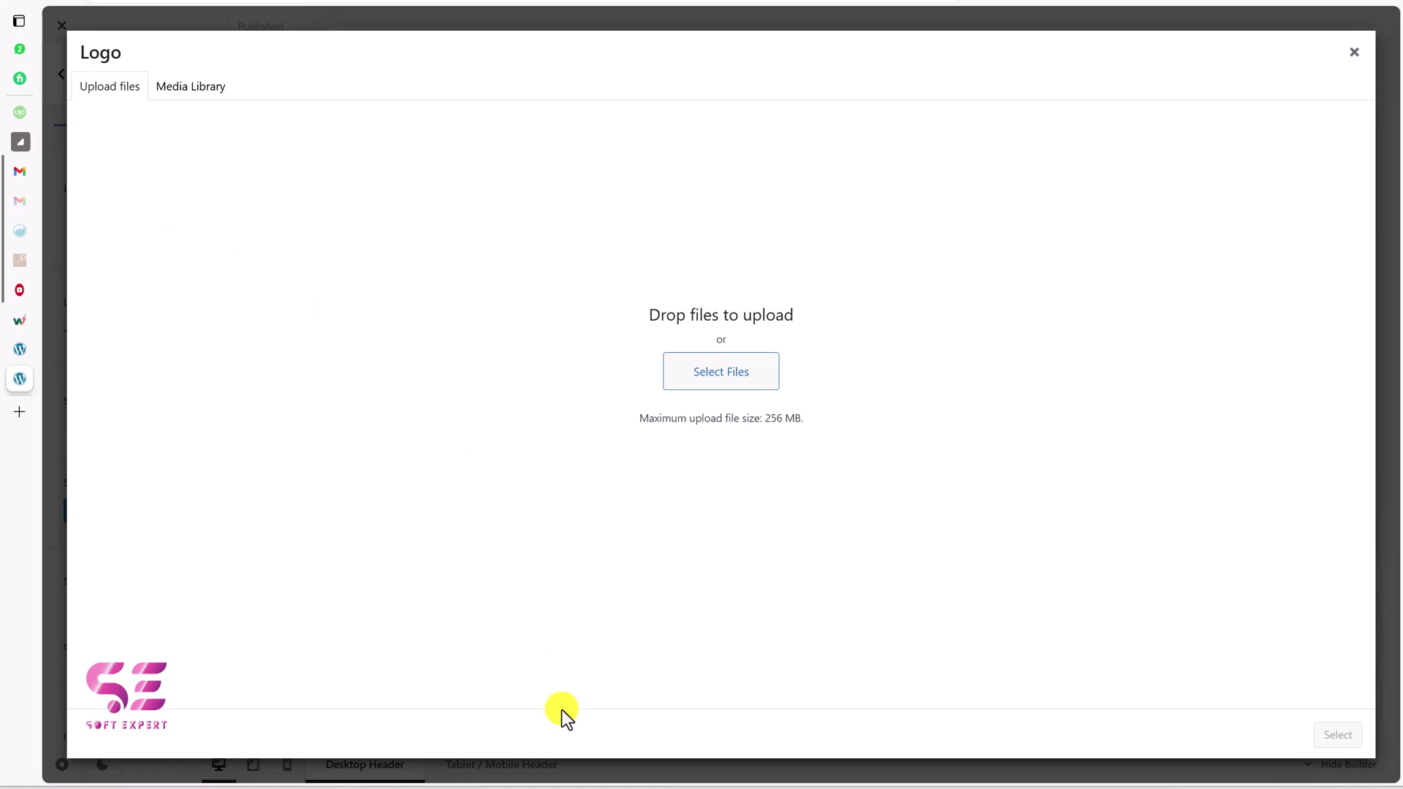
{"action": "left_click_drag", "start_coordinate": [1207, 785], "coordinate": [1207, 586]}
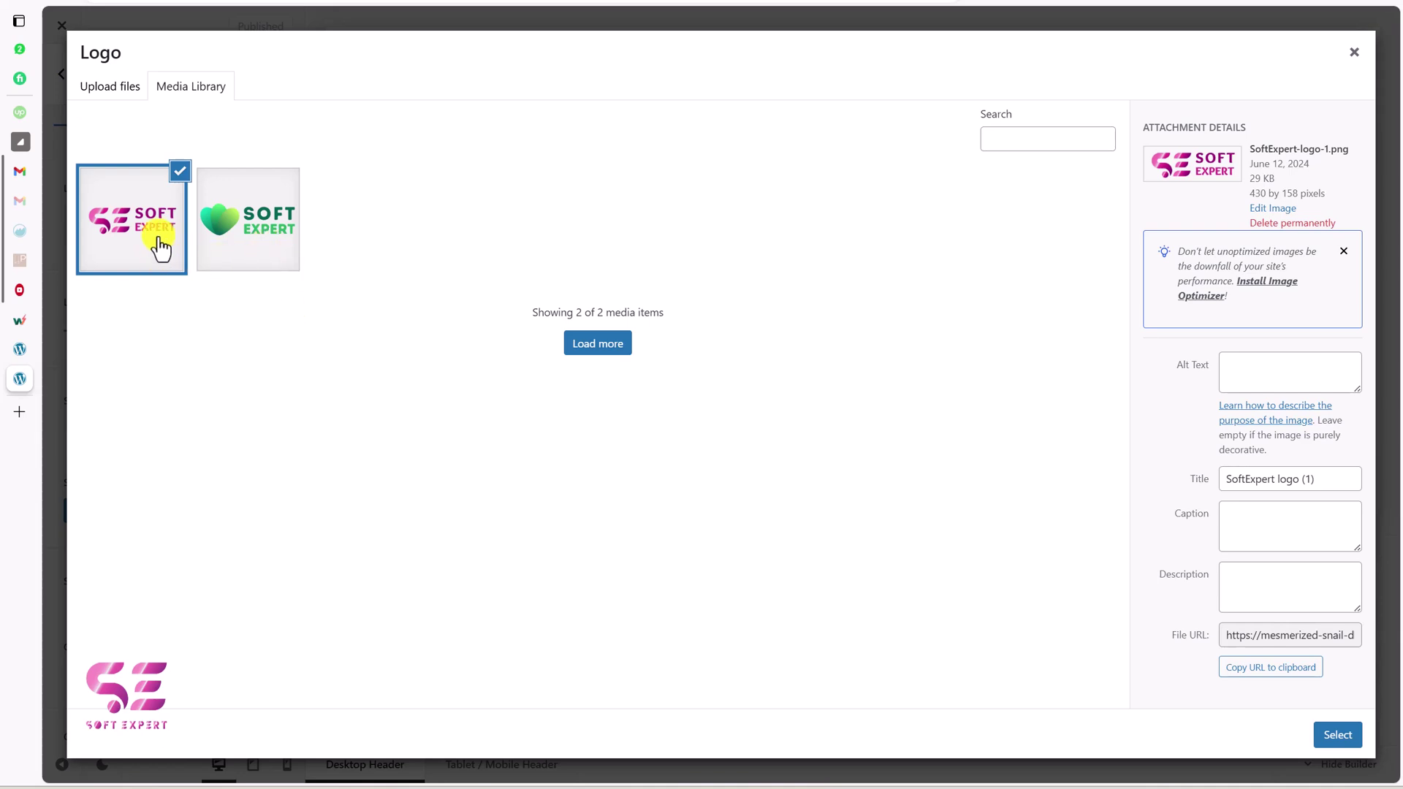
{"action": "left_click", "coordinate": [1336, 735]}
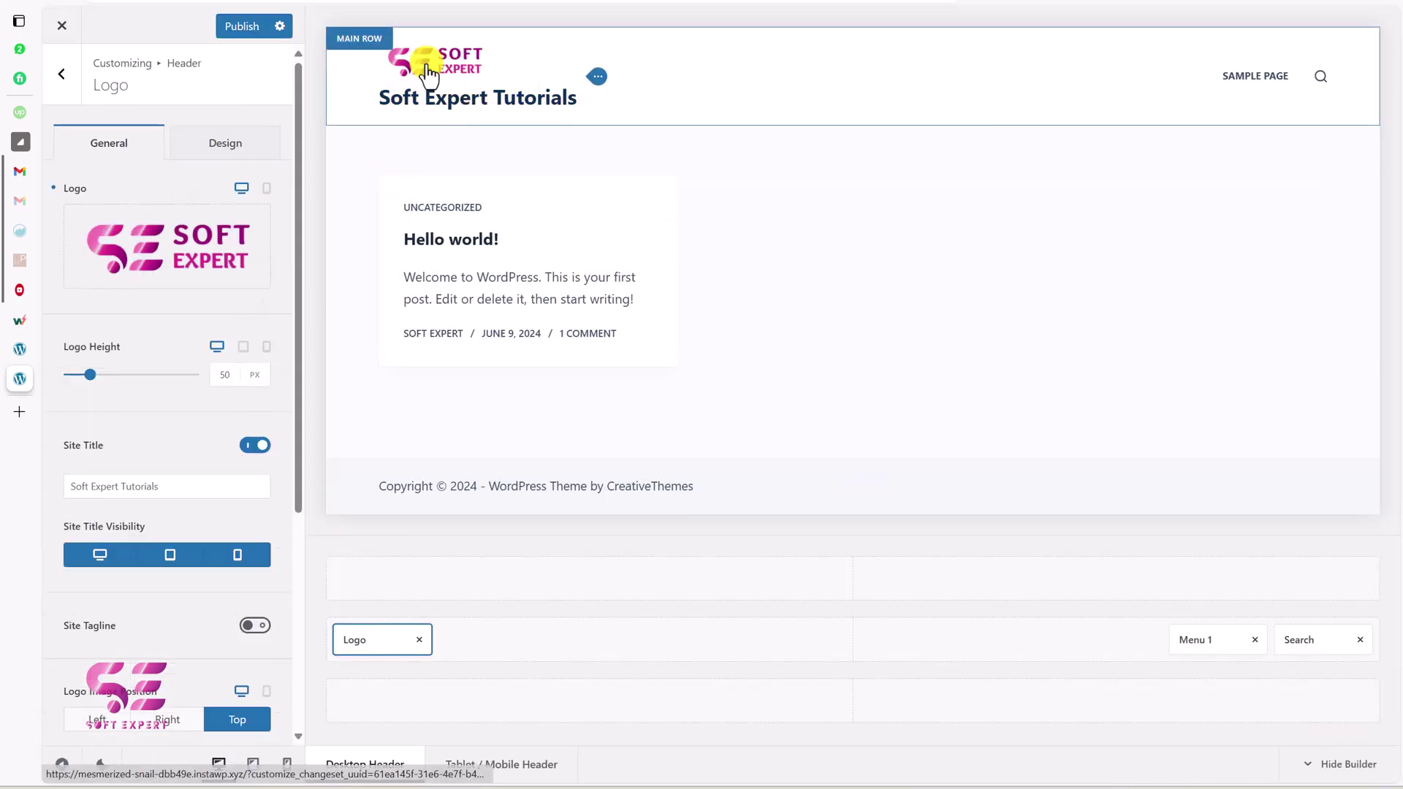
- Switch off the Site Title toggle in the Logo settings and return to the header elements list
{"action": "scroll", "coordinate": [168, 471], "scroll_direction": "down", "scroll_amount": 1}
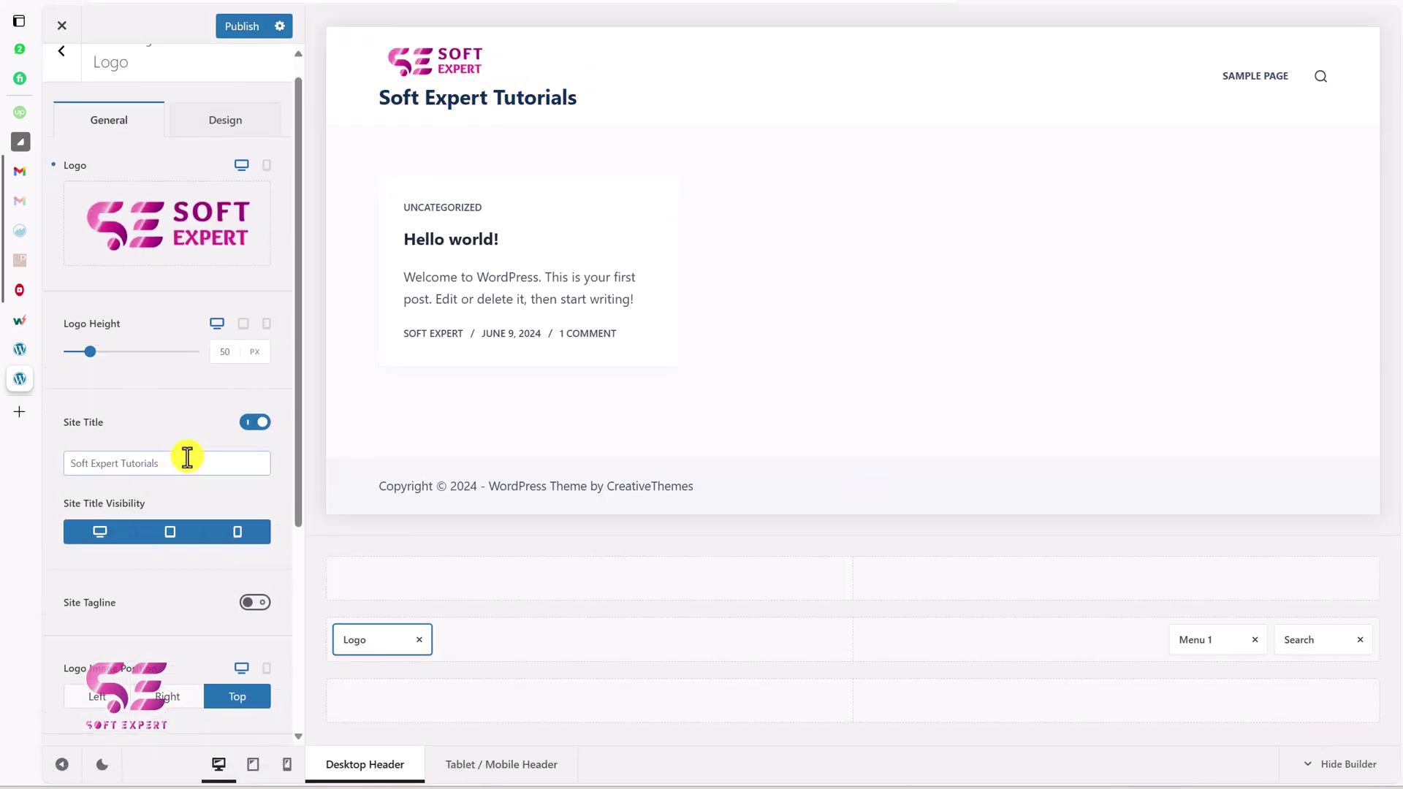
{"action": "left_click", "coordinate": [250, 427]}
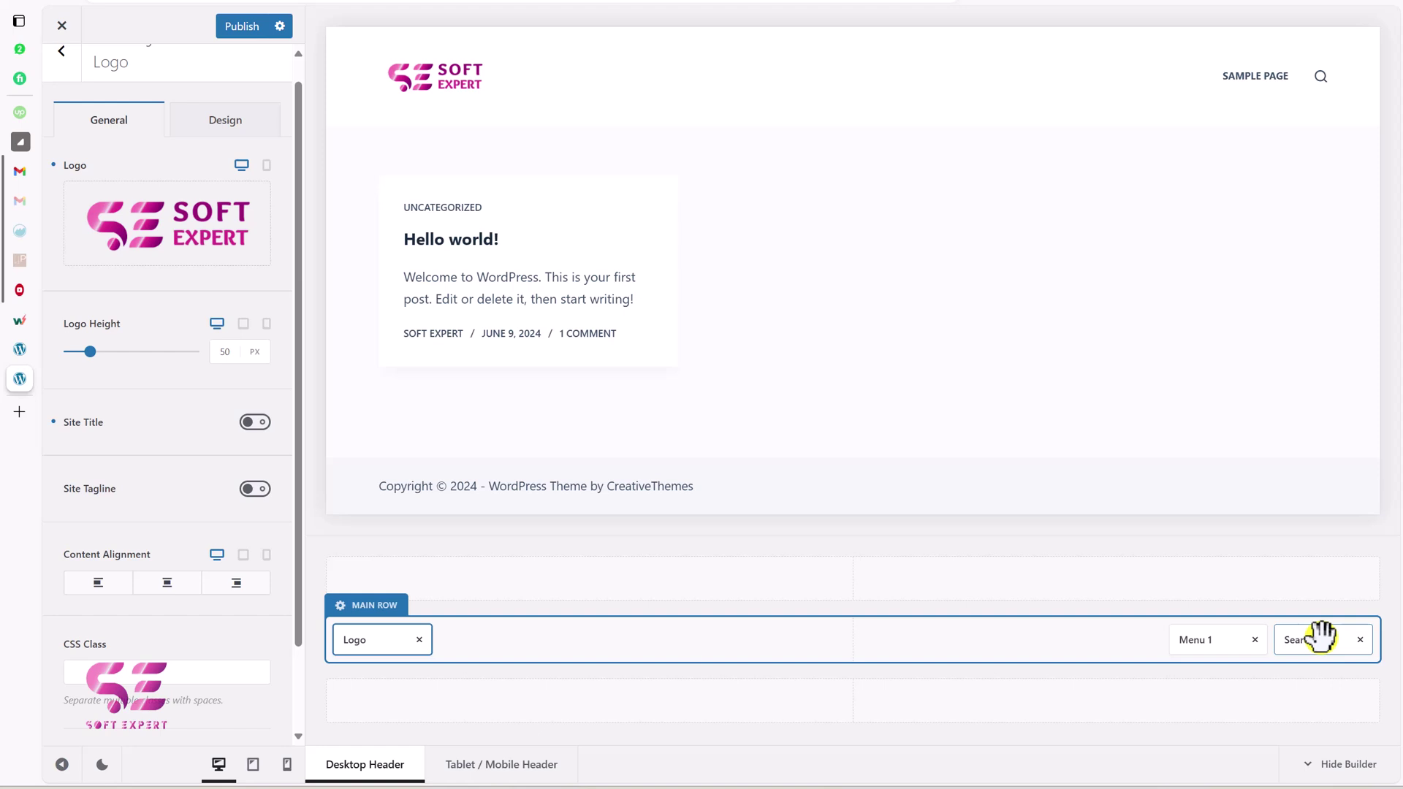
{"action": "scroll", "coordinate": [260, 225], "scroll_direction": "up", "scroll_amount": 1}
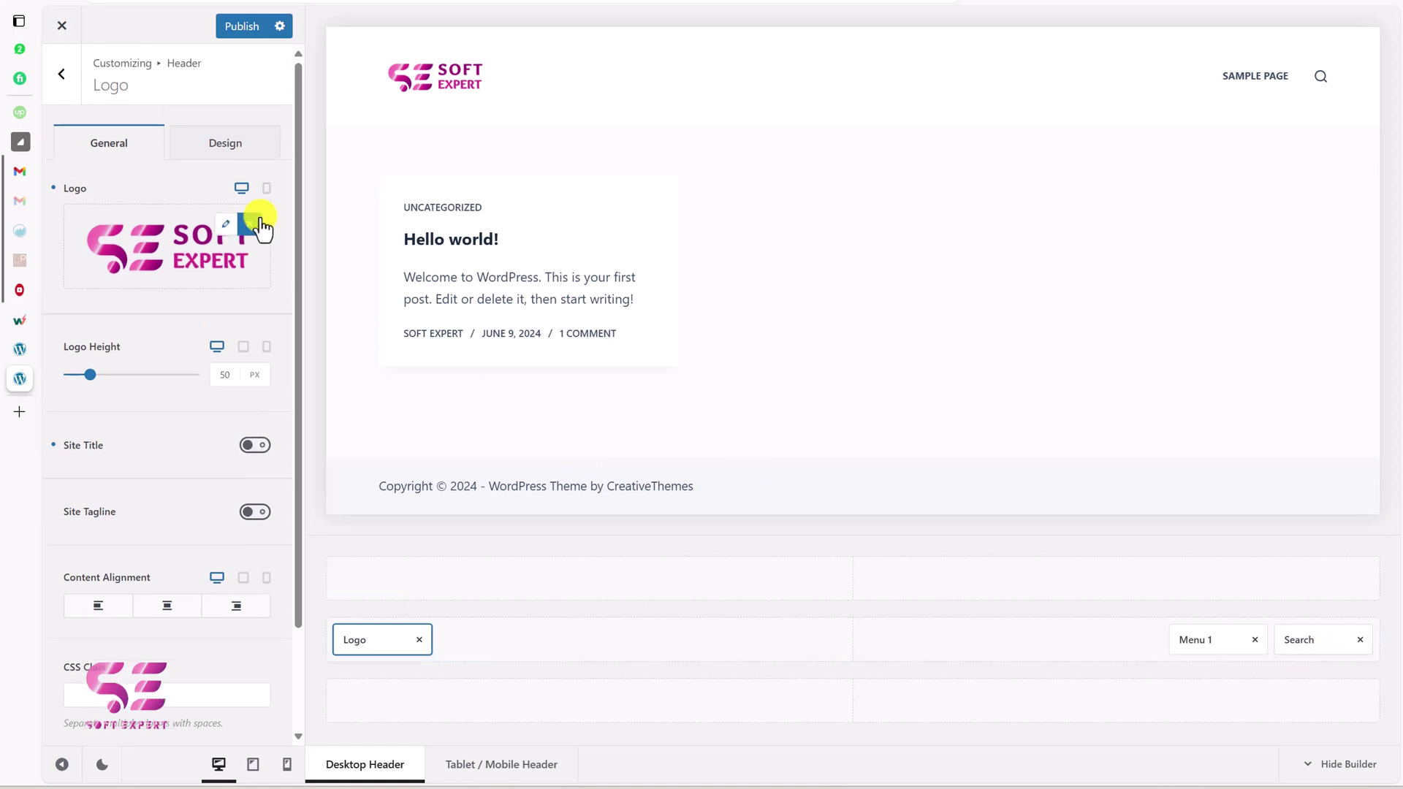
{"action": "left_click", "coordinate": [58, 94]}
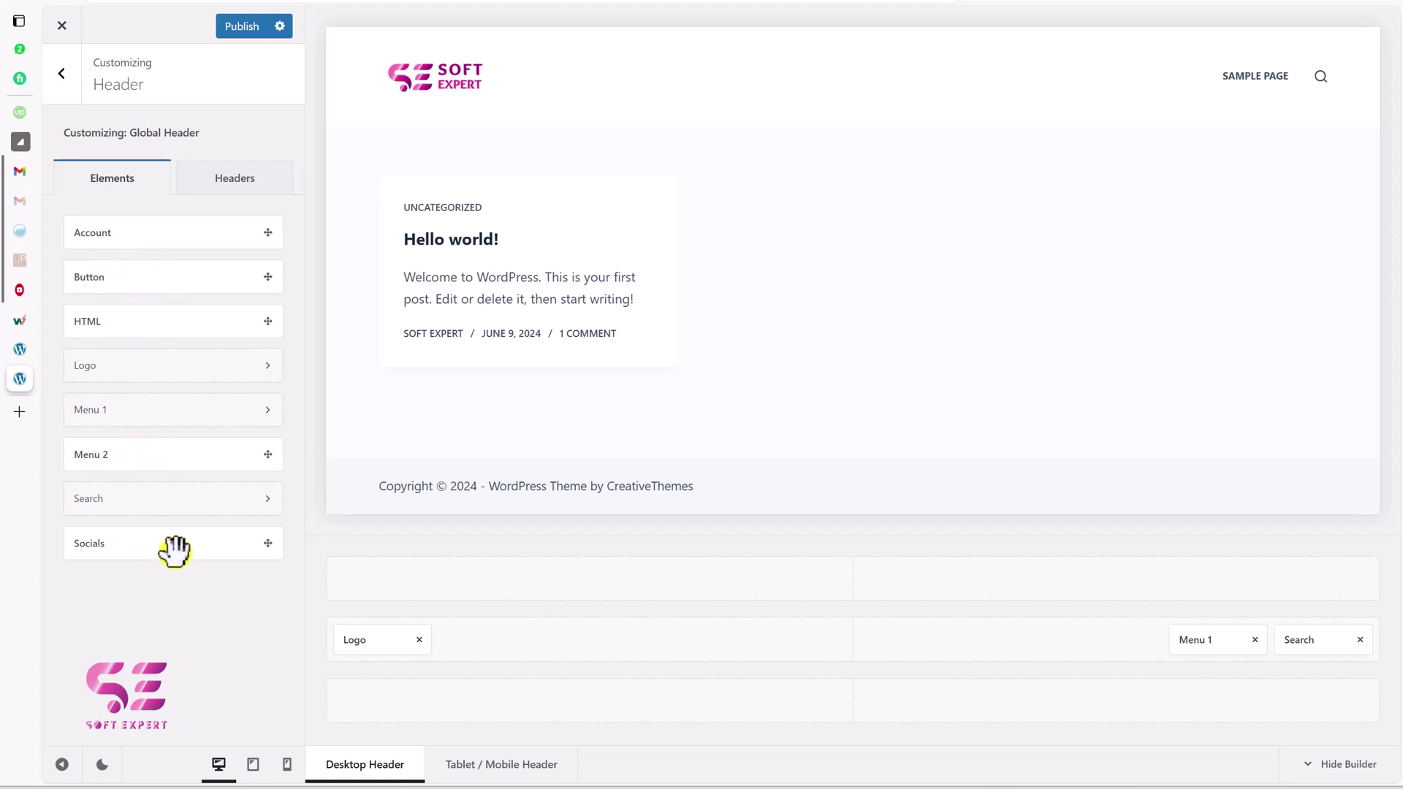
- Replace the header's Search element with an HTML element in the main row
{"action": "left_click", "coordinate": [1360, 640]}
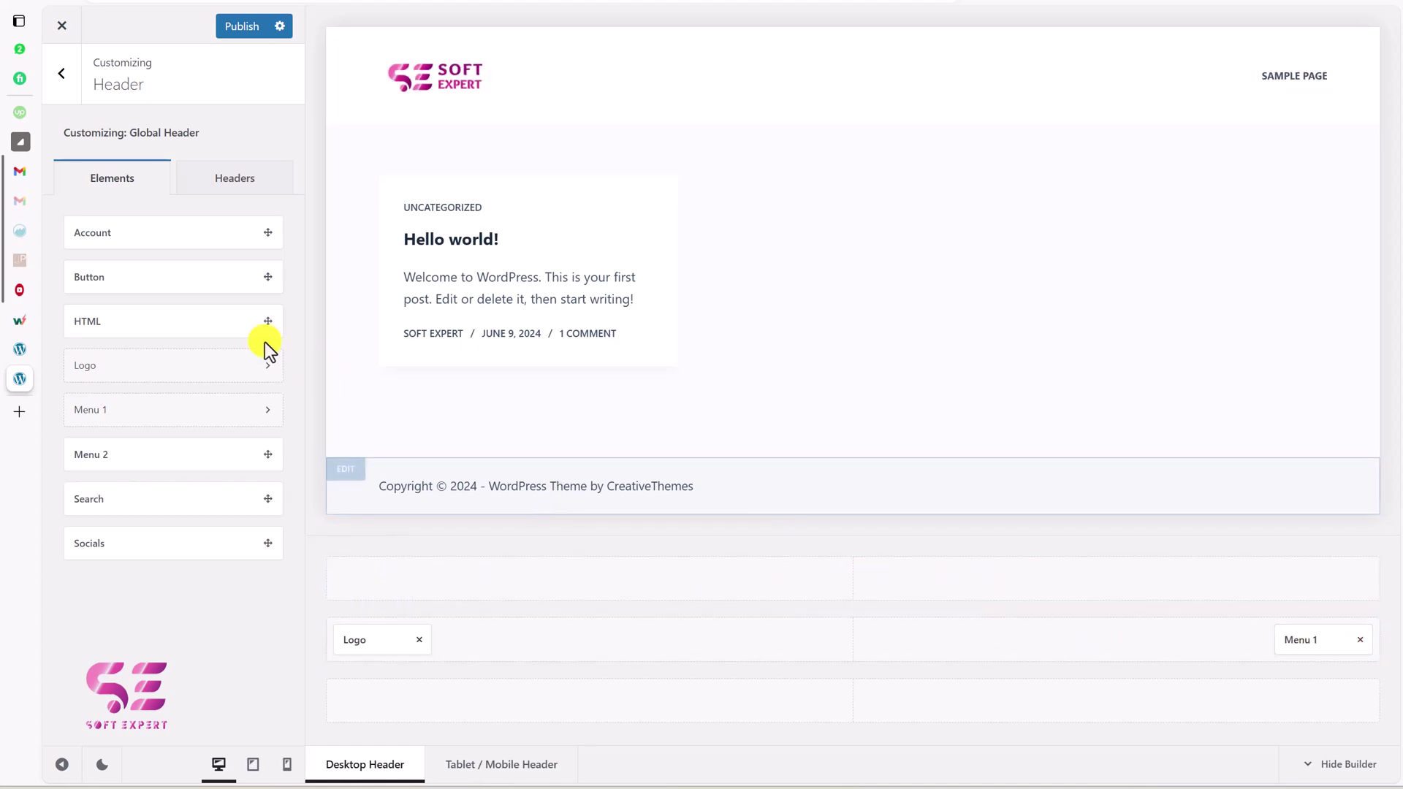
{"action": "left_click_drag", "start_coordinate": [200, 317], "coordinate": [1356, 641]}
{"action": "left_click", "coordinate": [1297, 640]}
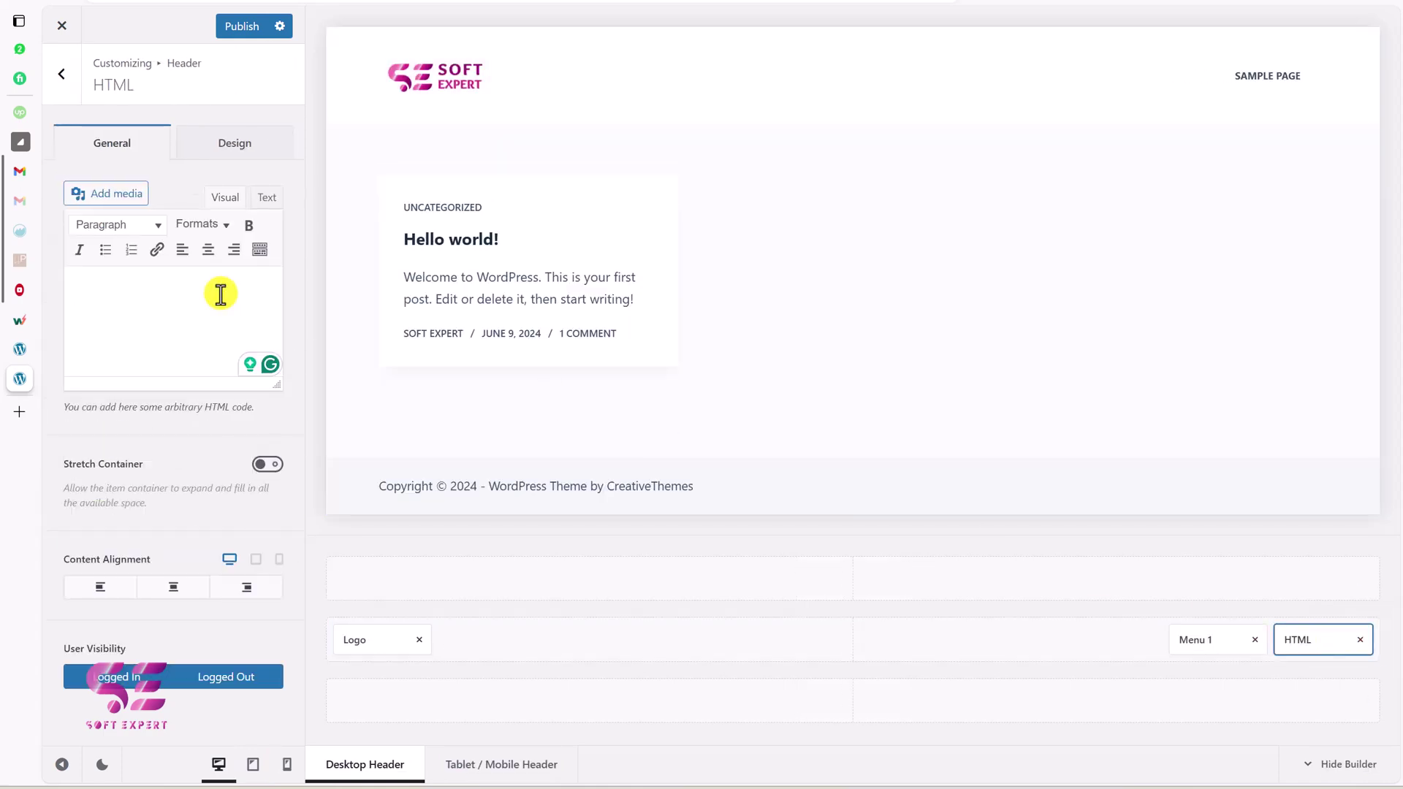
- Type <img src=""> into the HTML element, then delete it so the editor is empty, and go to the admin dashboard
{"action": "type", "text": "<img"}
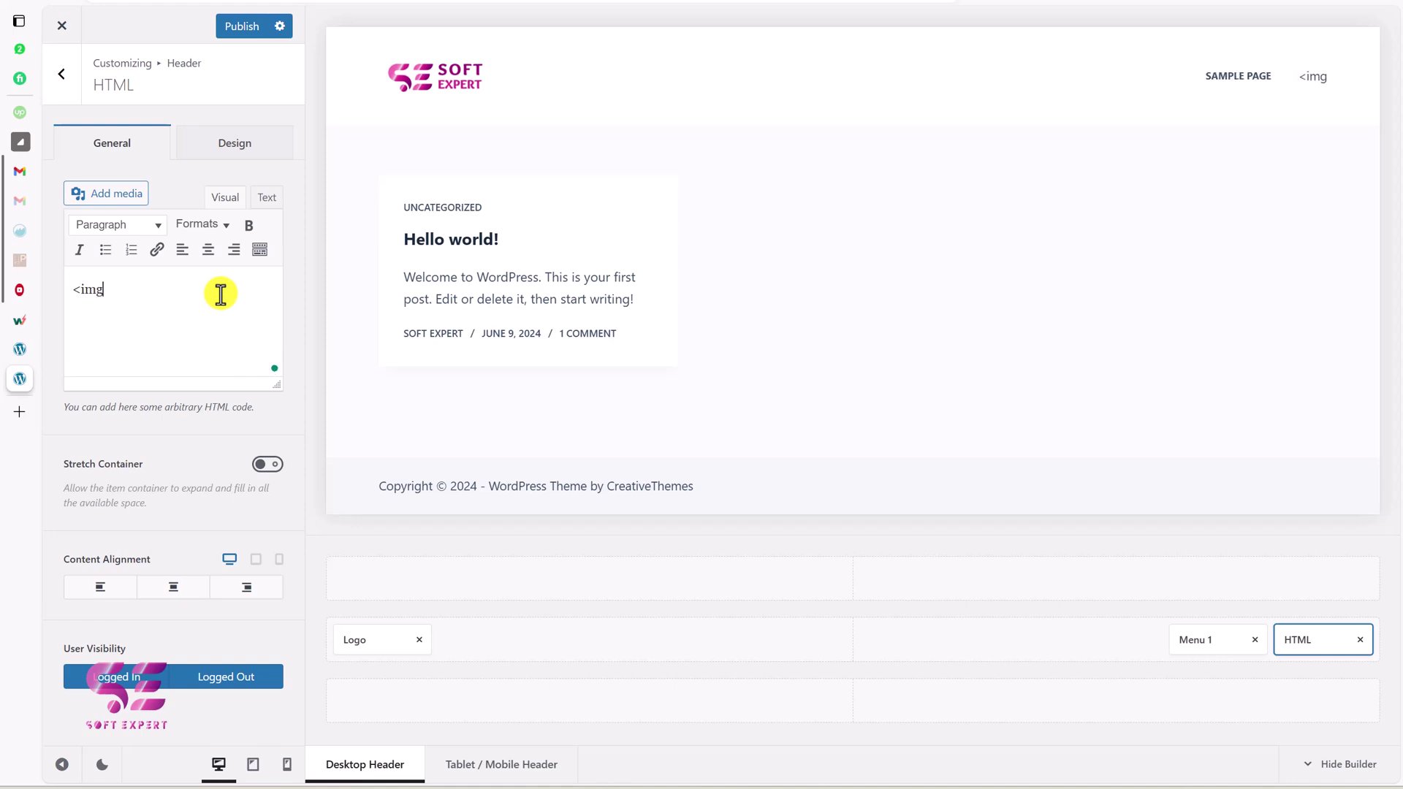
{"action": "type", "text": " src=\"\""}
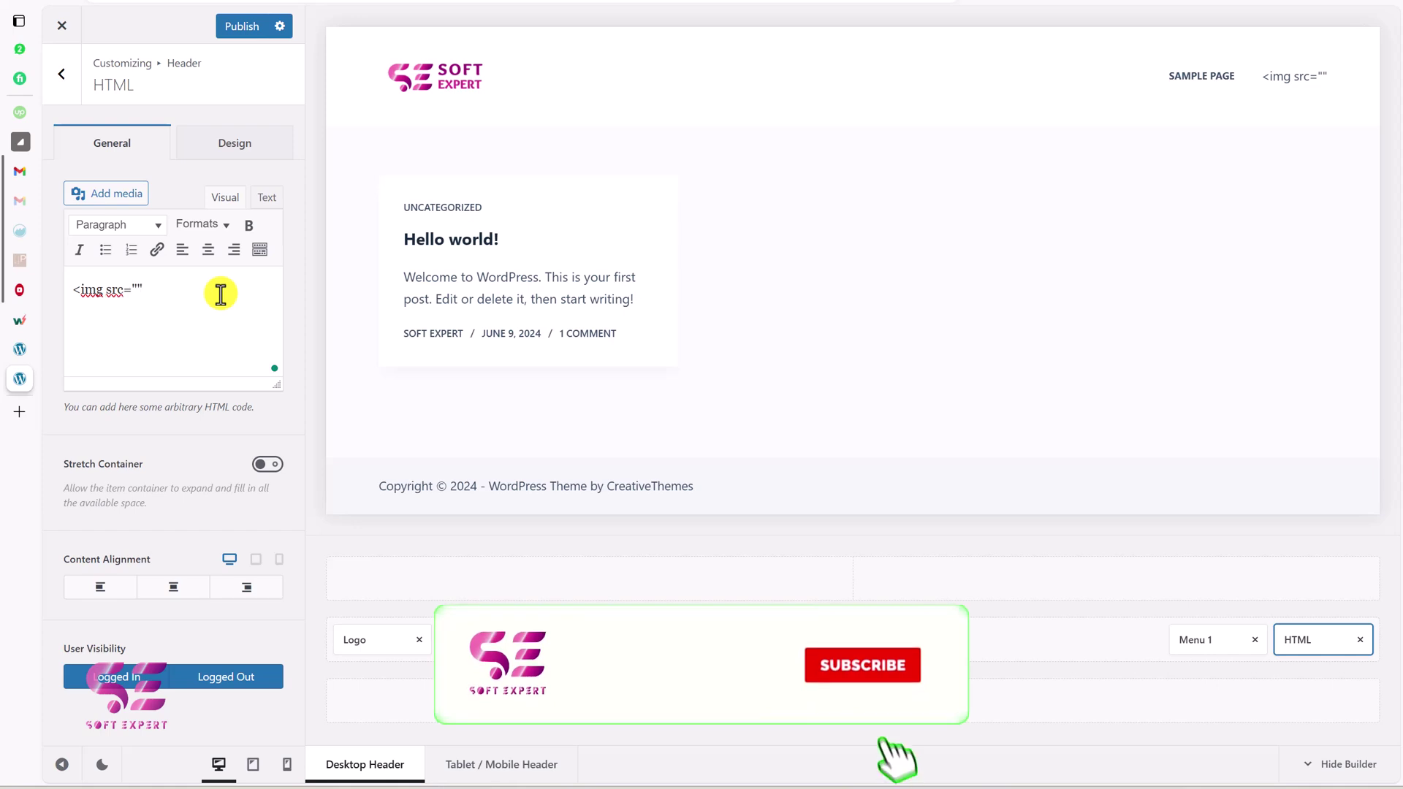
{"action": "type", "text": ">"}
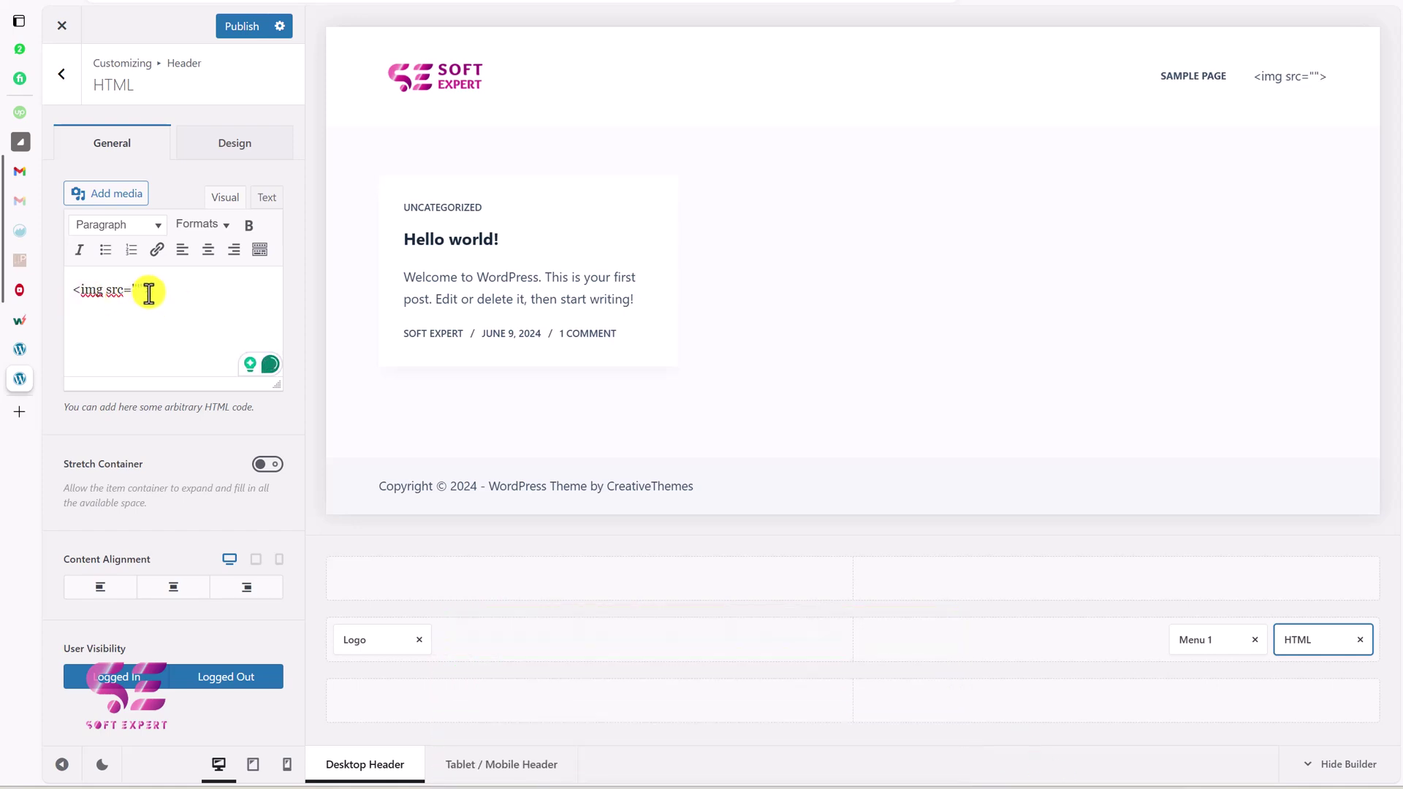
{"action": "key", "text": "BackSpace"}
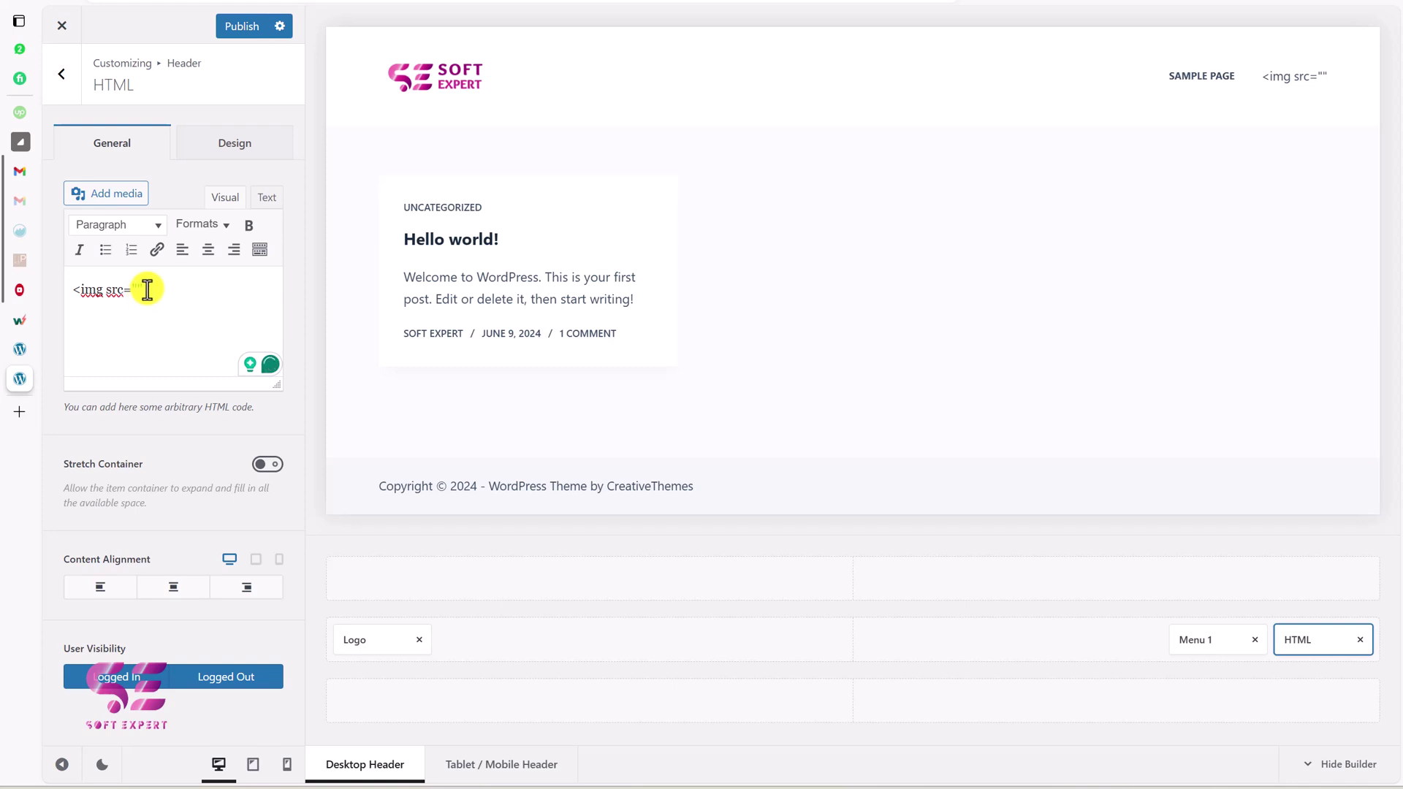
{"action": "left_click", "coordinate": [272, 196]}
{"action": "left_click", "coordinate": [223, 196]}
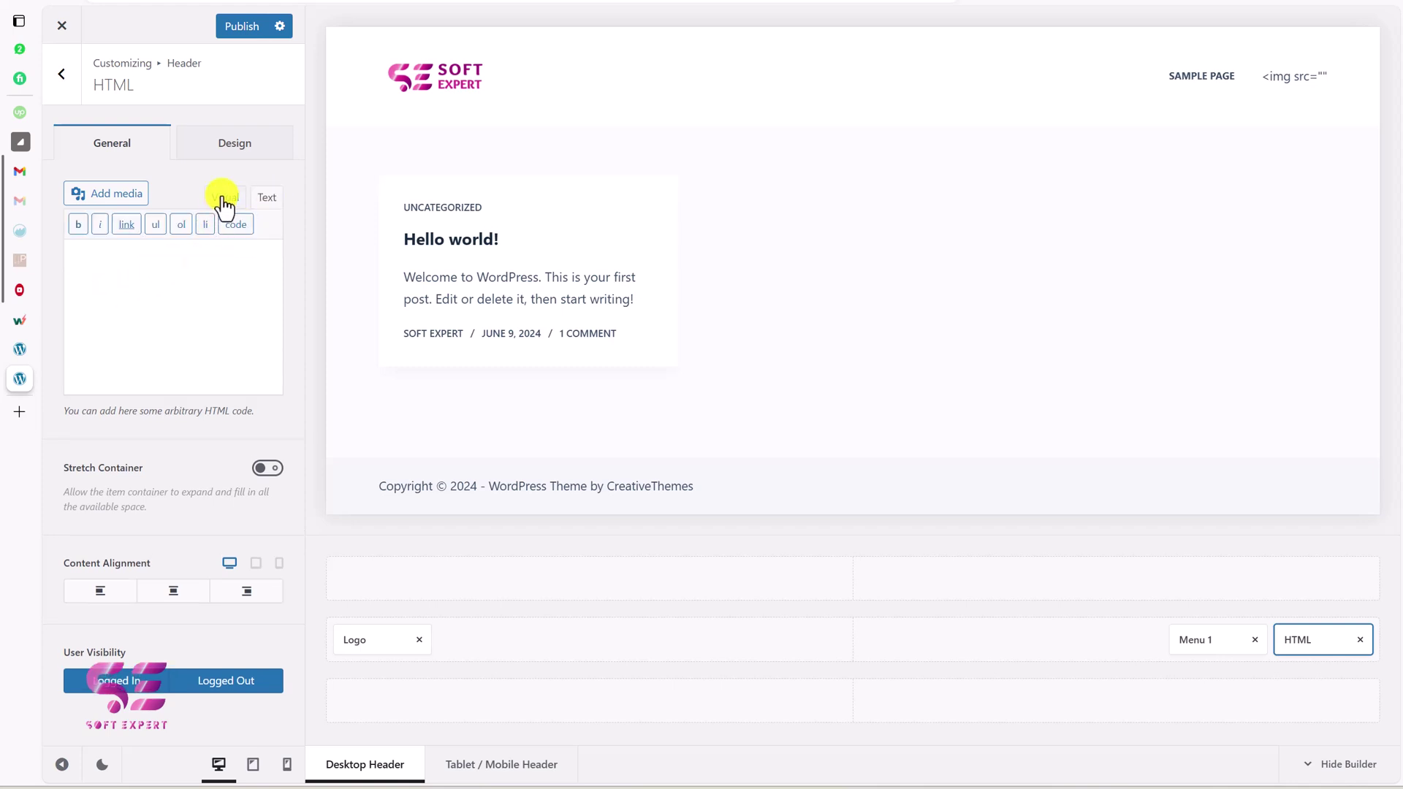
{"action": "left_click_drag", "start_coordinate": [156, 287], "coordinate": [80, 291]}
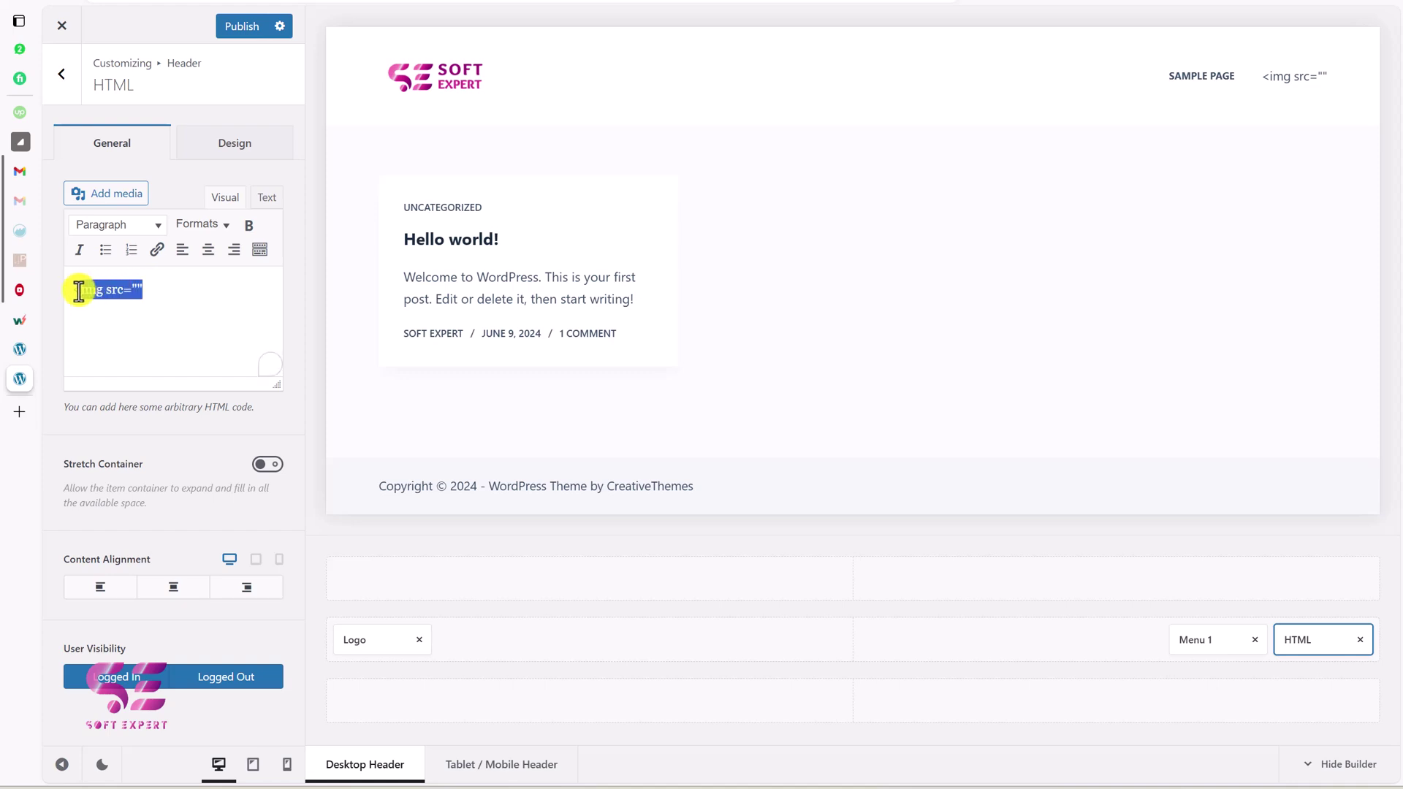
{"action": "key", "text": "BackSpace"}
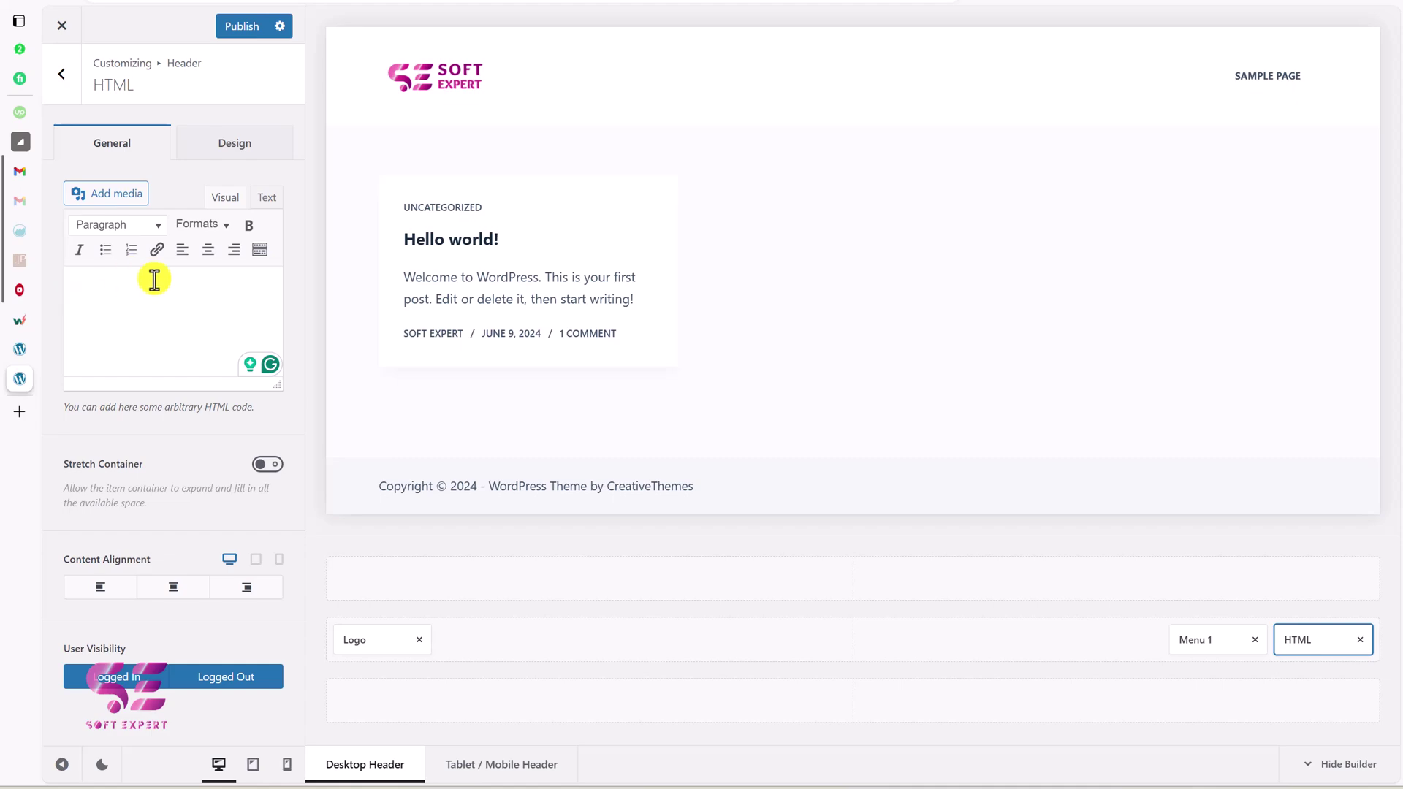
{"action": "left_click", "coordinate": [16, 351]}
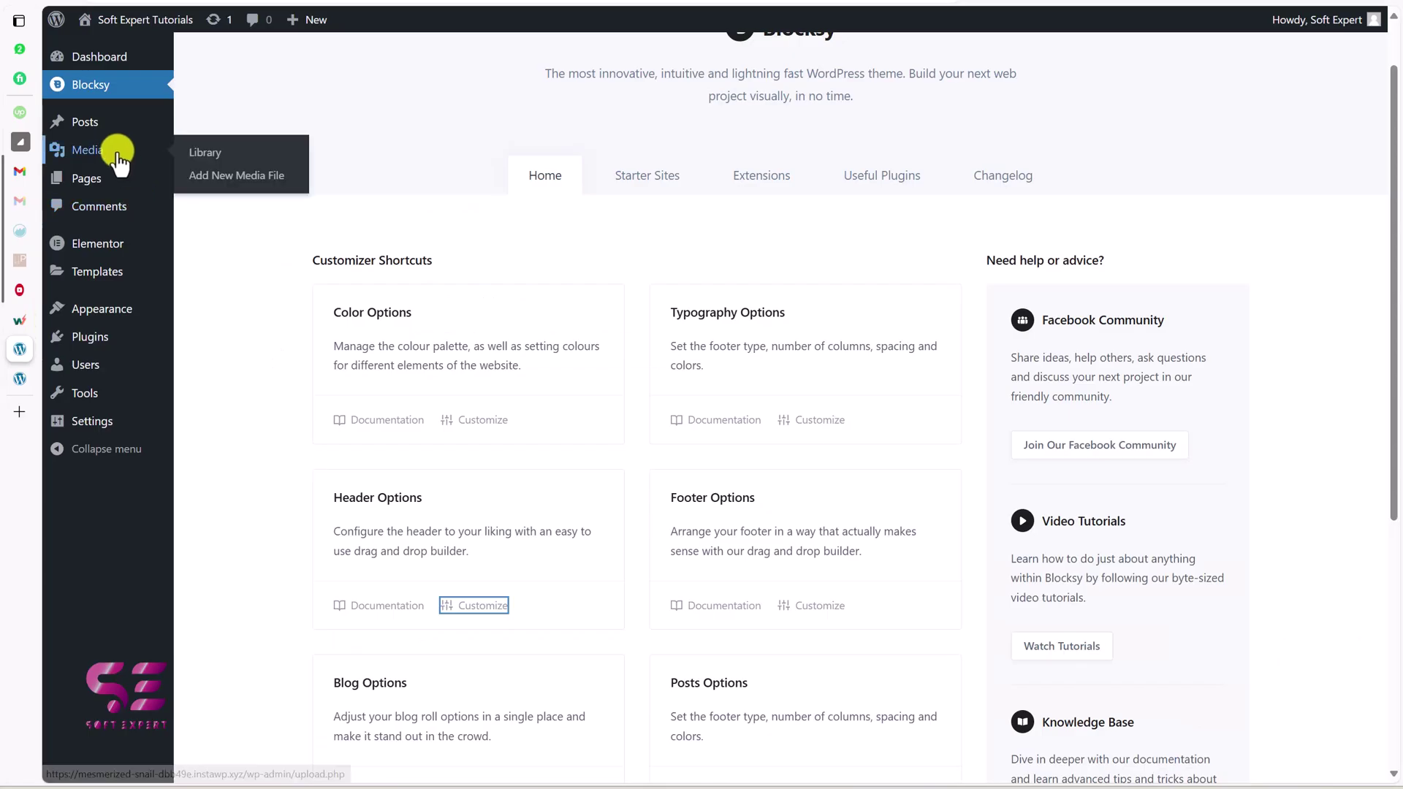
- Copy the green SoftExpert-Logo-dark.png from the Media Library and return to the empty HTML editor
{"action": "left_click", "coordinate": [117, 155]}
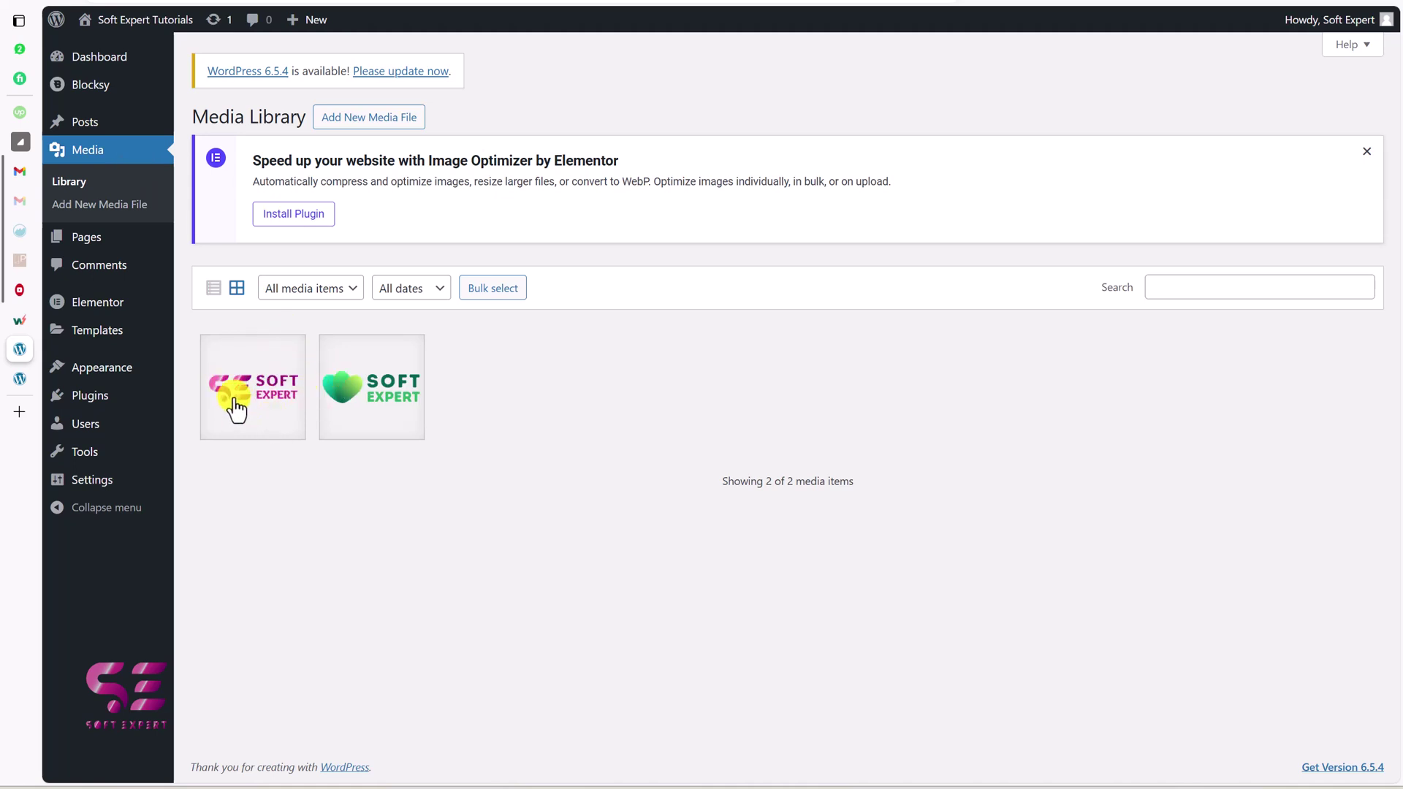
{"action": "left_click", "coordinate": [364, 392]}
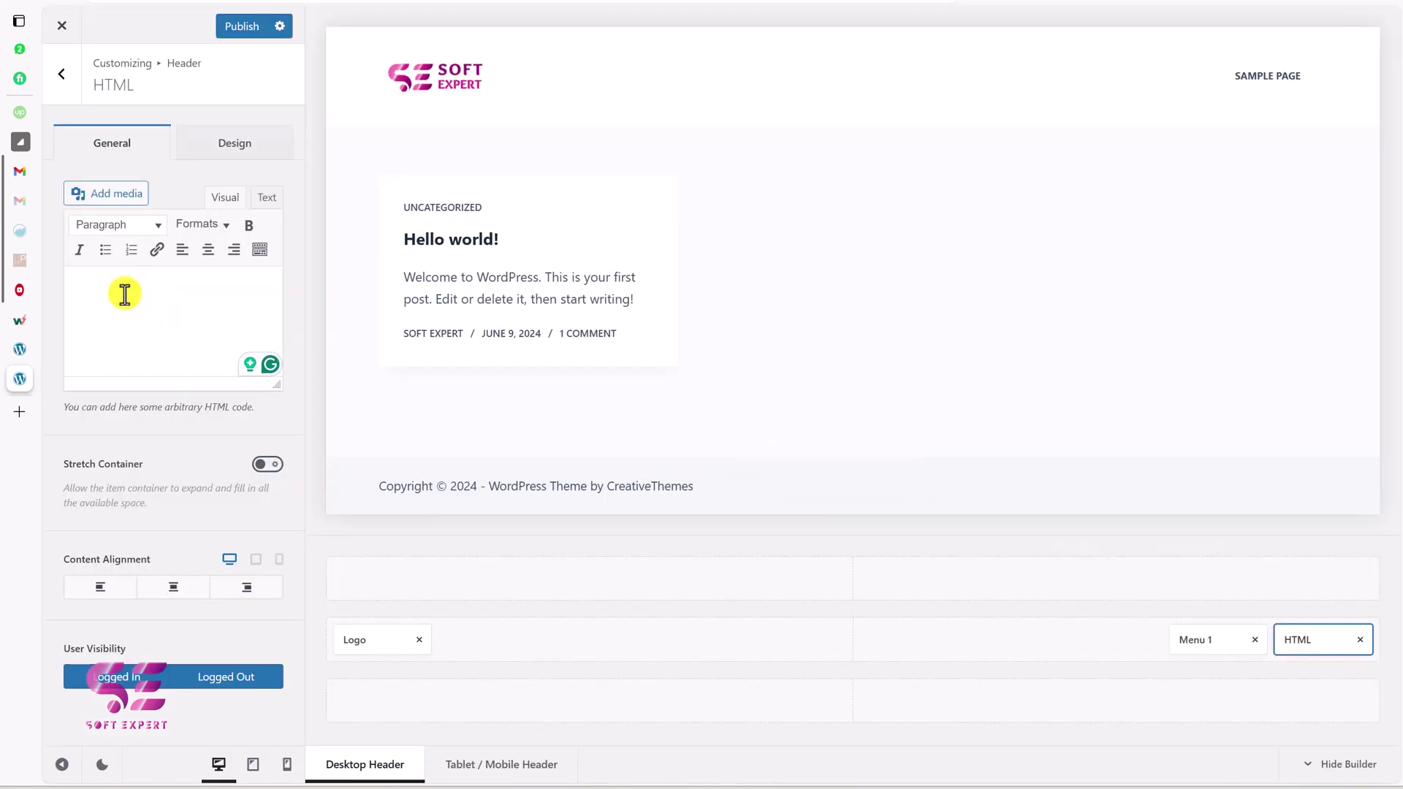
{"action": "right_click", "coordinate": [128, 296]}
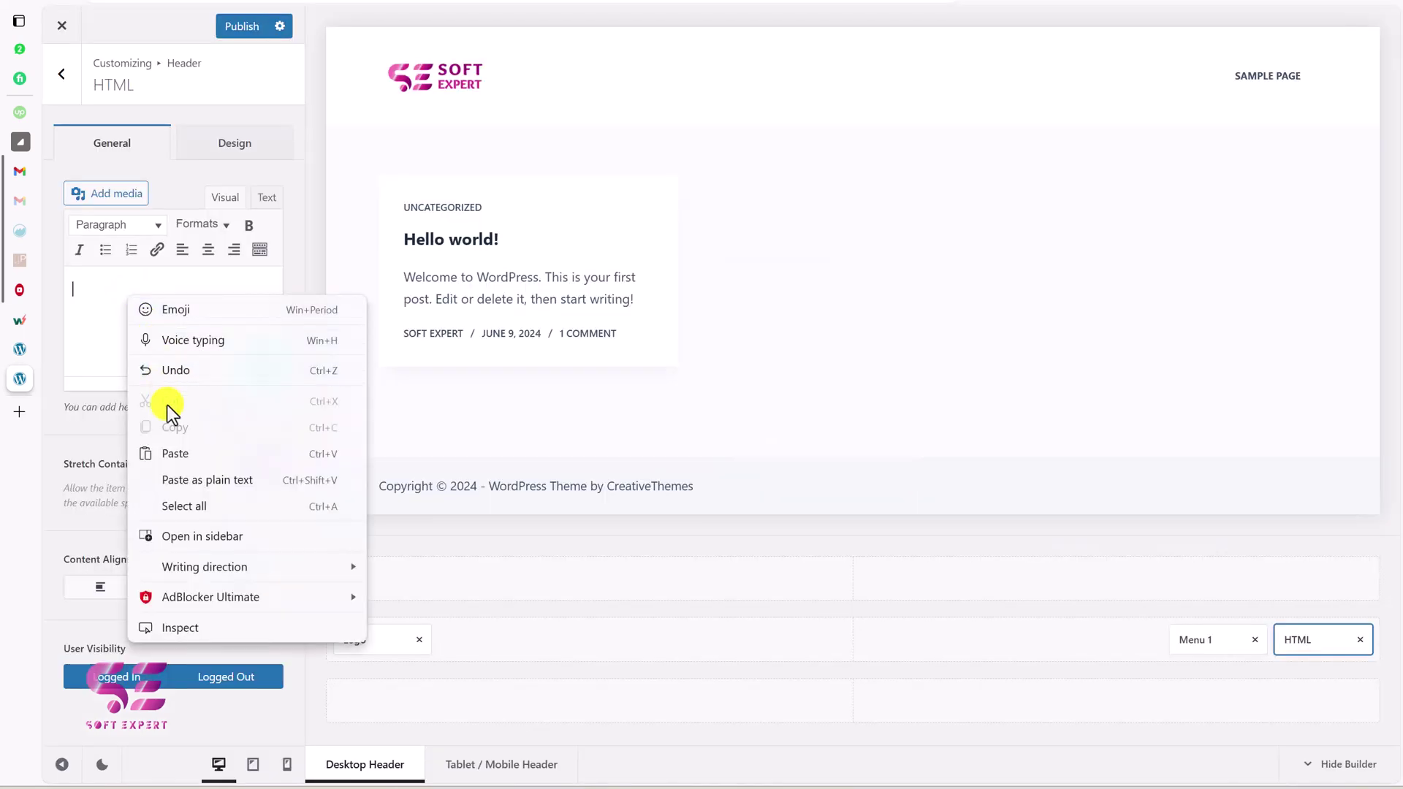
- Paste the green logo into the HTML element and shrink it down to header size
{"action": "left_click", "coordinate": [172, 451]}
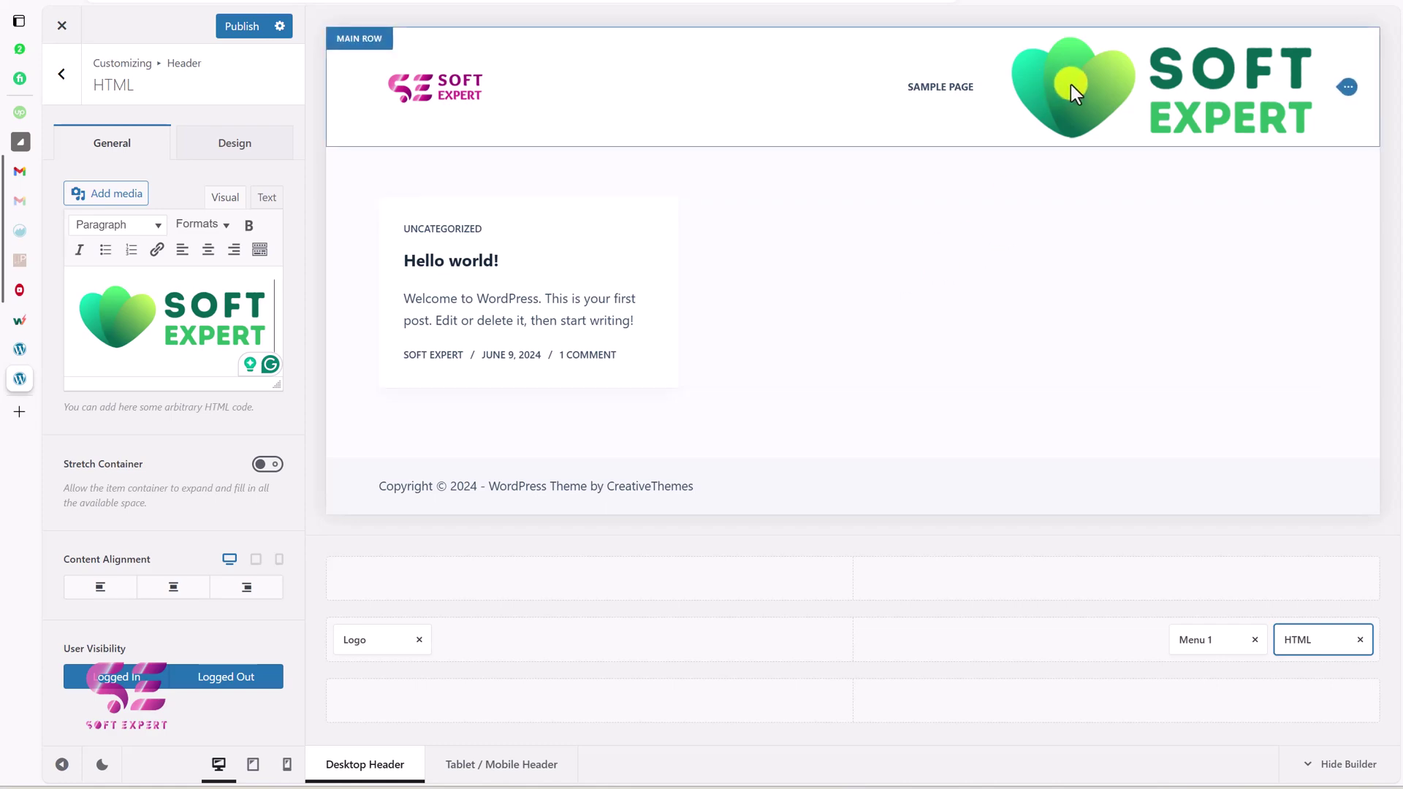
{"action": "left_click", "coordinate": [220, 340]}
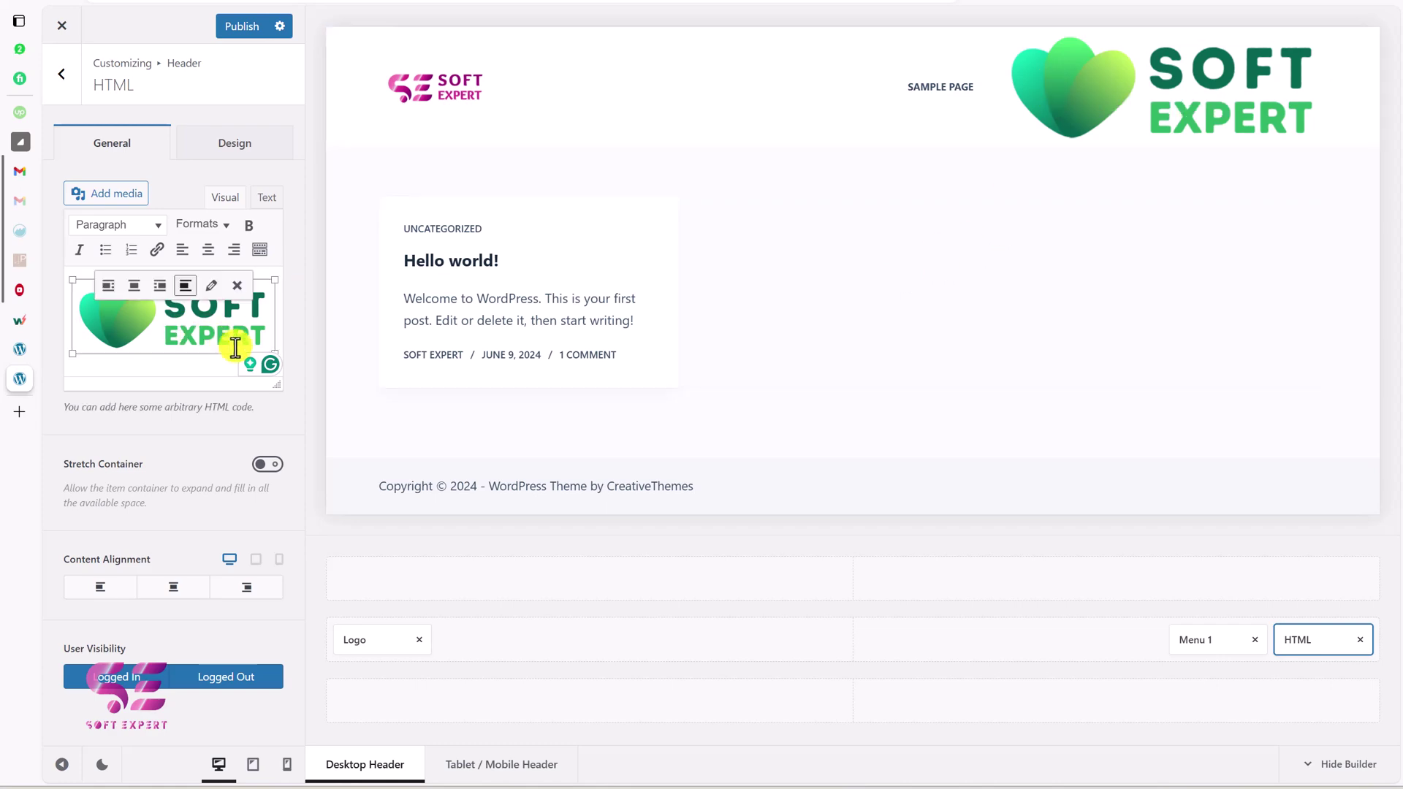
{"action": "left_click_drag", "start_coordinate": [273, 356], "coordinate": [214, 336]}
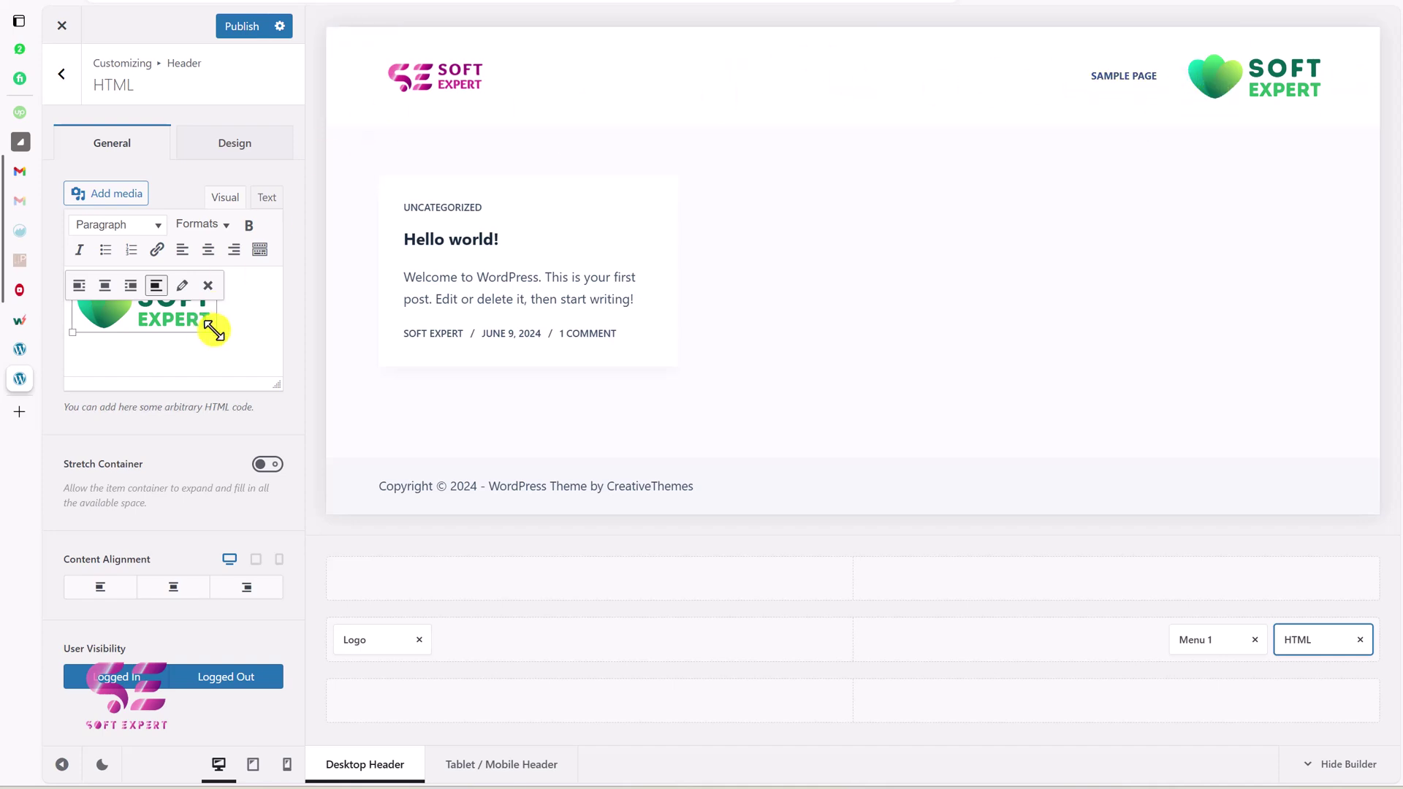
{"action": "left_click_drag", "start_coordinate": [209, 327], "coordinate": [201, 327]}
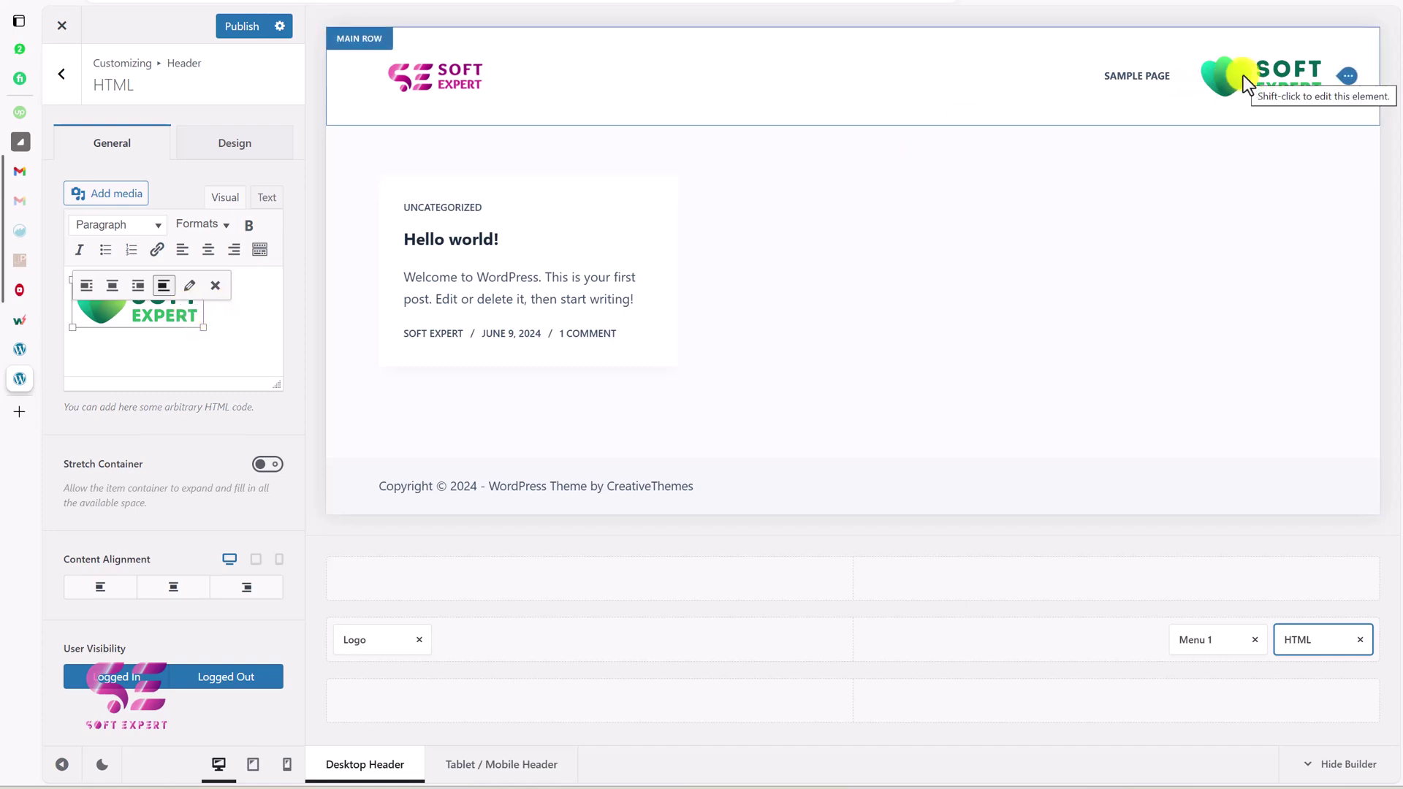
{"action": "left_click", "coordinate": [157, 252]}
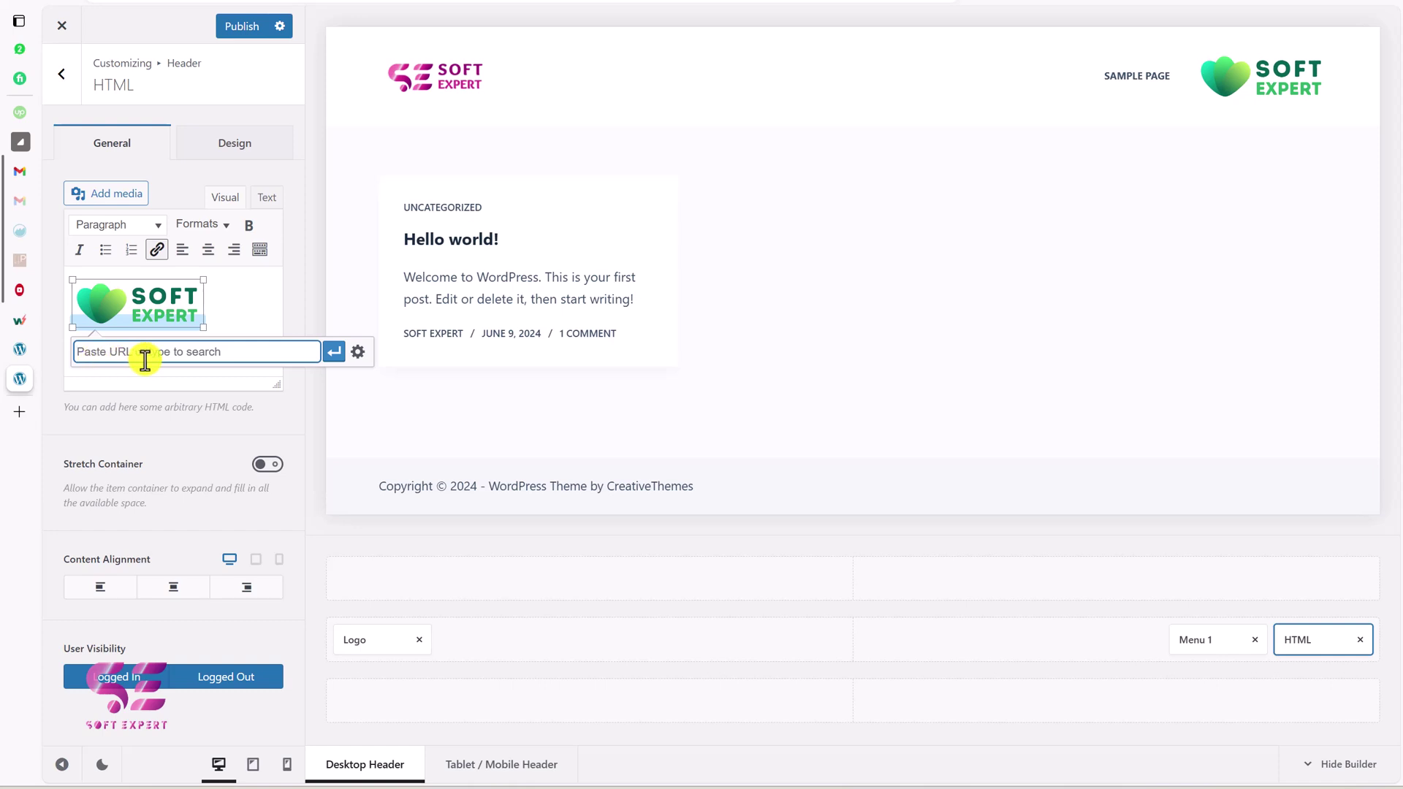
{"action": "type", "text": "softexpert.pk"}
{"action": "left_click", "coordinate": [76, 351]}
{"action": "type", "text": "www"}
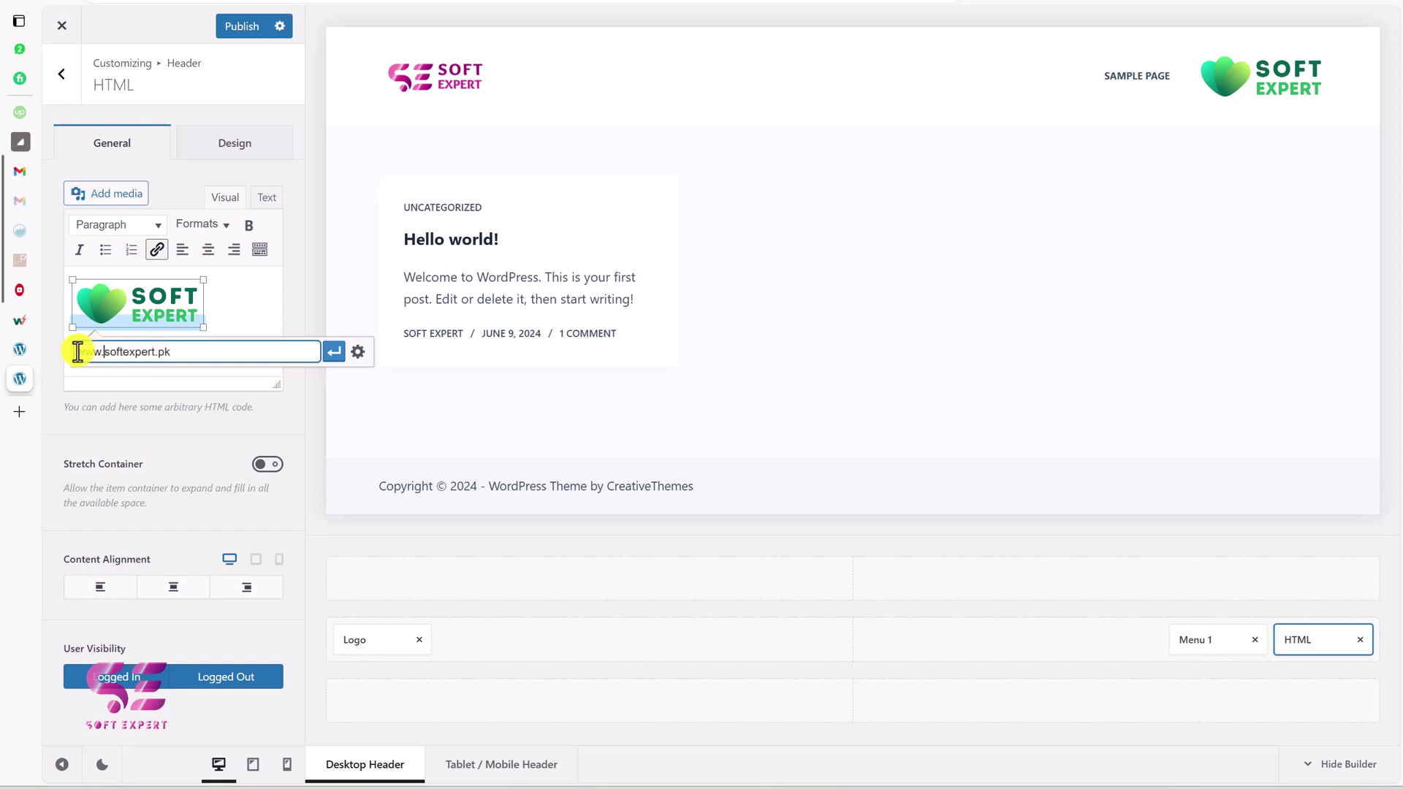
{"action": "left_click", "coordinate": [334, 351]}
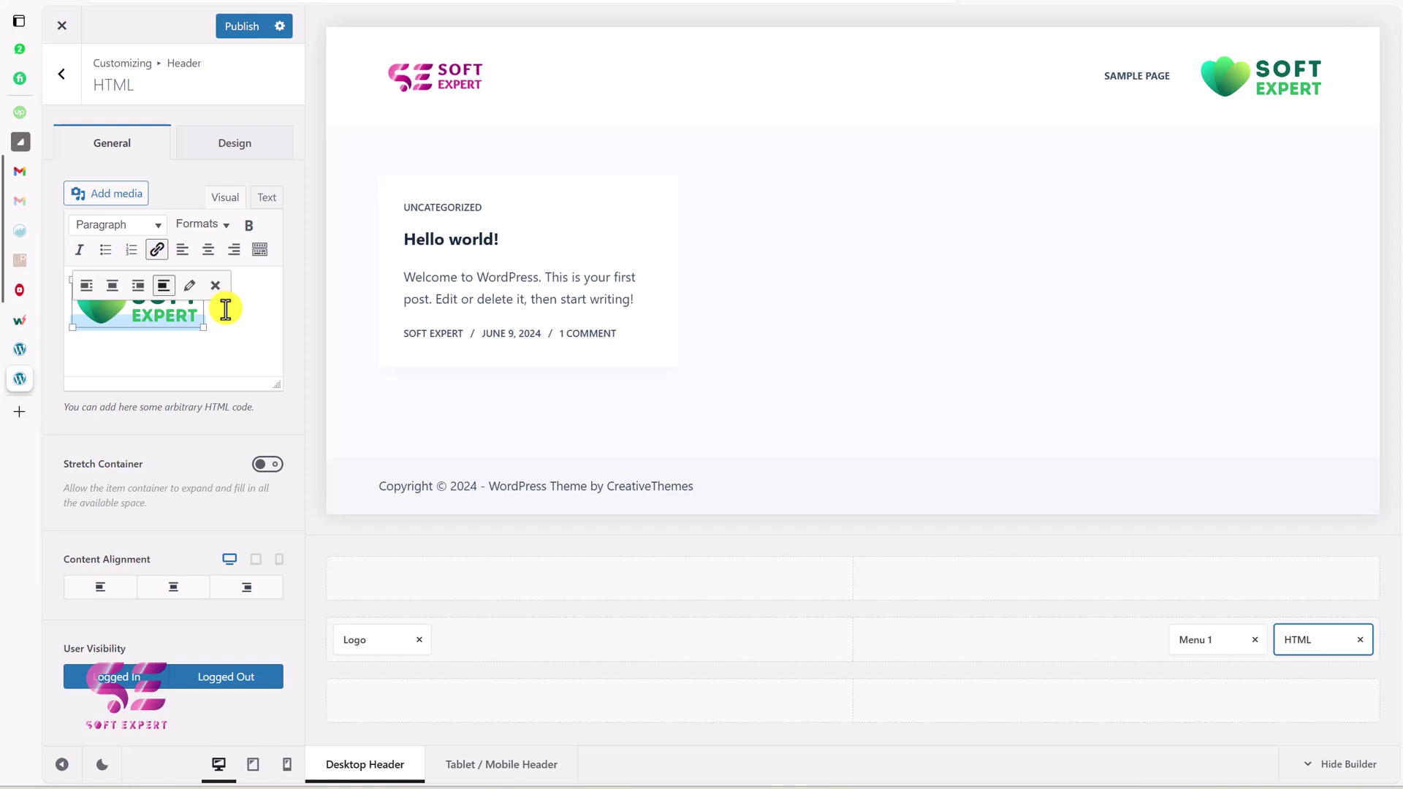
{"action": "left_click", "coordinate": [234, 27]}
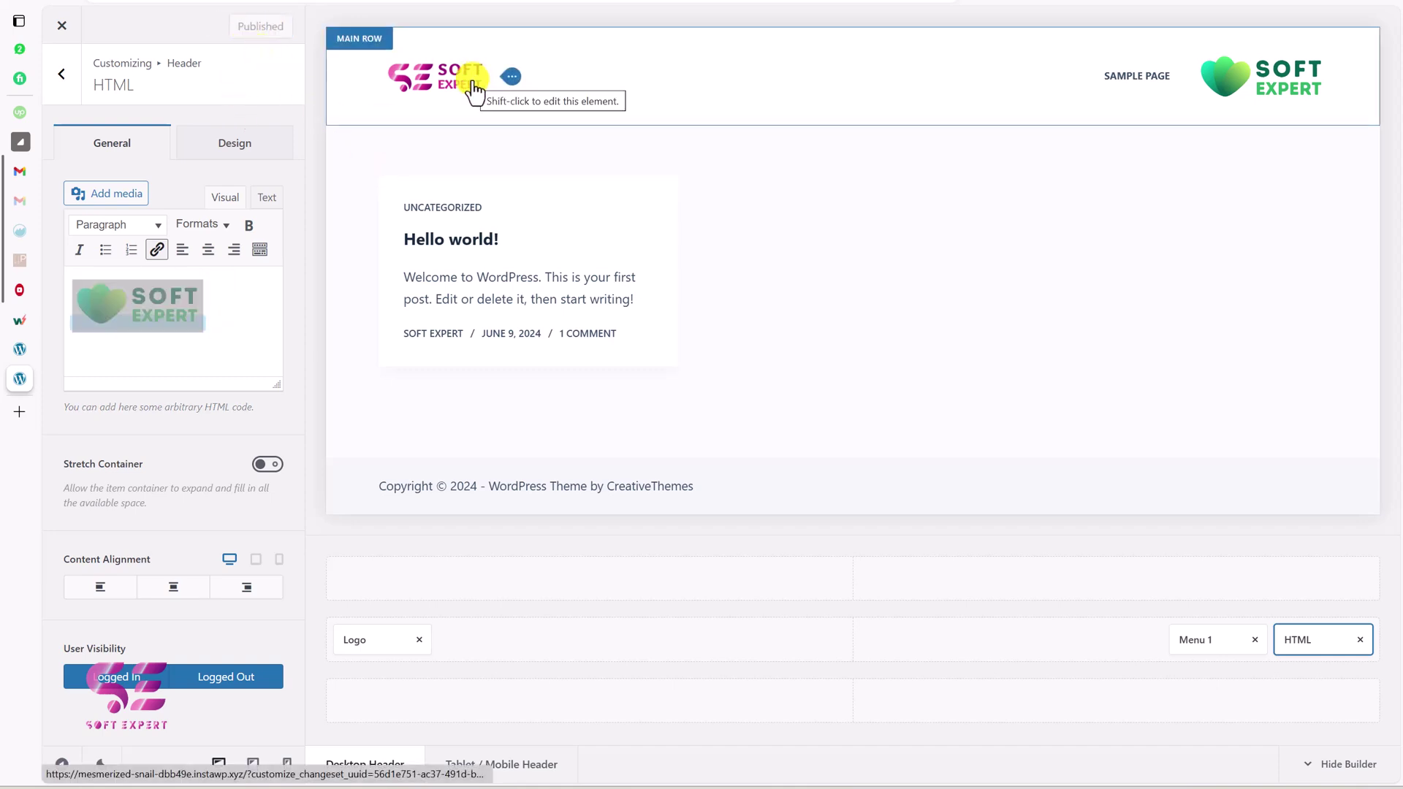
- Close the attachment details and open the live site front end in a new tab
{"action": "left_click", "coordinate": [31, 351]}
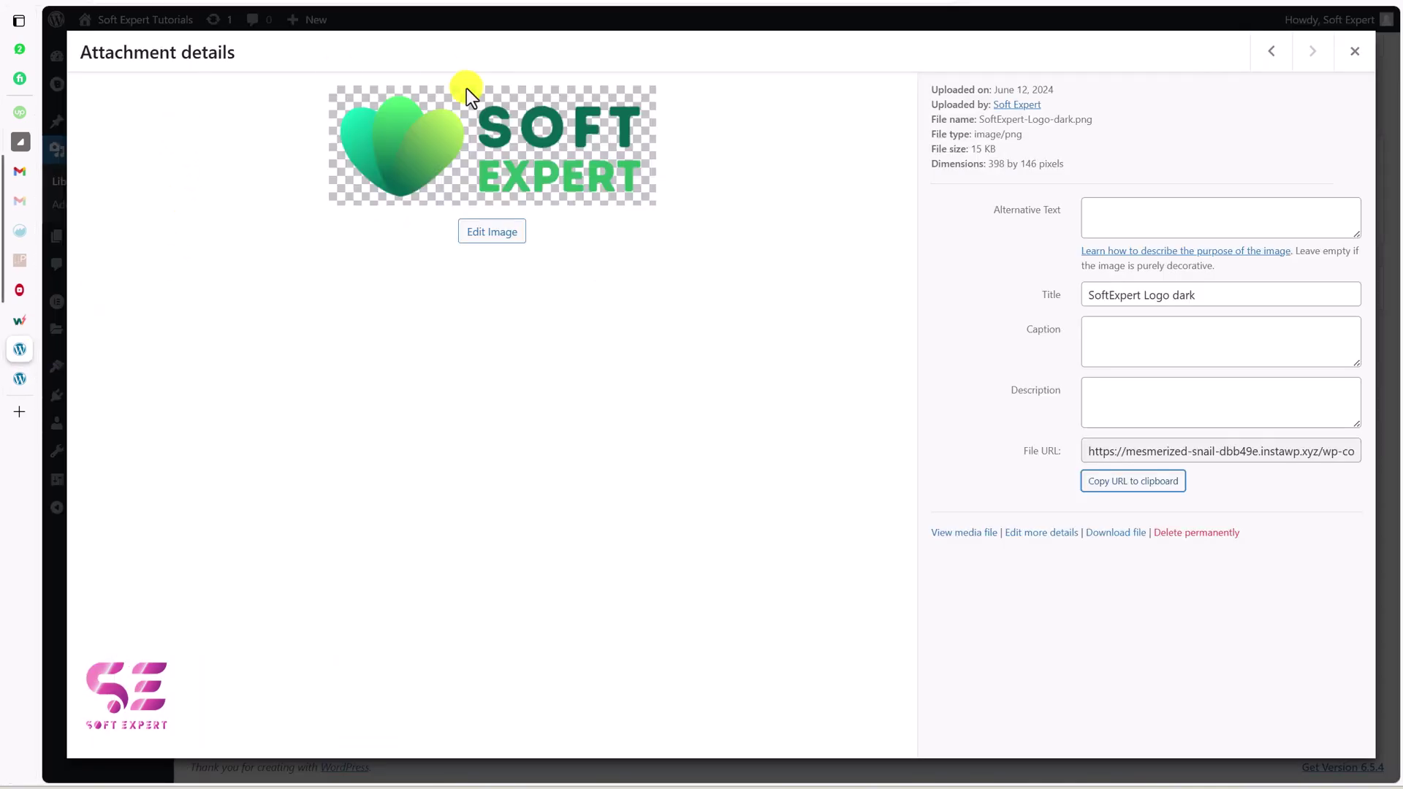
{"action": "left_click", "coordinate": [1353, 53]}
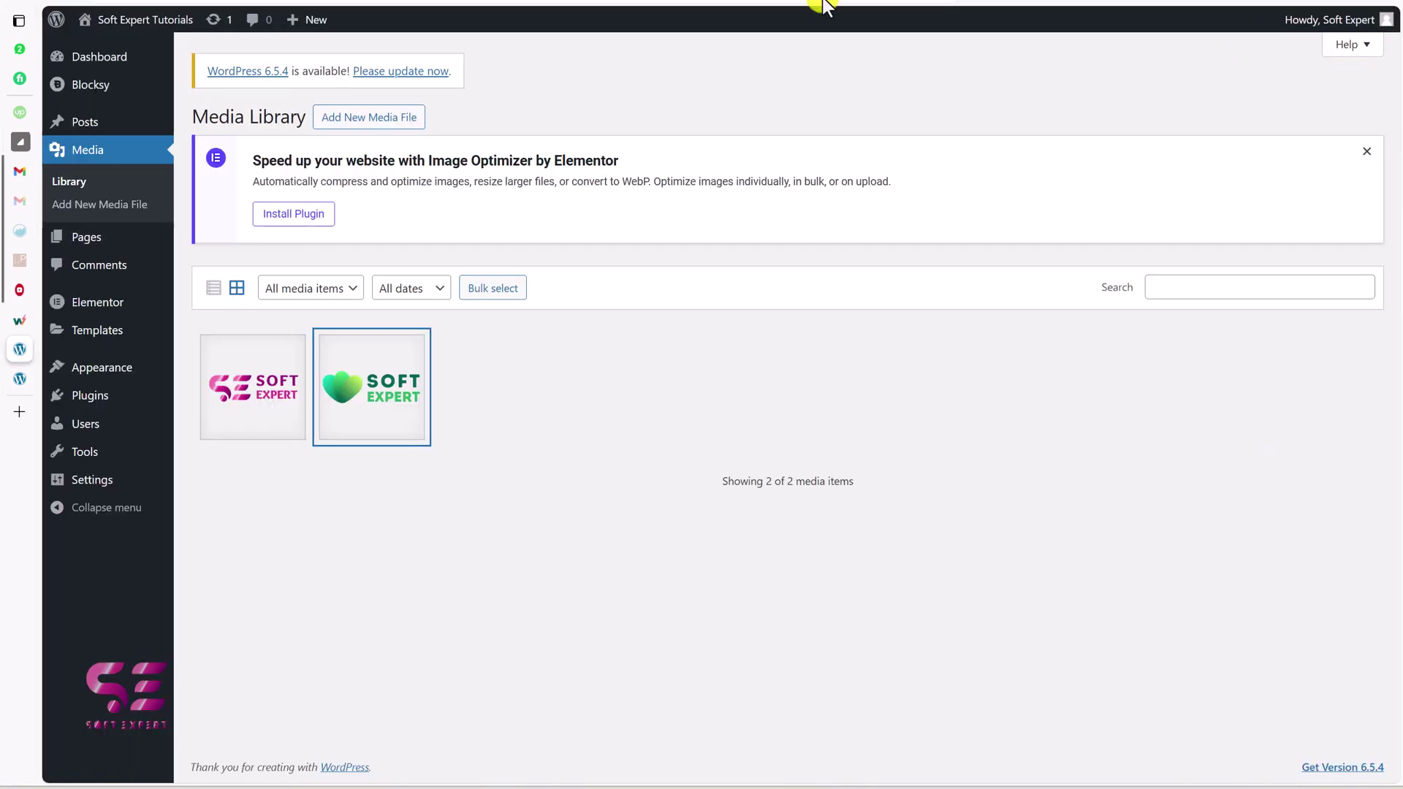
{"action": "middle_click", "coordinate": [139, 16]}
- Test that the green header logo links to the Soft Expert homepage, then return to the Media Library
{"action": "left_click", "coordinate": [17, 404]}
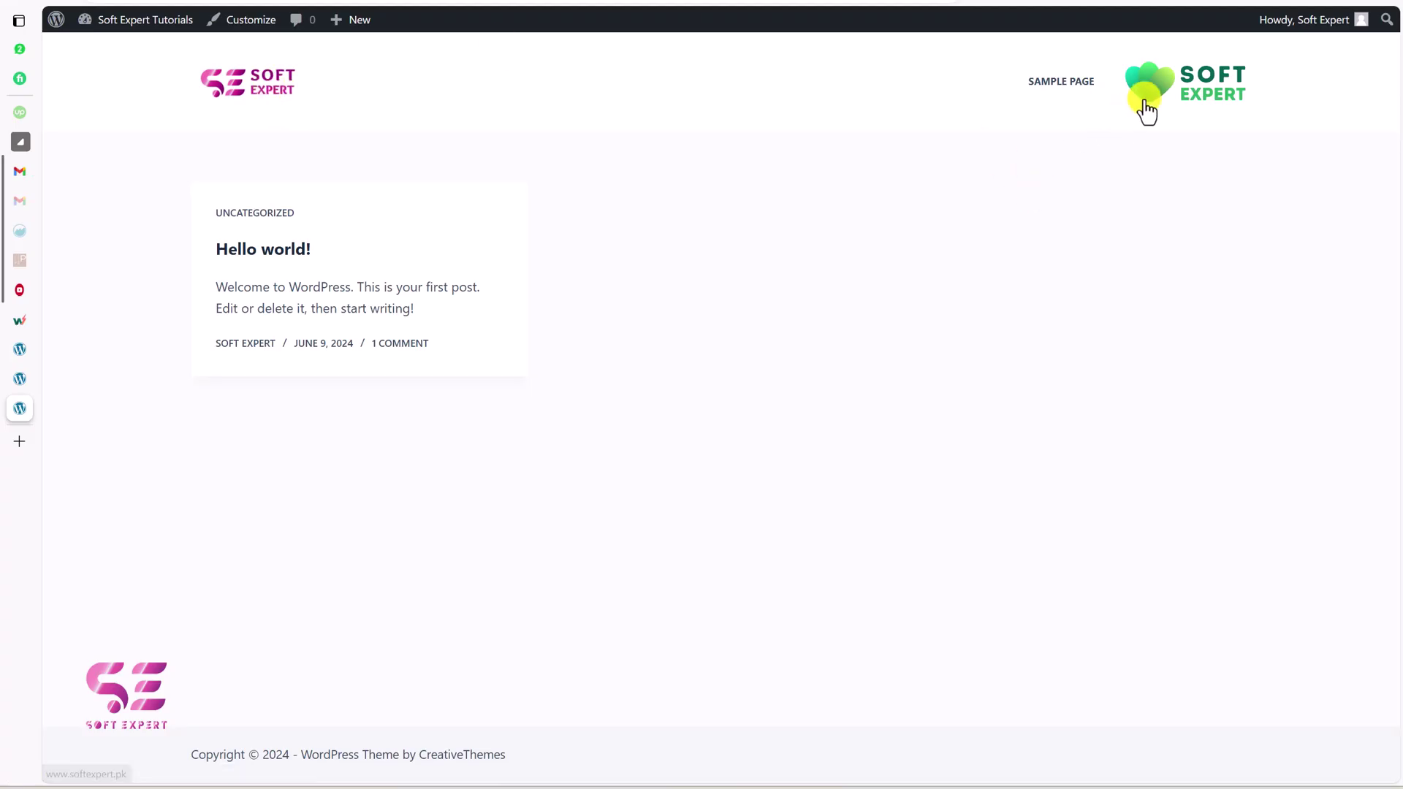
{"action": "left_click", "coordinate": [1152, 95]}
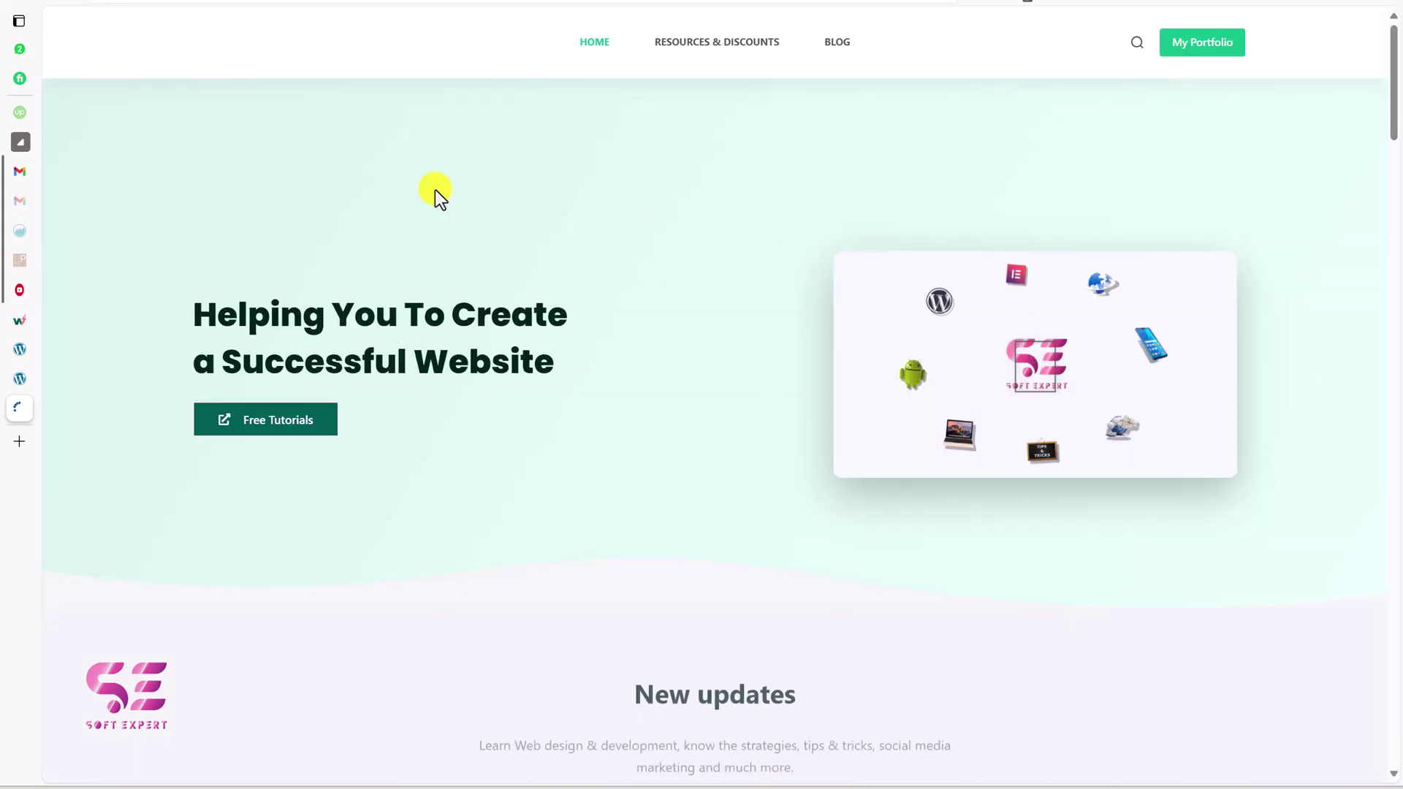
{"action": "left_click", "coordinate": [22, 6]}
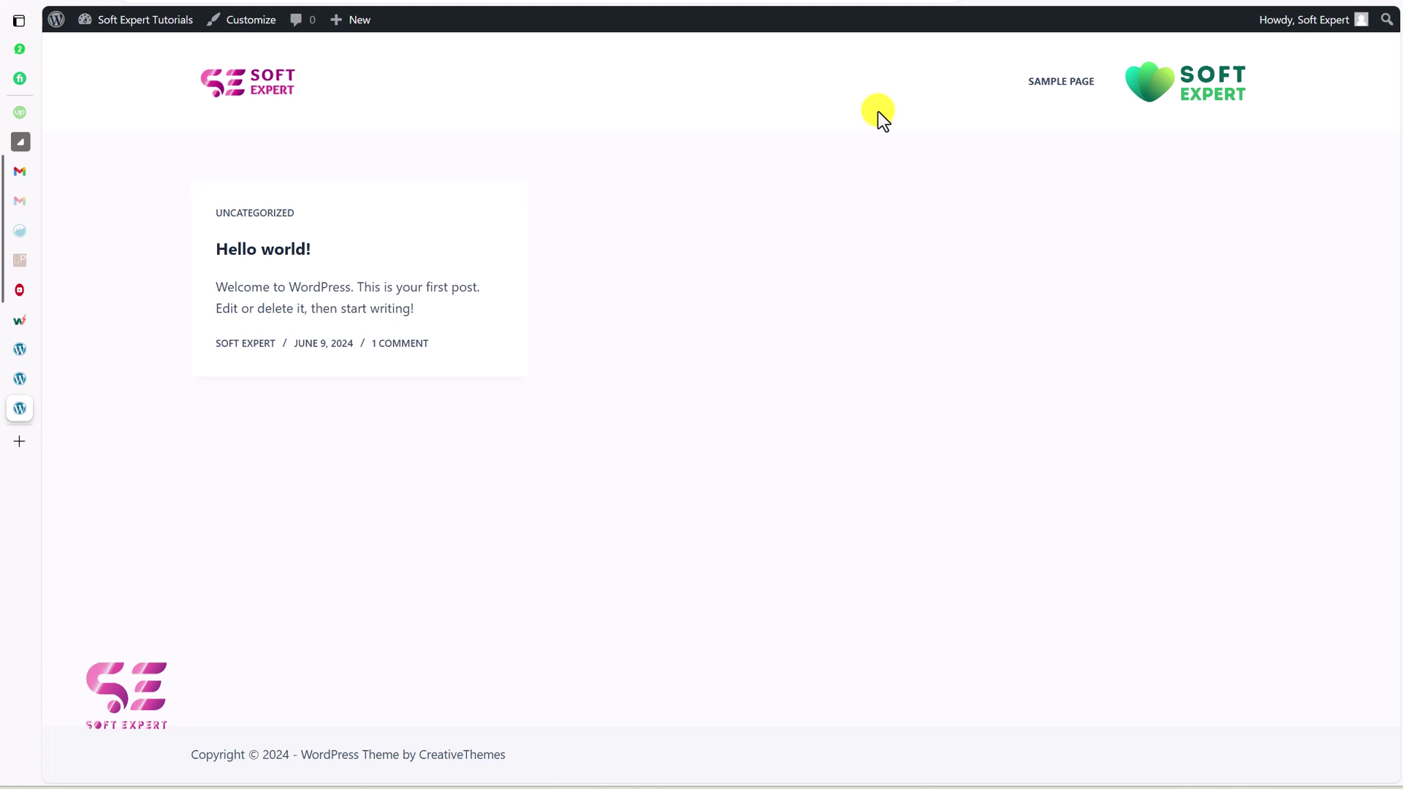
{"action": "left_click", "coordinate": [19, 348]}
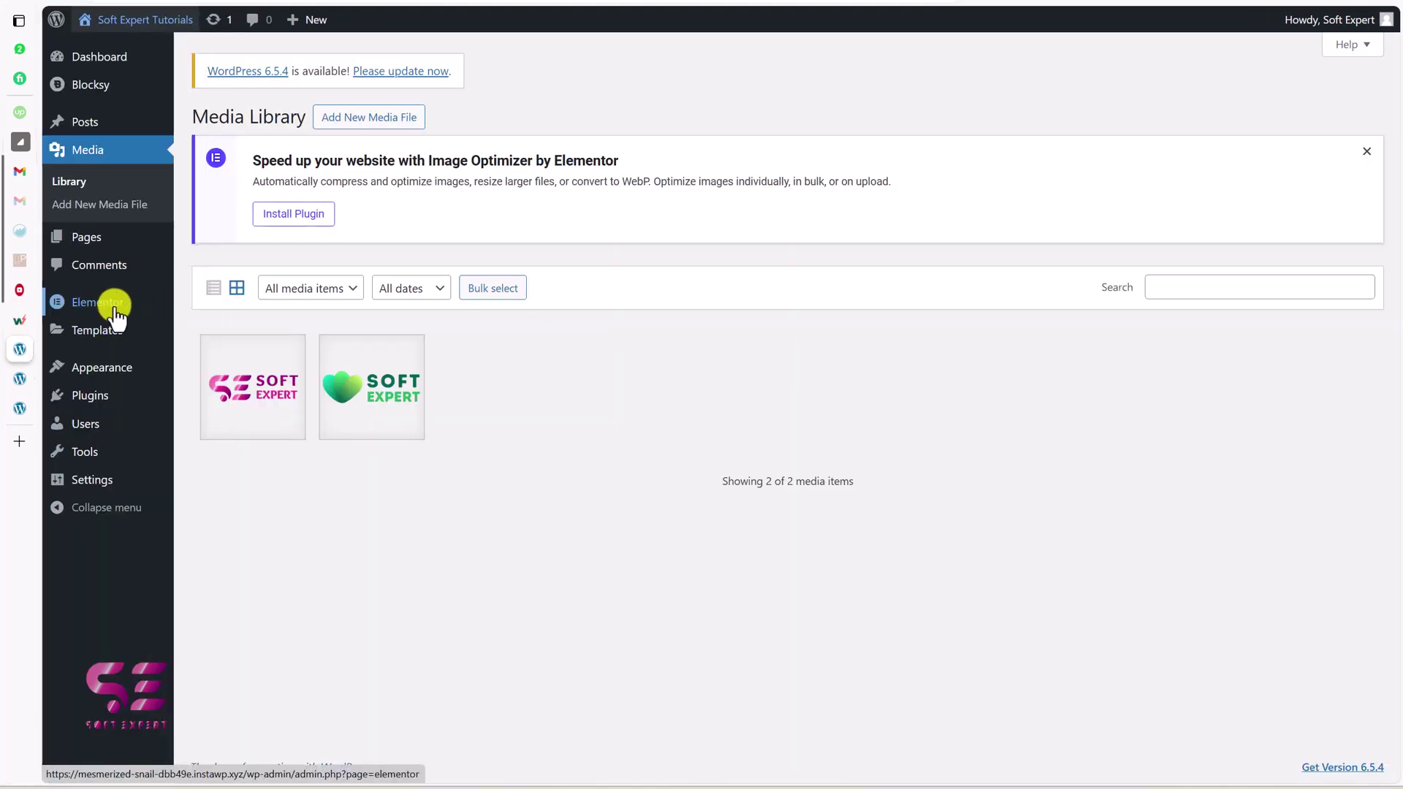
- Search the plugin directory for 'header and footer'
{"action": "mouse_move", "coordinate": [115, 315]}
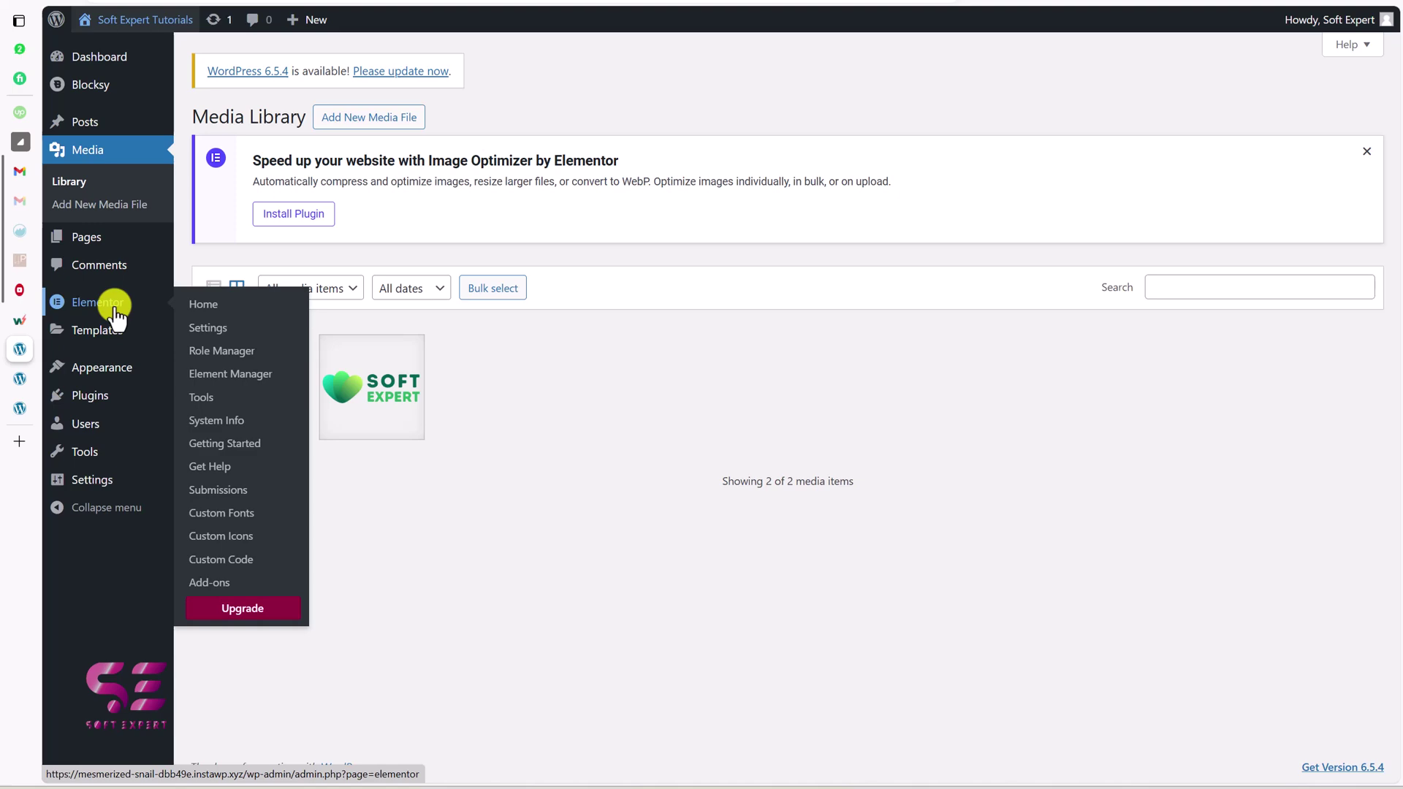
{"action": "mouse_move", "coordinate": [95, 391]}
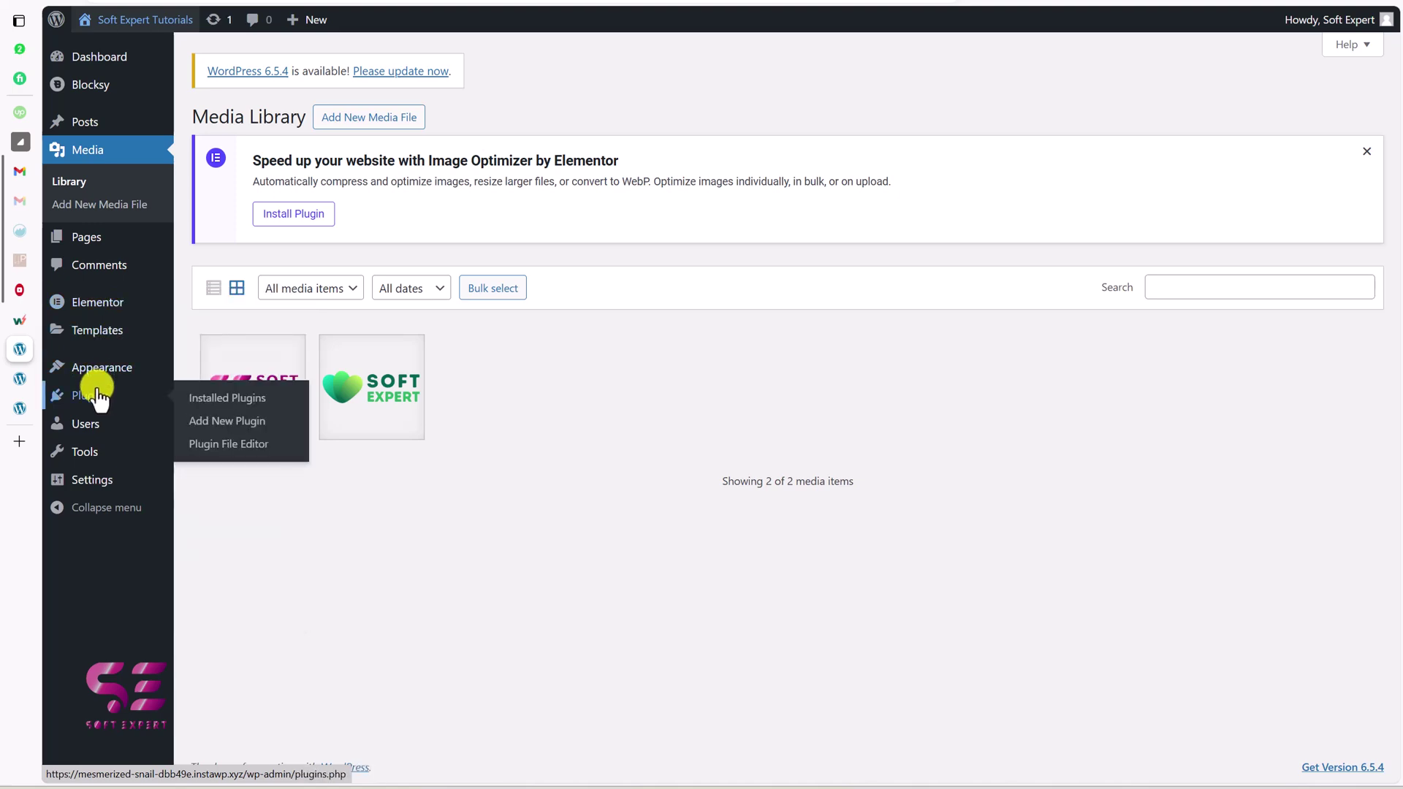
{"action": "left_click", "coordinate": [208, 425]}
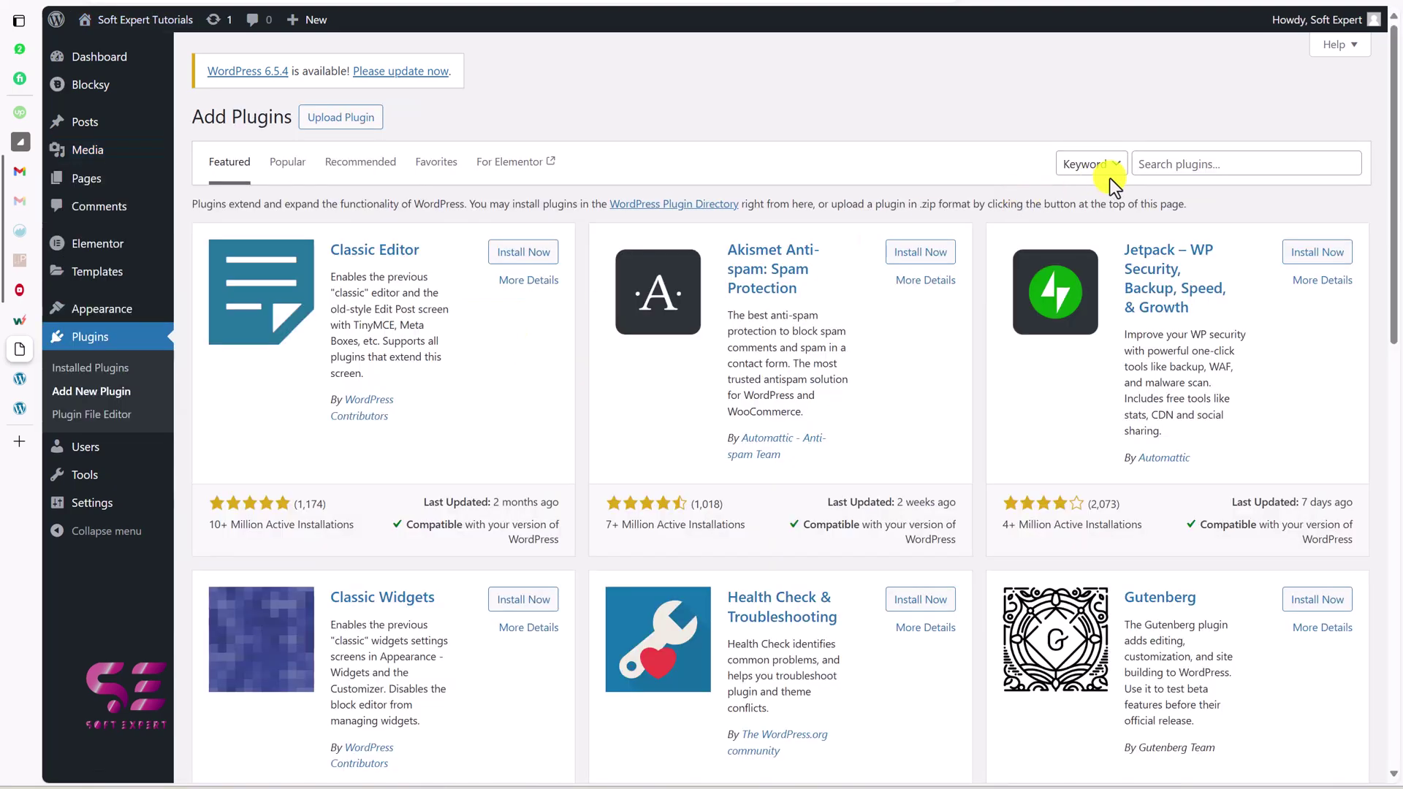
{"action": "left_click", "coordinate": [1156, 158]}
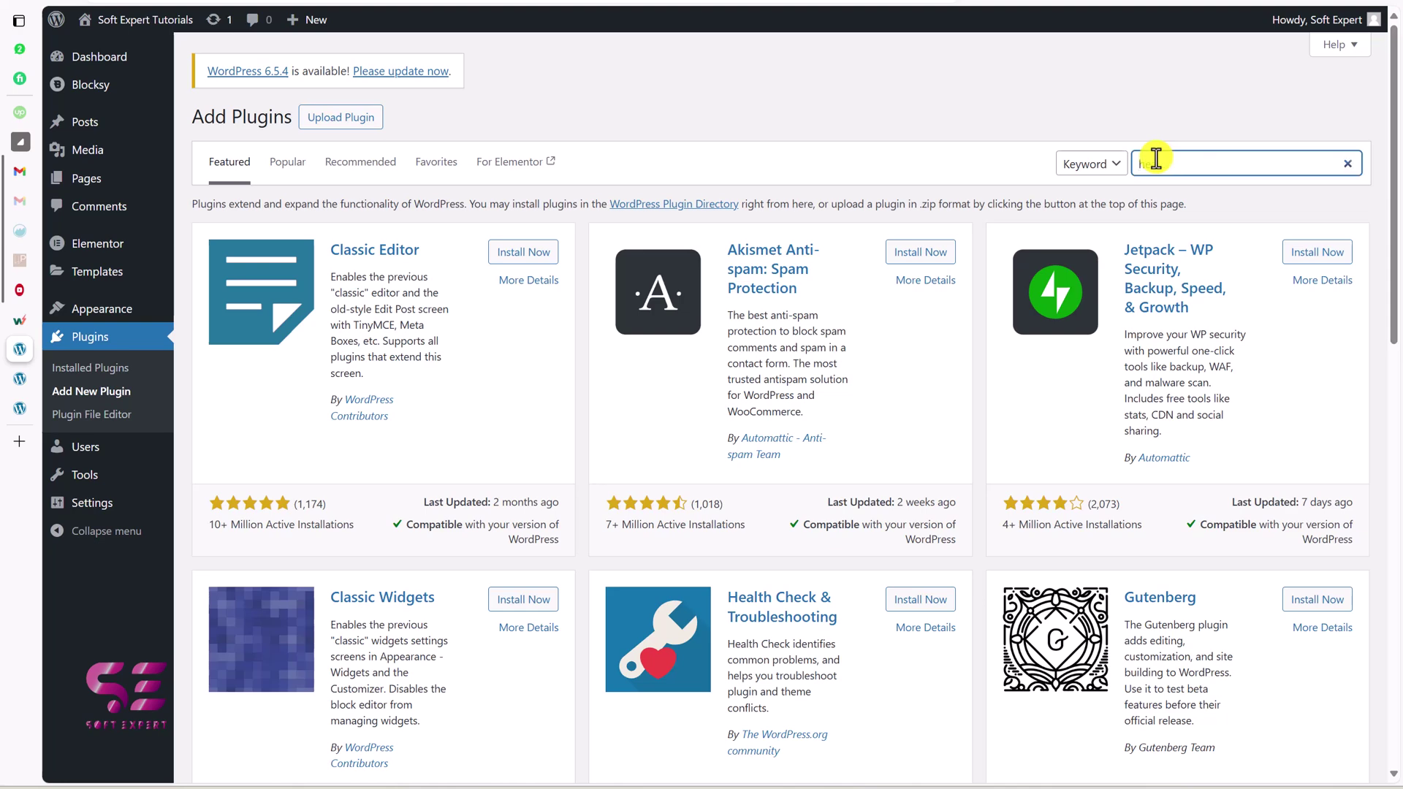
{"action": "type", "text": "header and footer"}
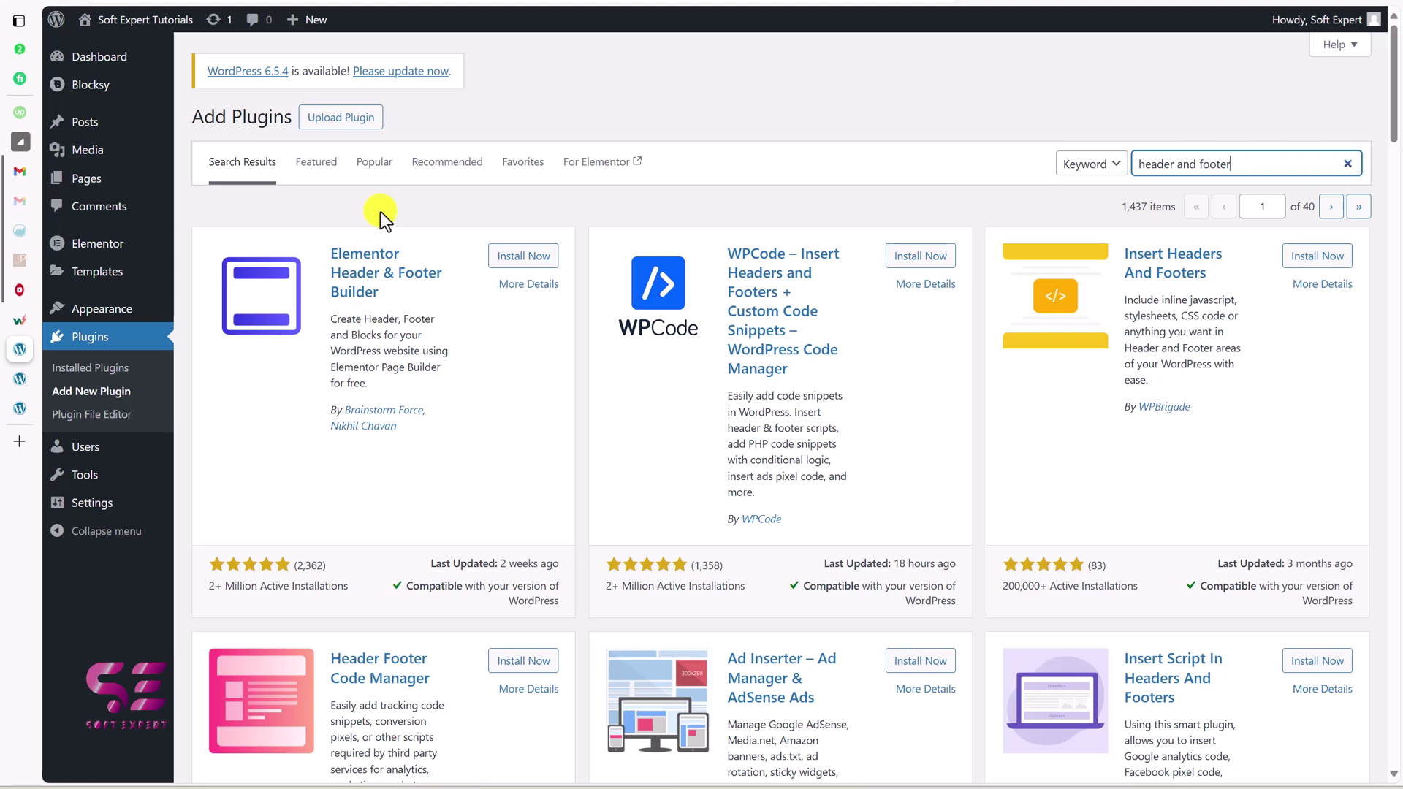
- Install and activate Elementor Header & Footer Builder, refresh, and go to its All Templates page
{"action": "left_click", "coordinate": [521, 265]}
{"action": "left_click", "coordinate": [521, 266]}
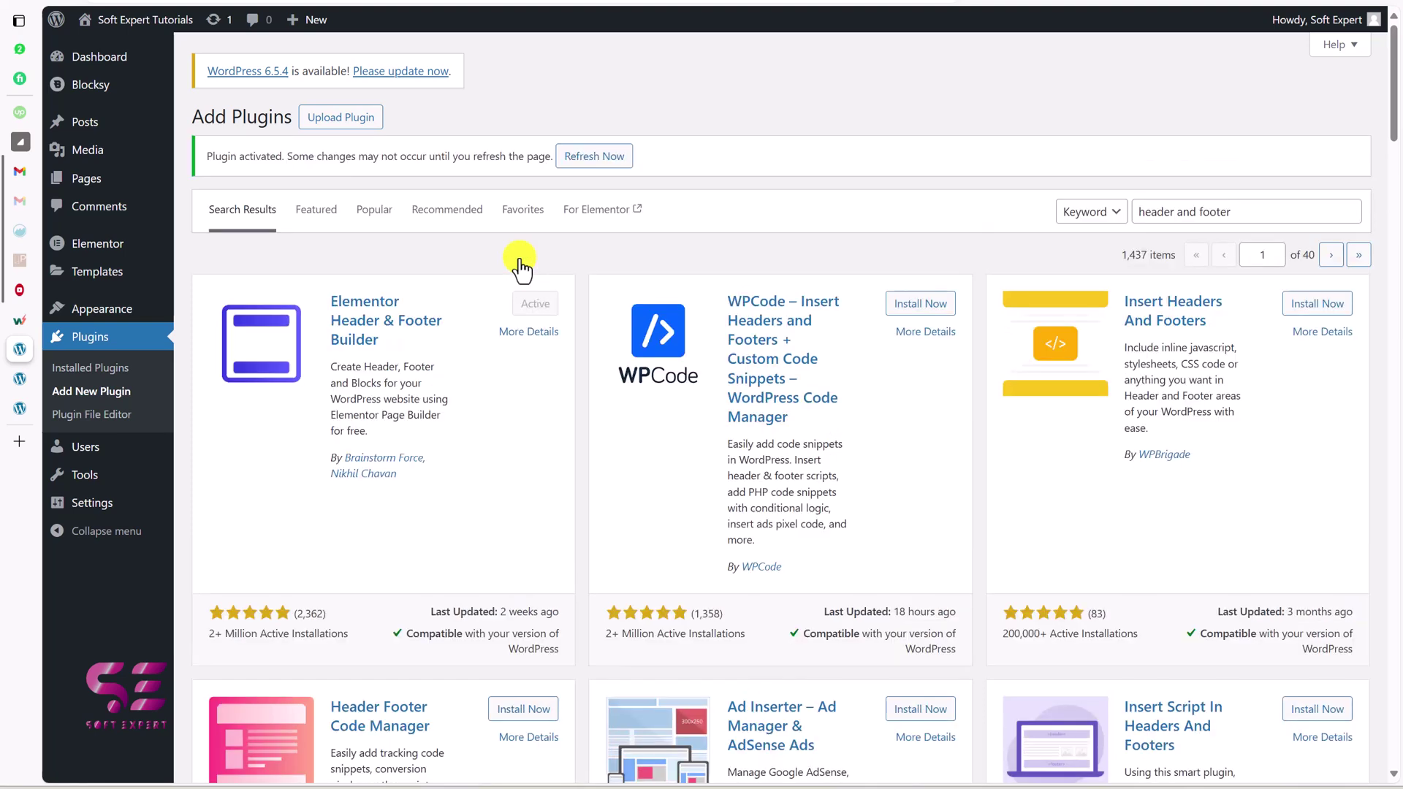
{"action": "left_click", "coordinate": [587, 157]}
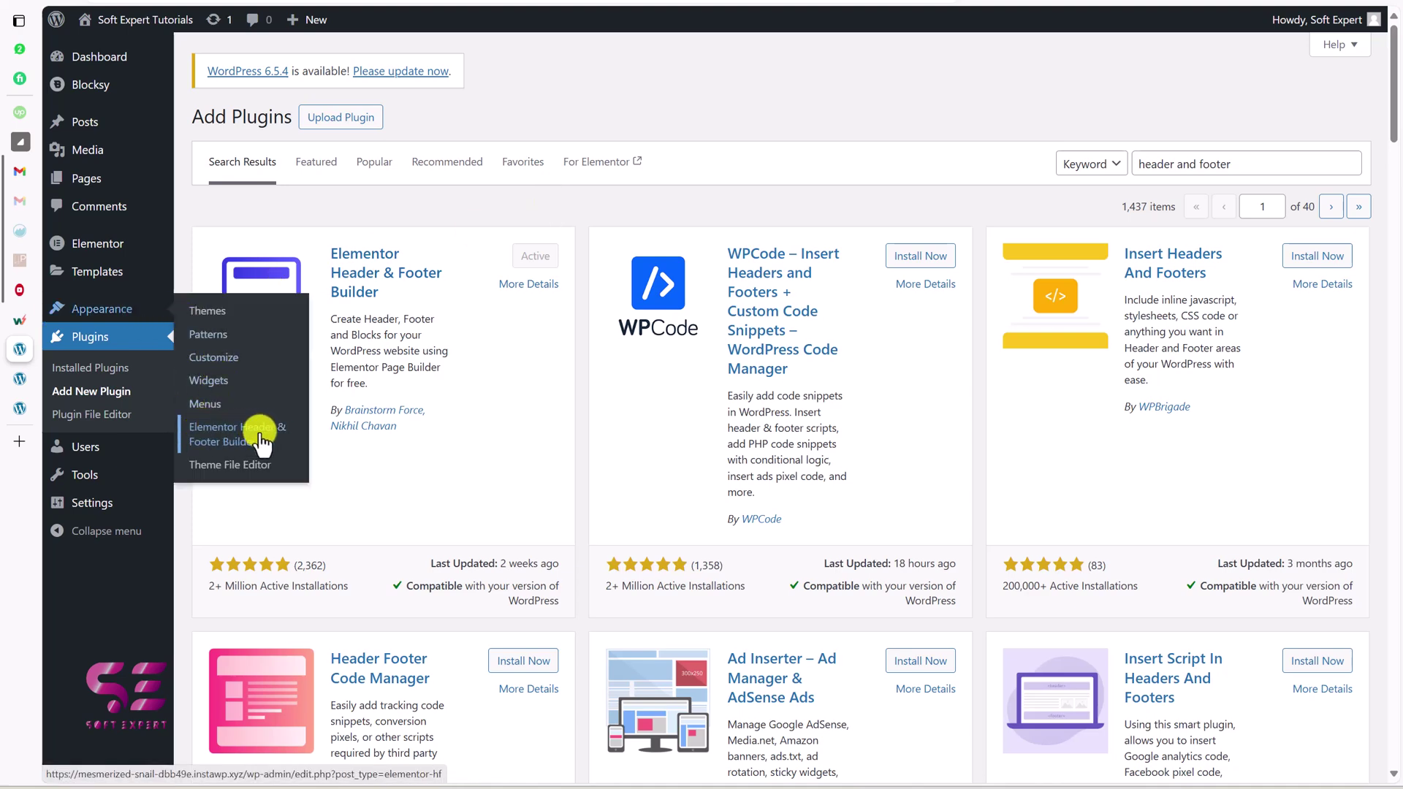
{"action": "left_click", "coordinate": [243, 438]}
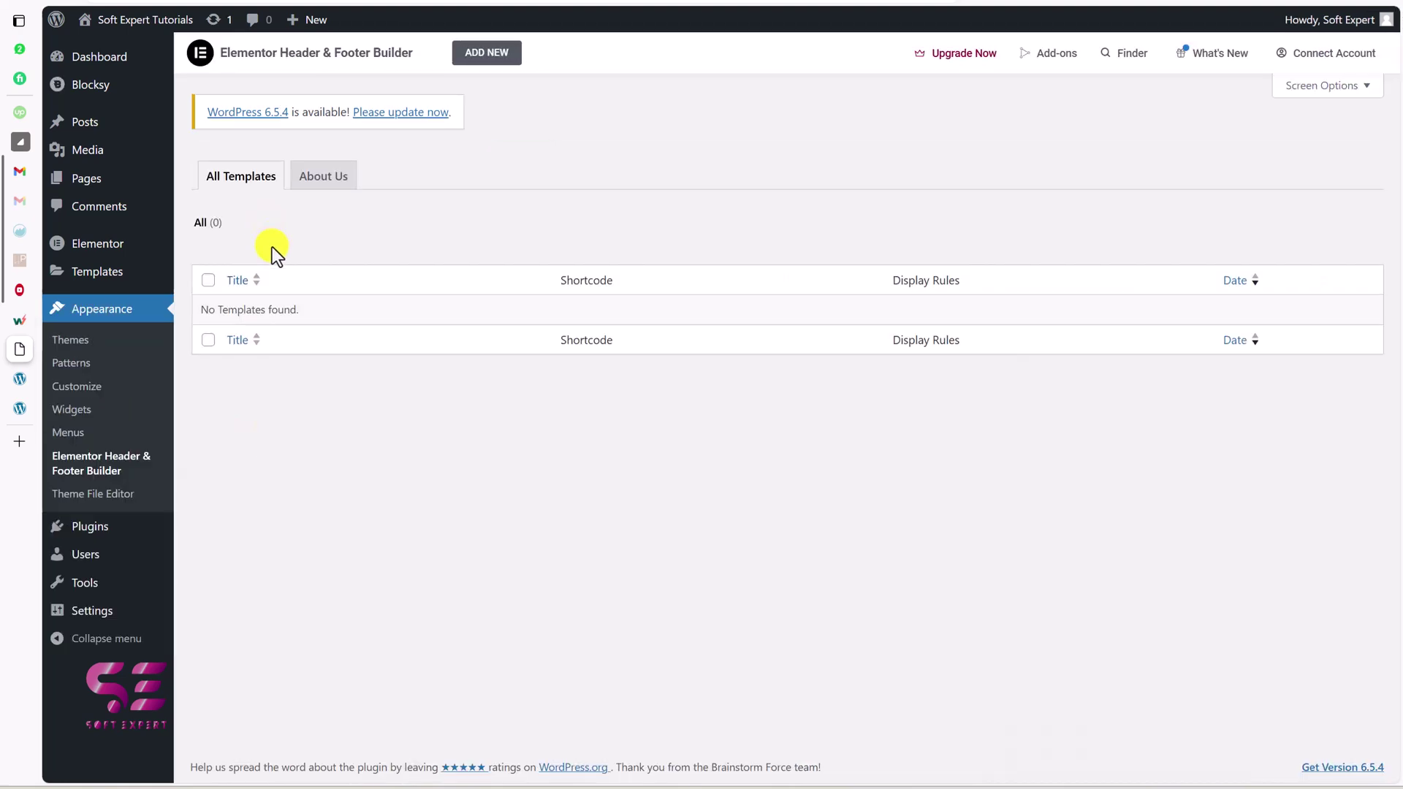
- Start a new template, skipping onboarding, and title it 'Custom header'
{"action": "left_click", "coordinate": [473, 58]}
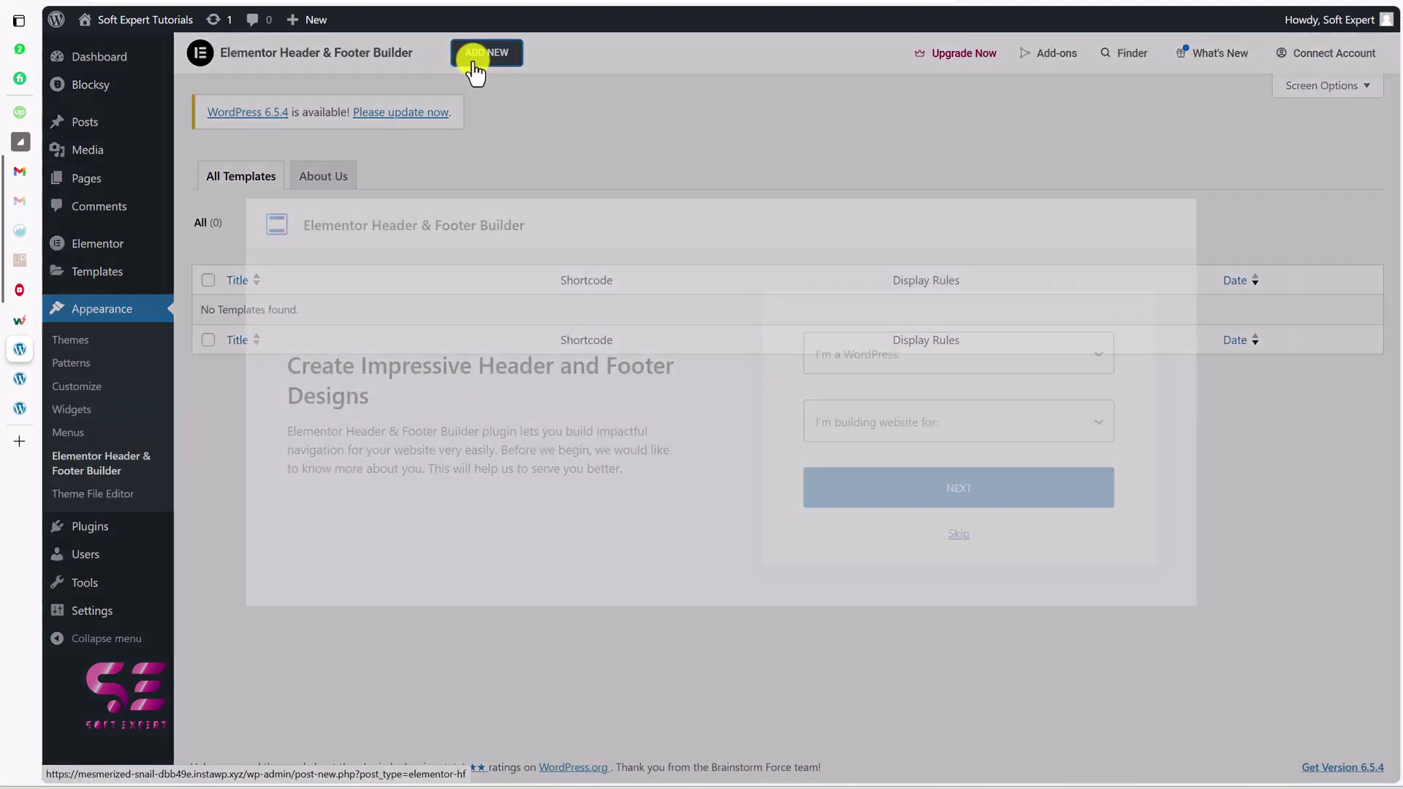
{"action": "left_click", "coordinate": [957, 537]}
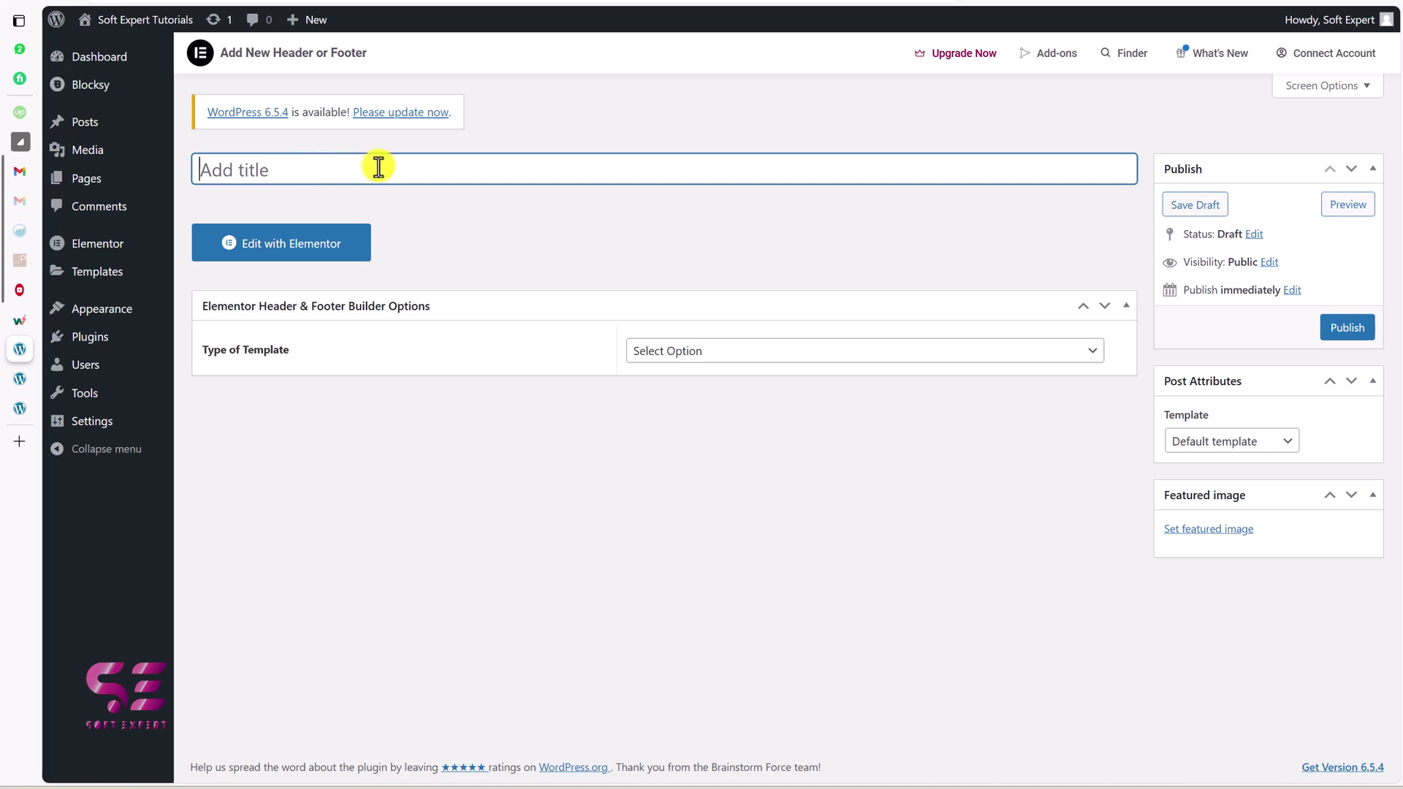
{"action": "type", "text": "Custom header"}
{"action": "left_click", "coordinate": [291, 345]}
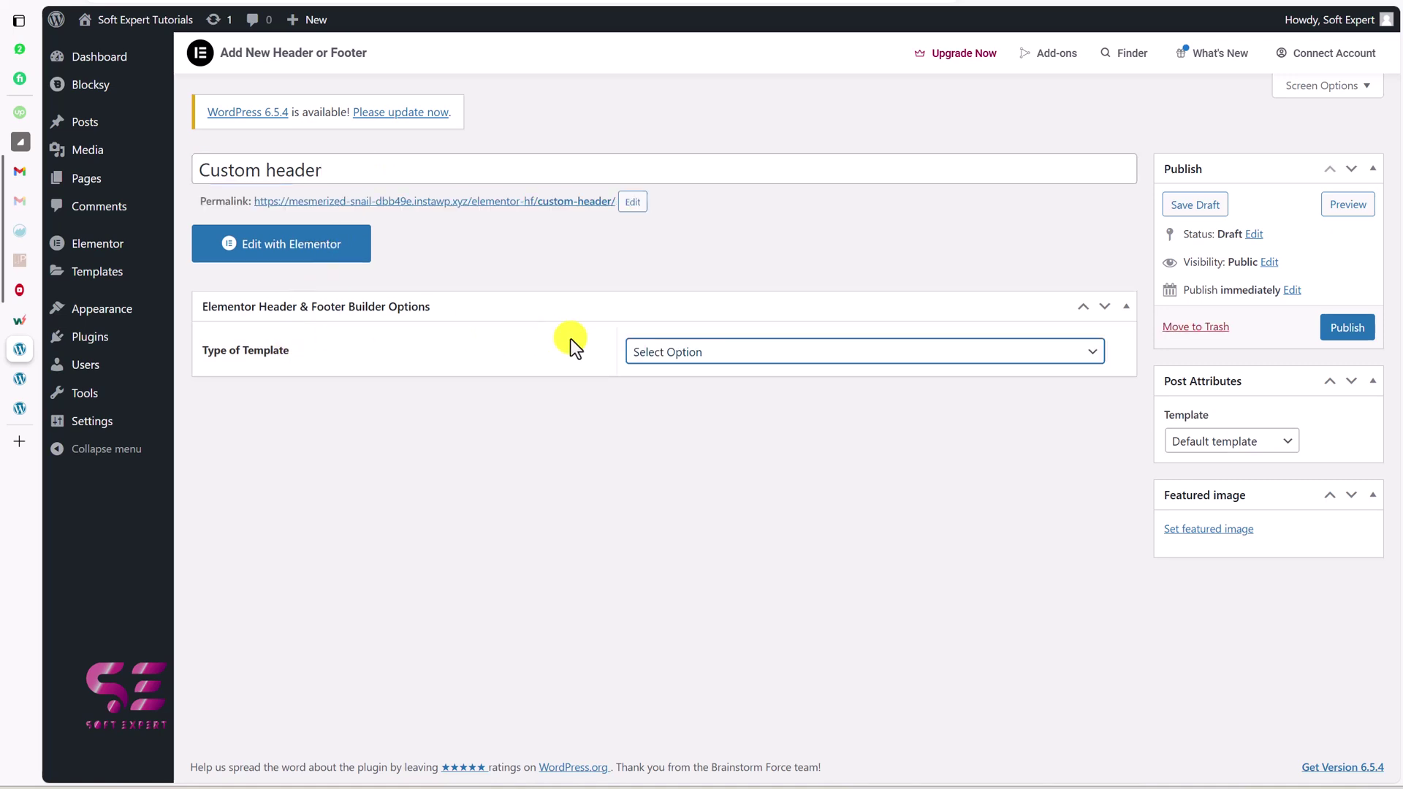
- Set the template type to Header, display it on the Entire Website, and publish
{"action": "left_click", "coordinate": [669, 357]}
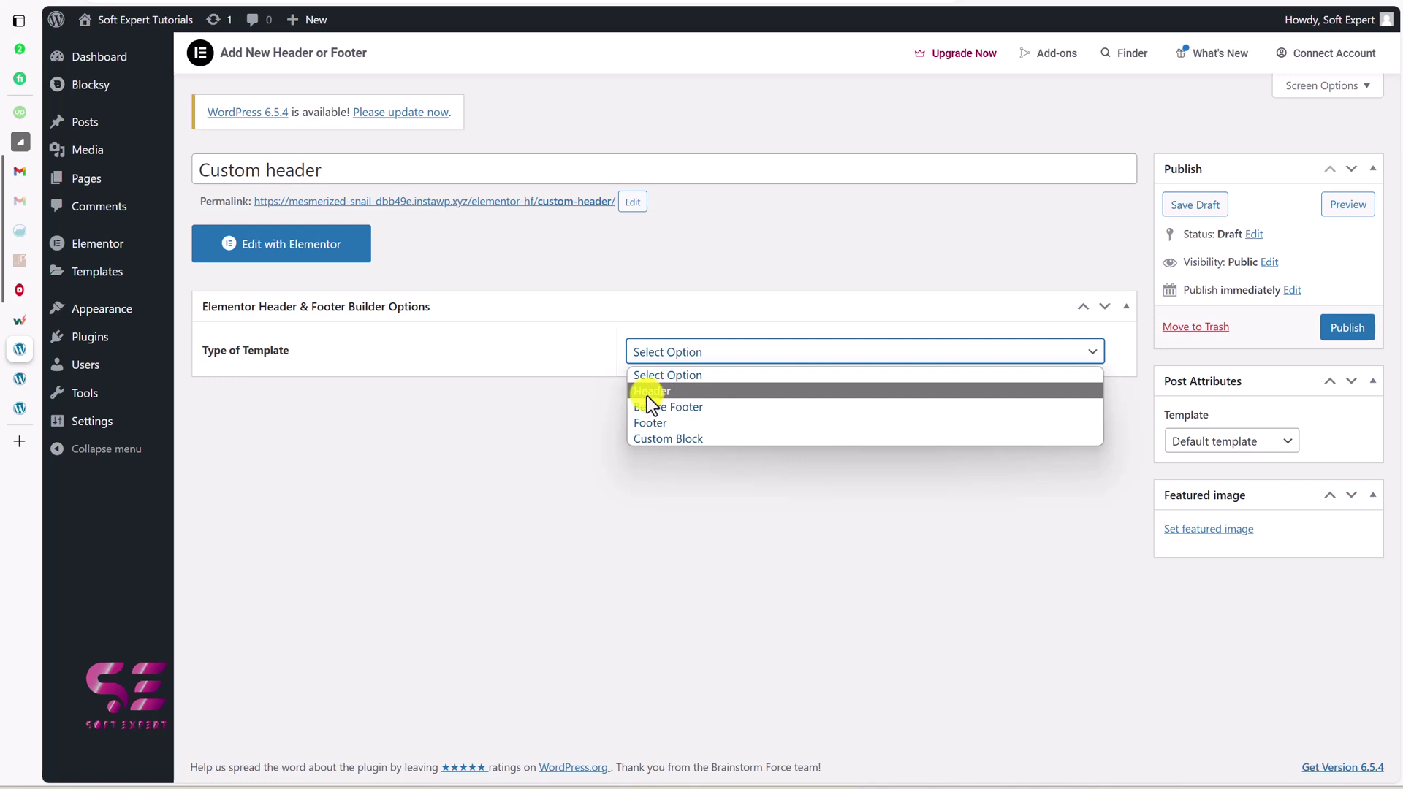
{"action": "left_click", "coordinate": [646, 393]}
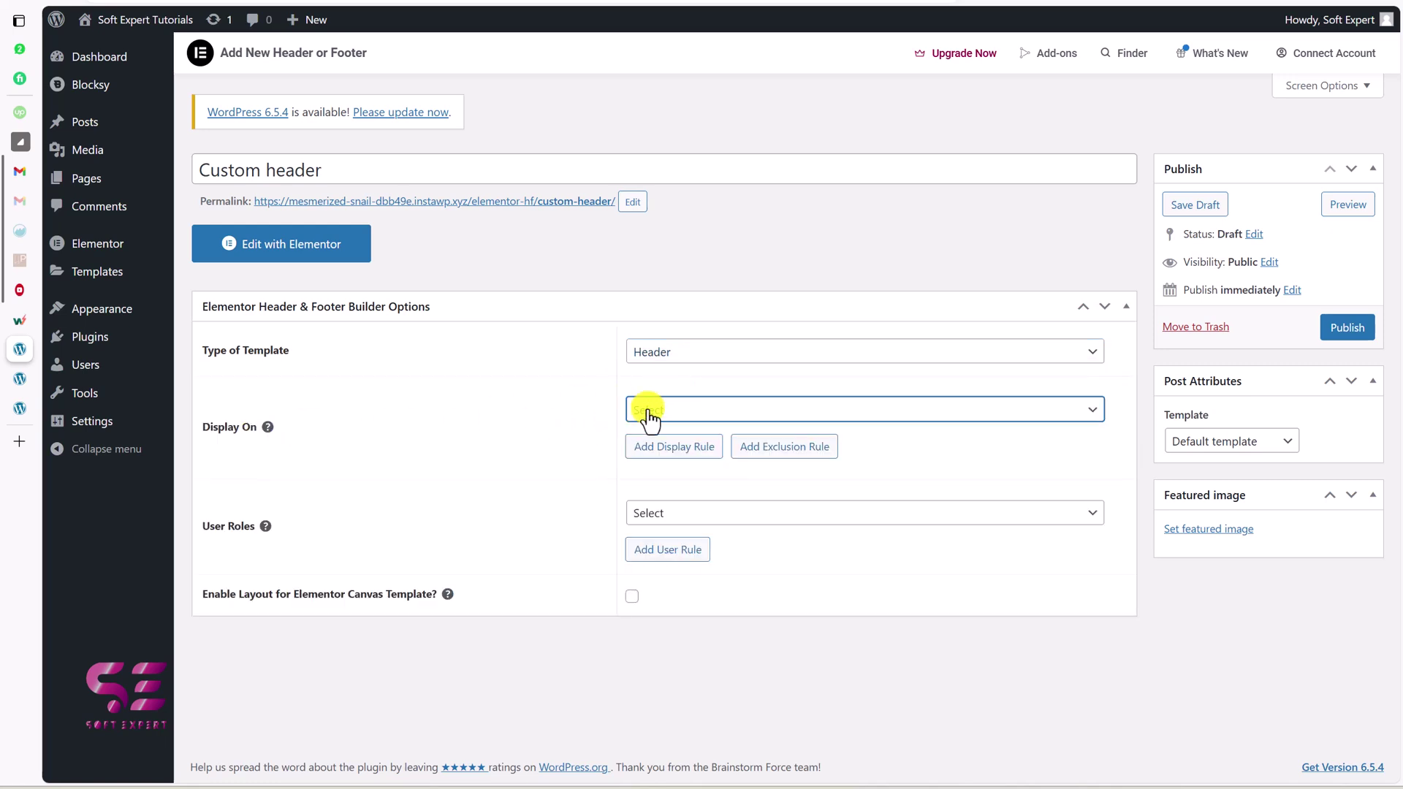
{"action": "left_click", "coordinate": [648, 413]}
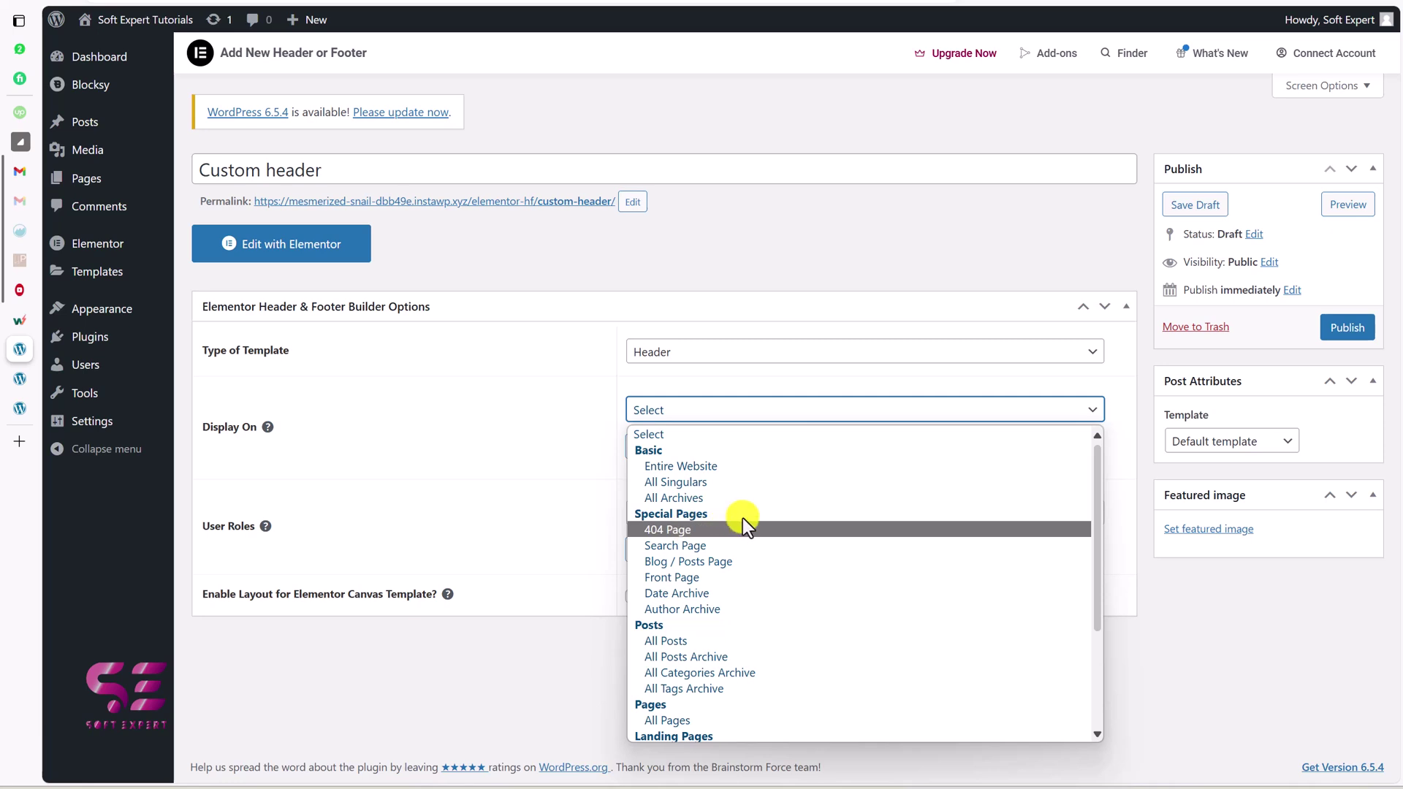
{"action": "scroll", "coordinate": [743, 519], "scroll_direction": "down", "scroll_amount": 1}
{"action": "scroll", "coordinate": [734, 516], "scroll_direction": "down", "scroll_amount": 3}
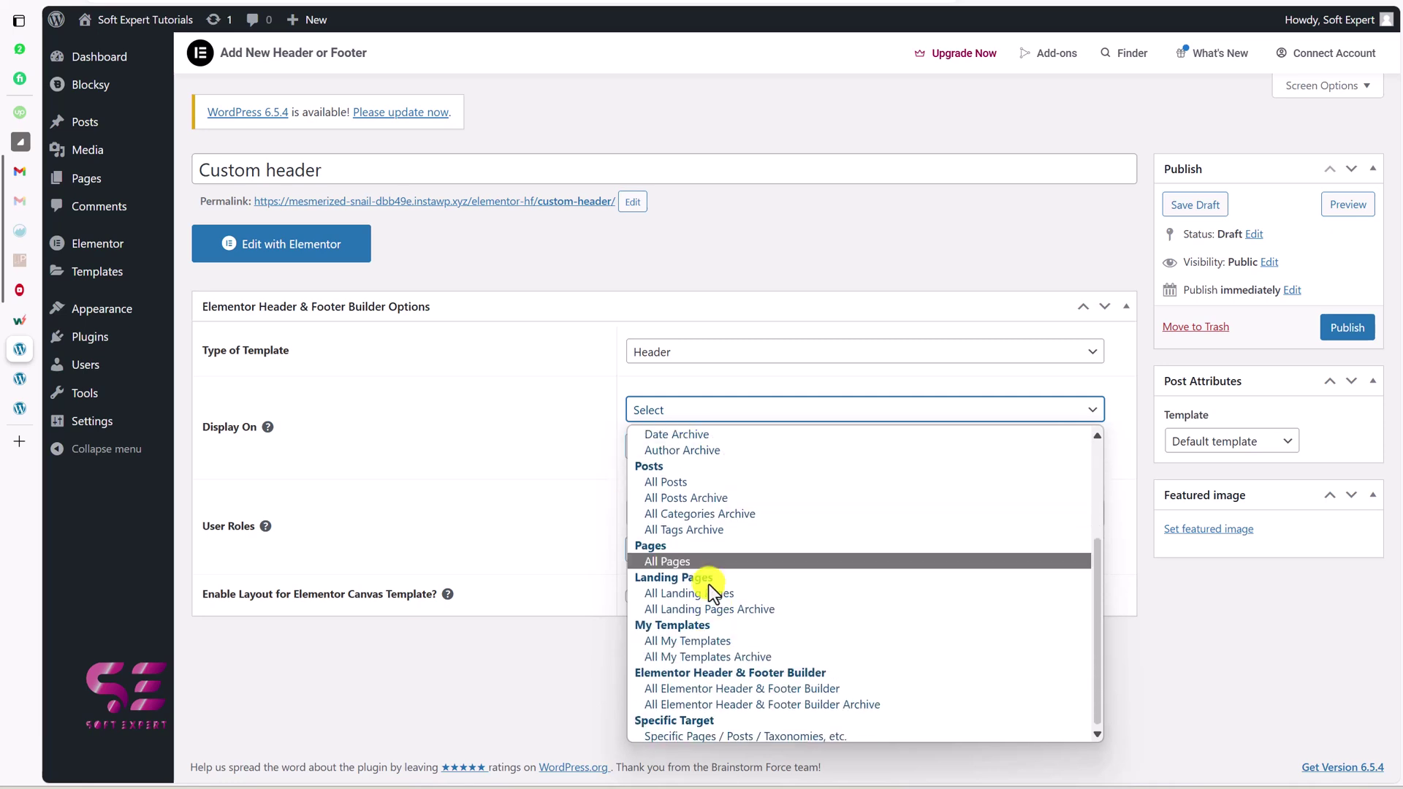
{"action": "scroll", "coordinate": [676, 441], "scroll_direction": "up", "scroll_amount": 4}
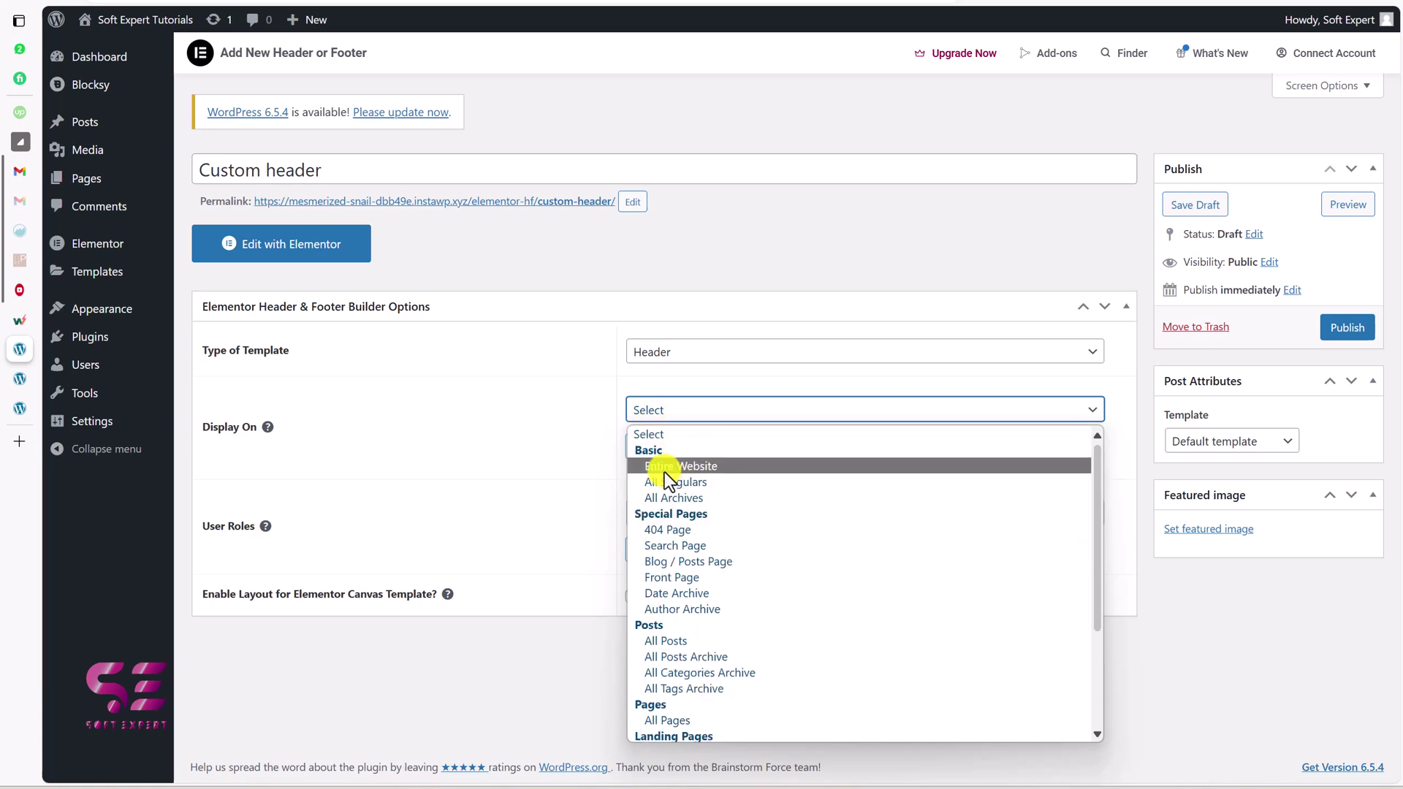
{"action": "left_click", "coordinate": [697, 467]}
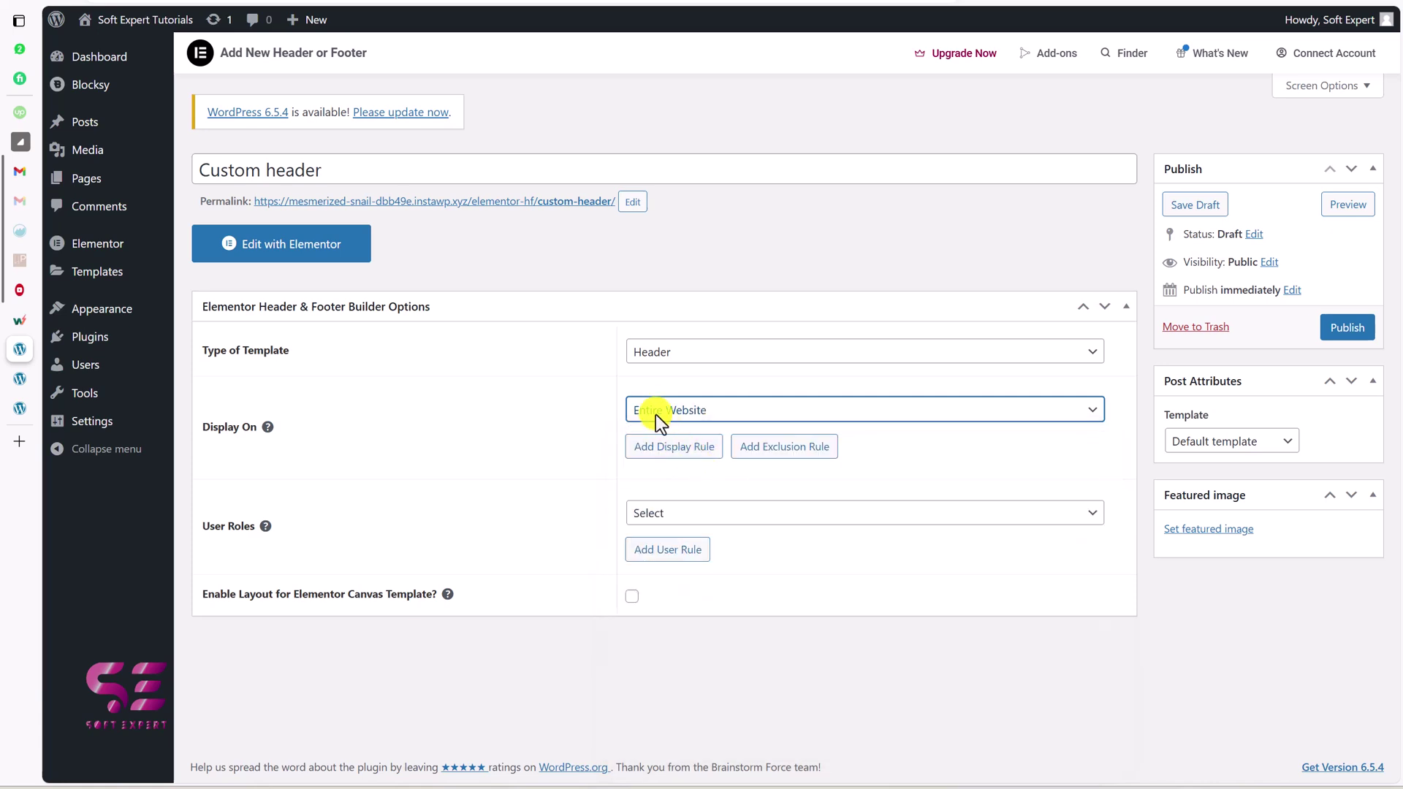
{"action": "left_click", "coordinate": [676, 516]}
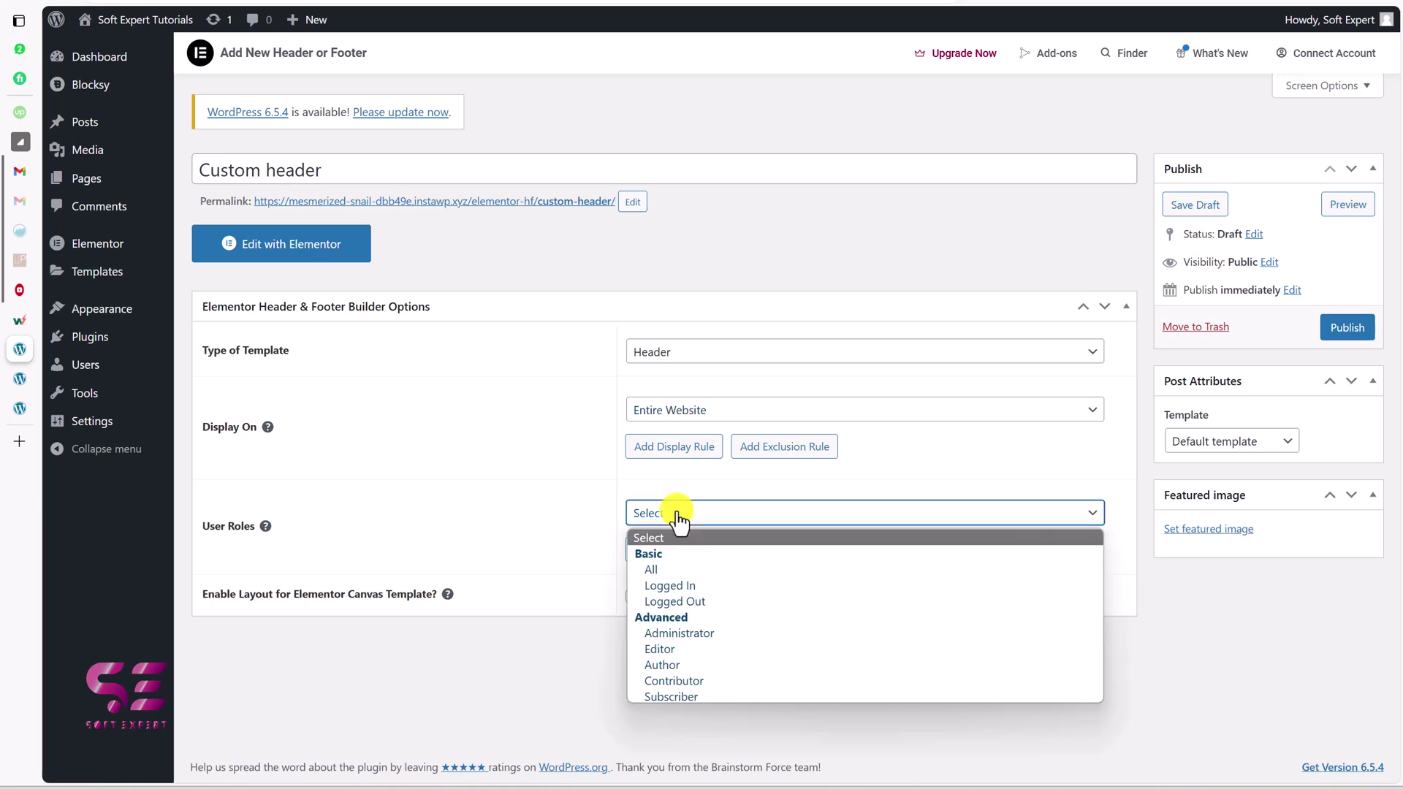
{"action": "left_click", "coordinate": [683, 515]}
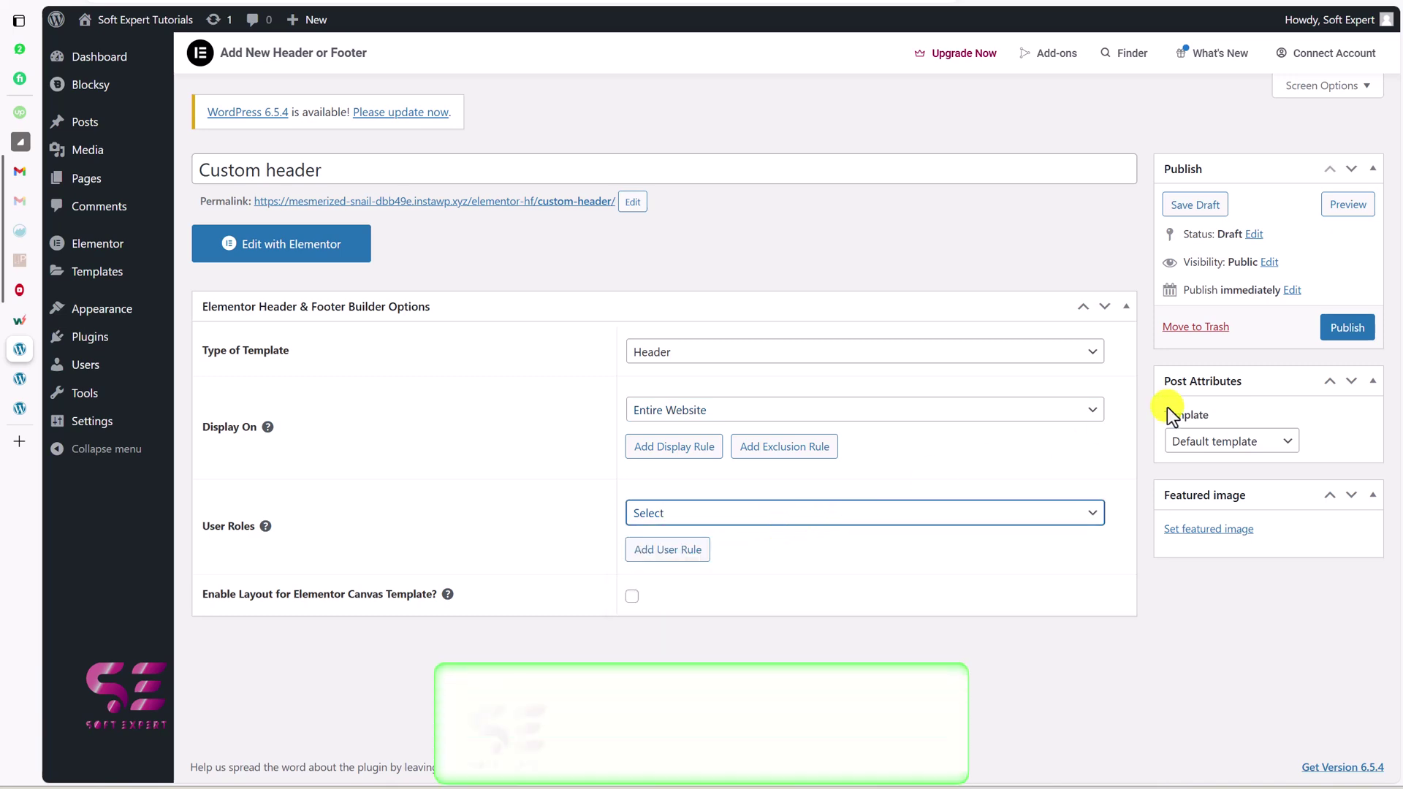
{"action": "left_click", "coordinate": [1337, 325]}
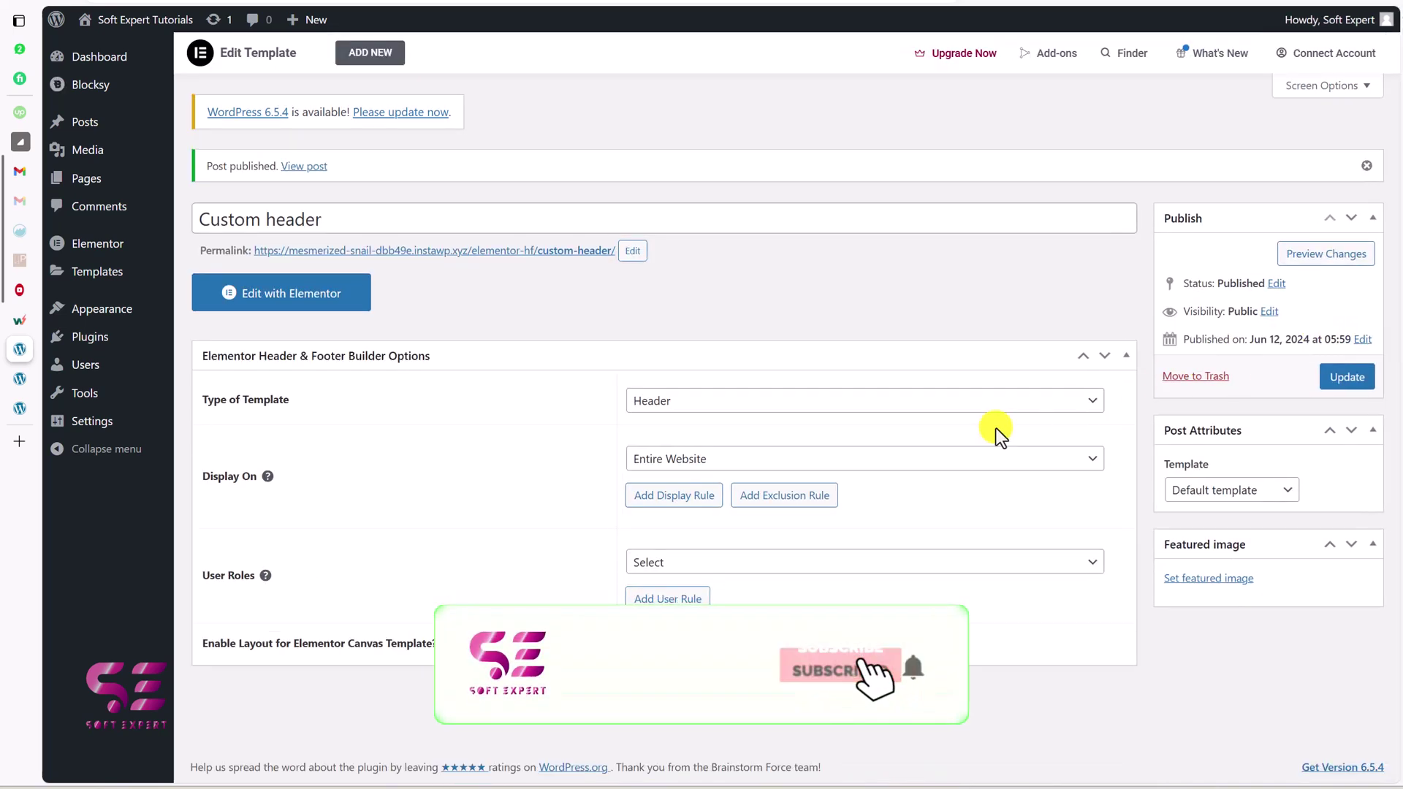
- Edit Custom header in Elementor, close Notifications and Navigator, and add a three-column flexbox container
{"action": "left_click", "coordinate": [329, 301]}
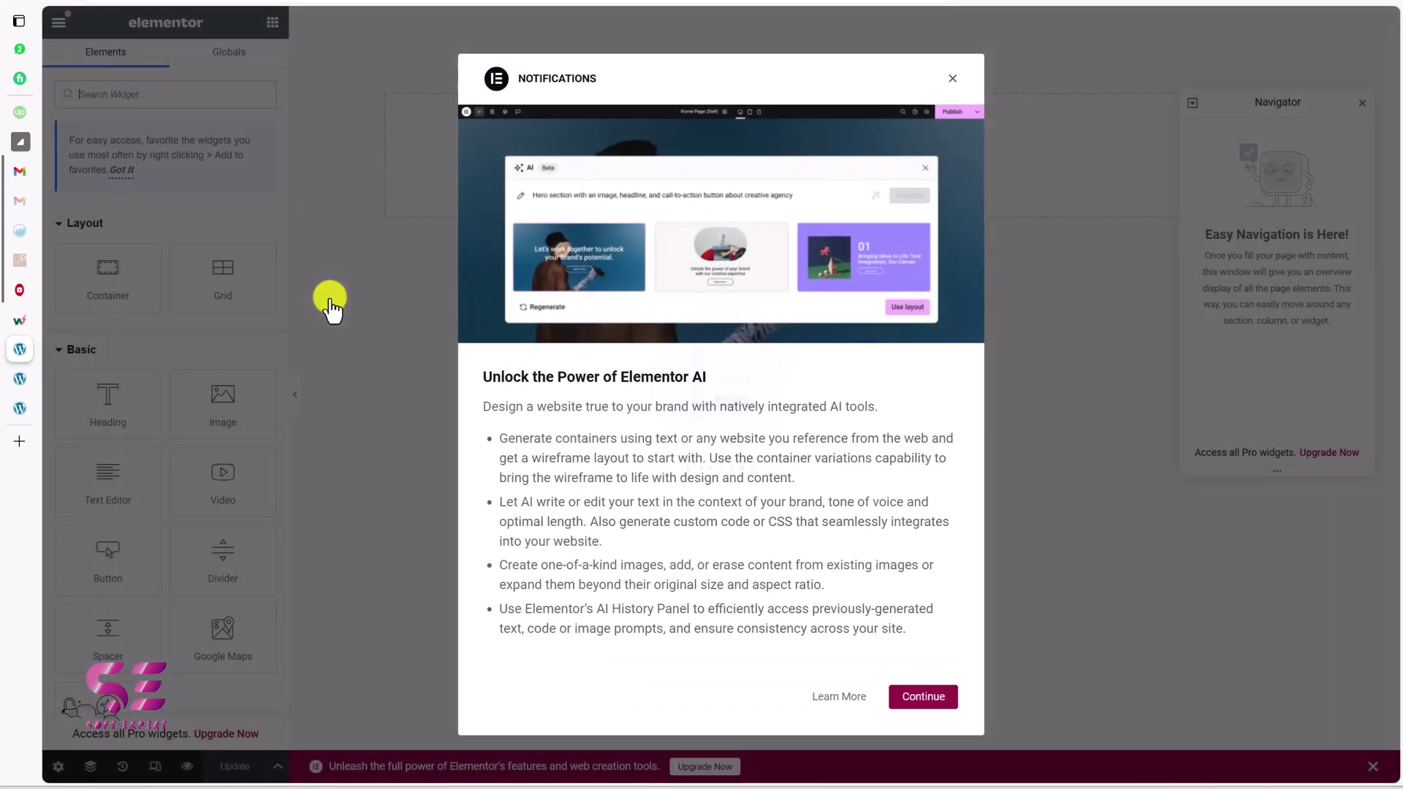
{"action": "left_click", "coordinate": [952, 79]}
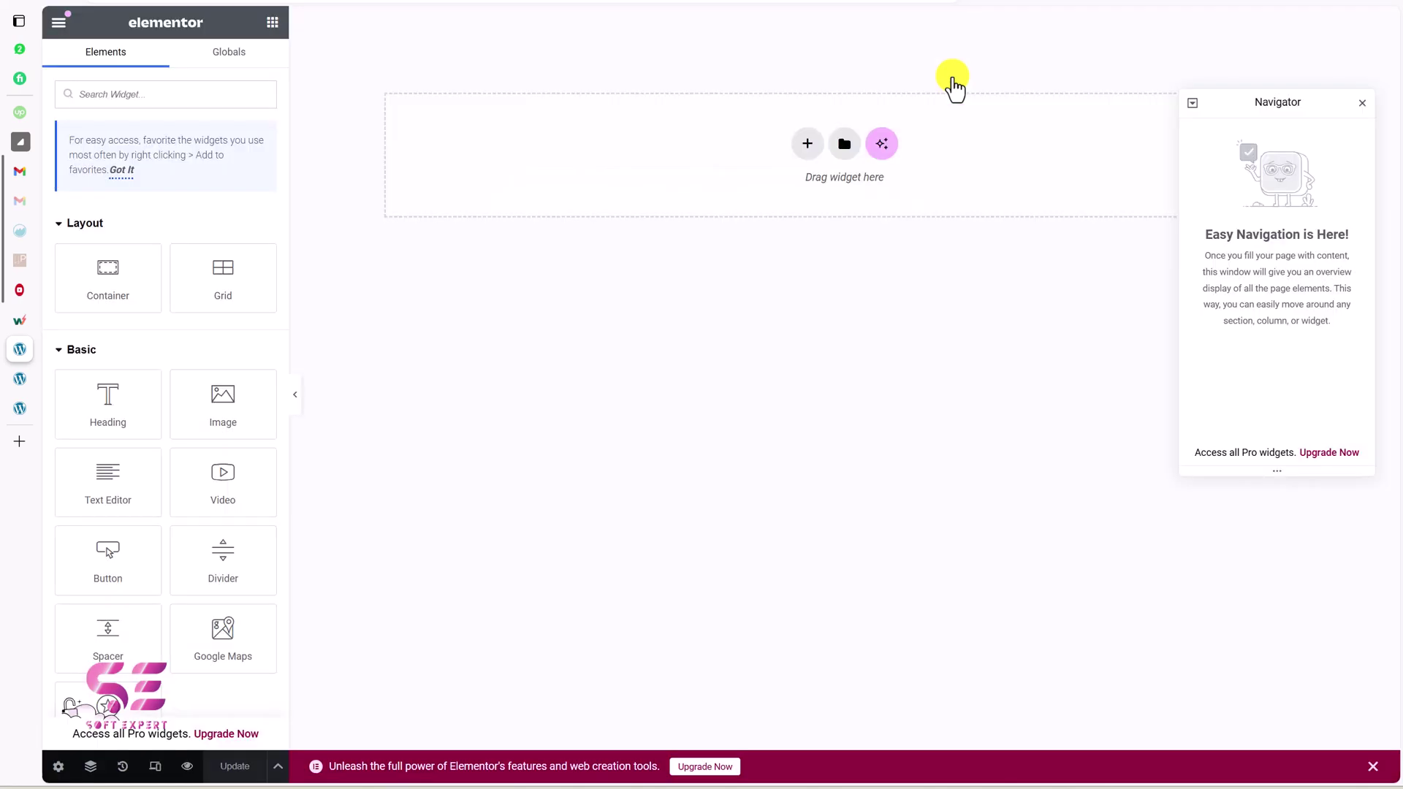
{"action": "left_click", "coordinate": [1364, 103]}
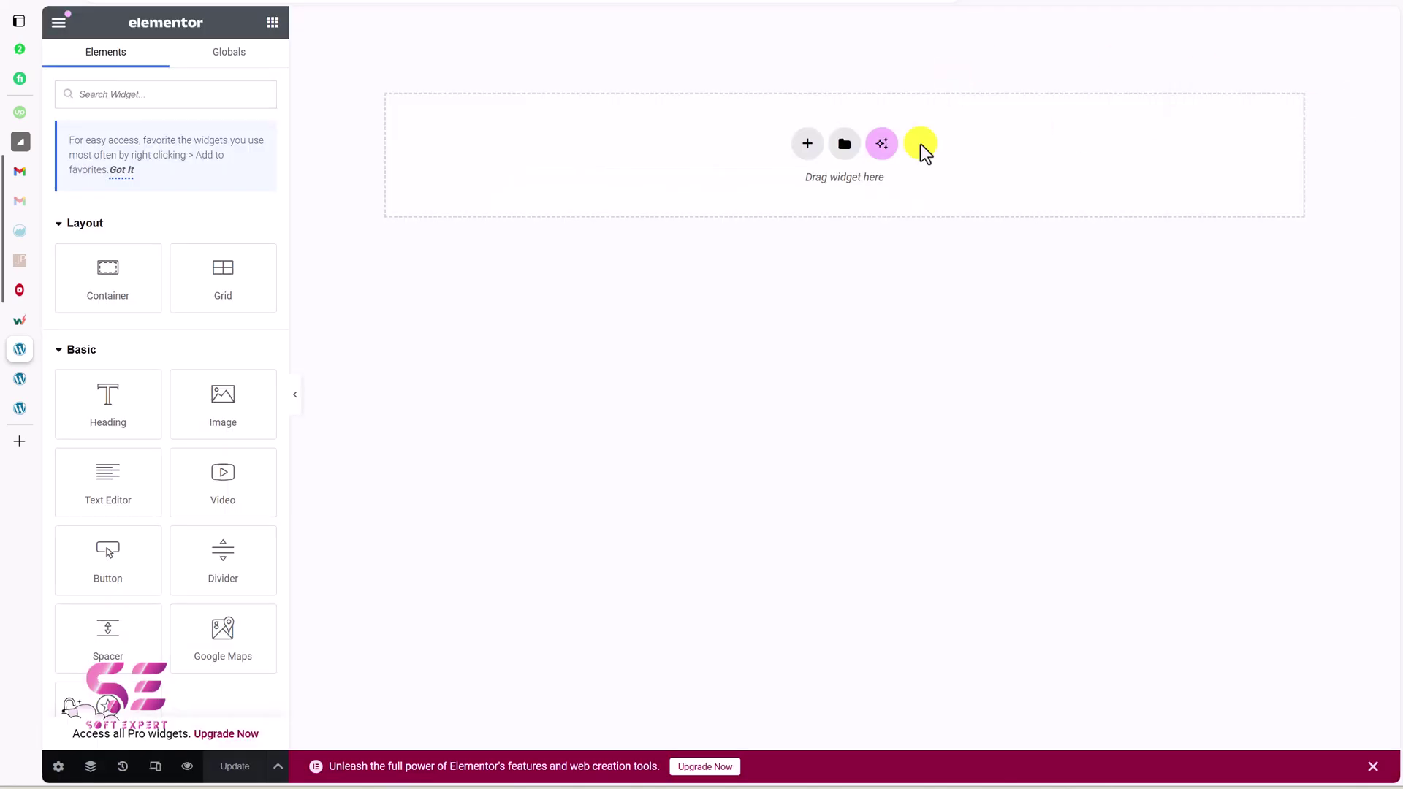
{"action": "left_click", "coordinate": [804, 146]}
{"action": "left_click", "coordinate": [795, 193]}
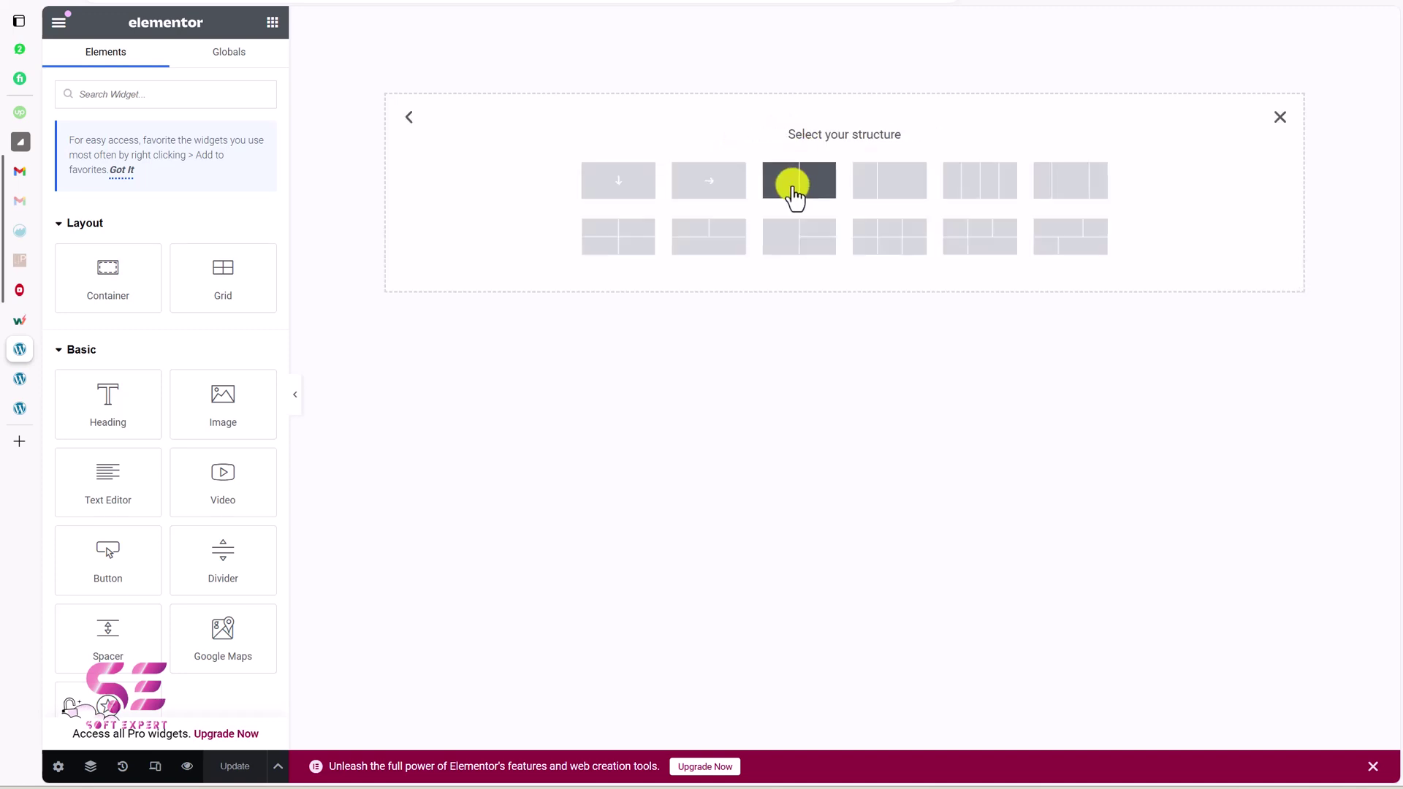
{"action": "left_click", "coordinate": [1057, 181]}
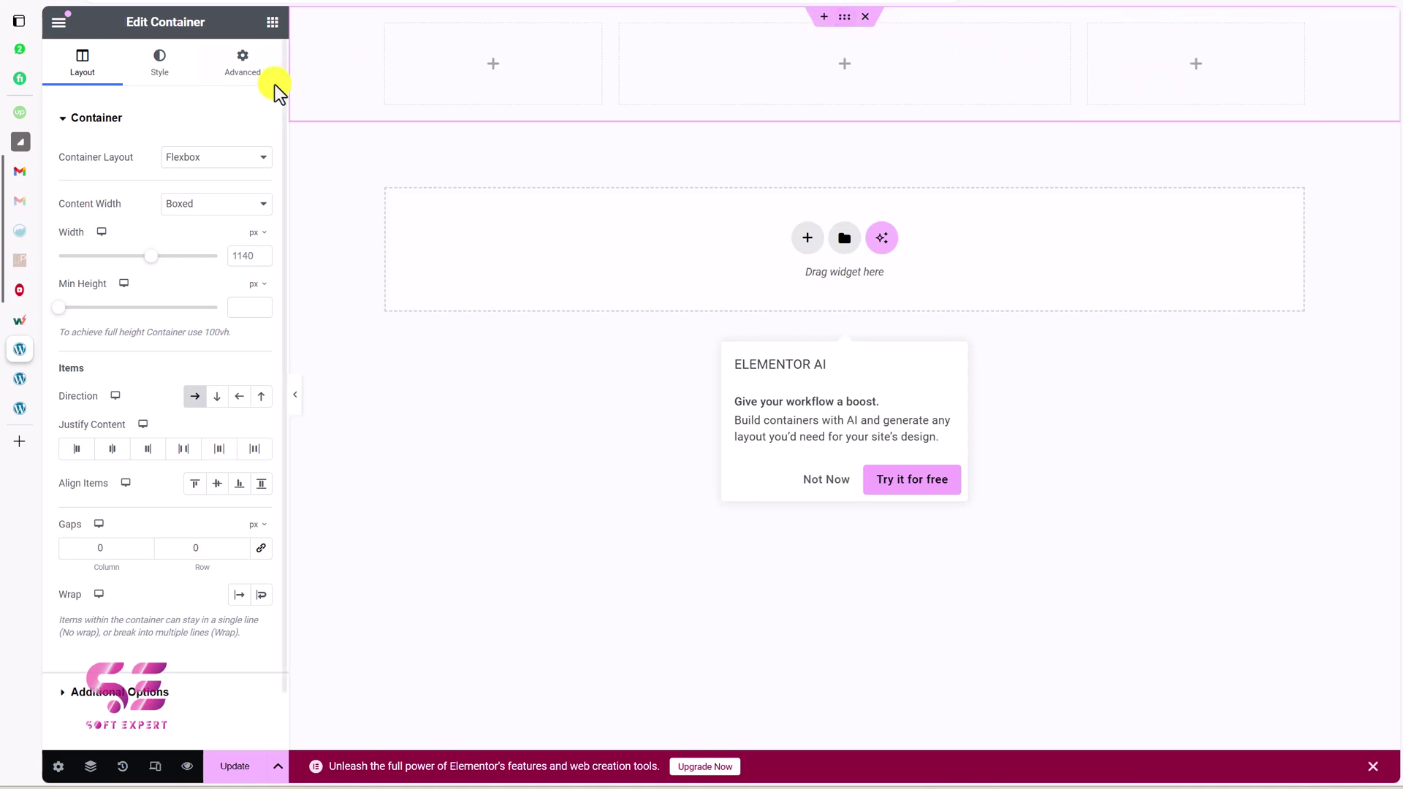
- Give the container a classic background using Theme Palette Color 1
{"action": "left_click", "coordinate": [152, 77]}
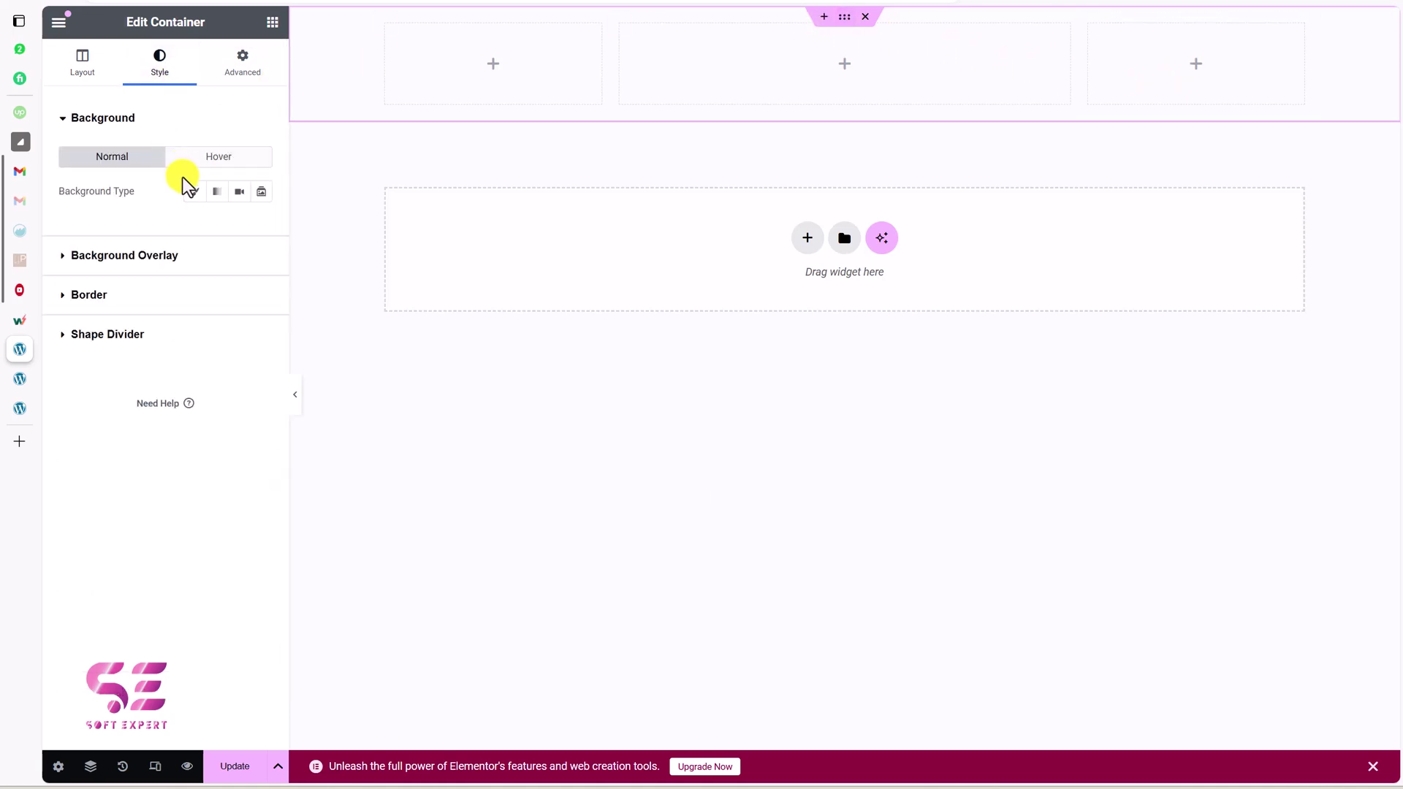
{"action": "left_click", "coordinate": [195, 192]}
{"action": "left_click", "coordinate": [240, 225]}
{"action": "scroll", "coordinate": [119, 437], "scroll_direction": "up", "scroll_amount": 3}
{"action": "left_click", "coordinate": [122, 377]}
- Place a Site Logo in the first column at Medium 300 x 300, centered, with Default link
{"action": "left_click", "coordinate": [305, 45]}
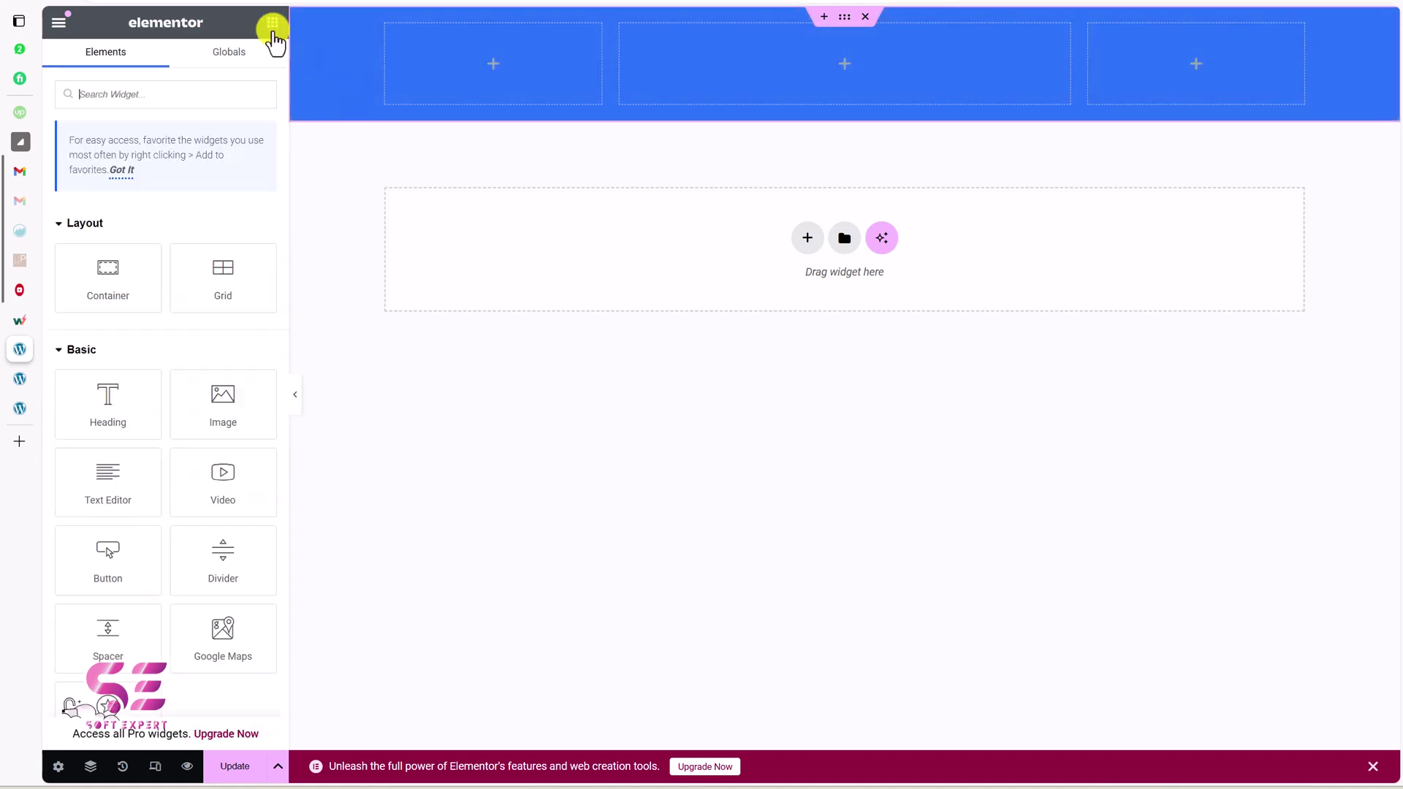
{"action": "type", "text": "log"}
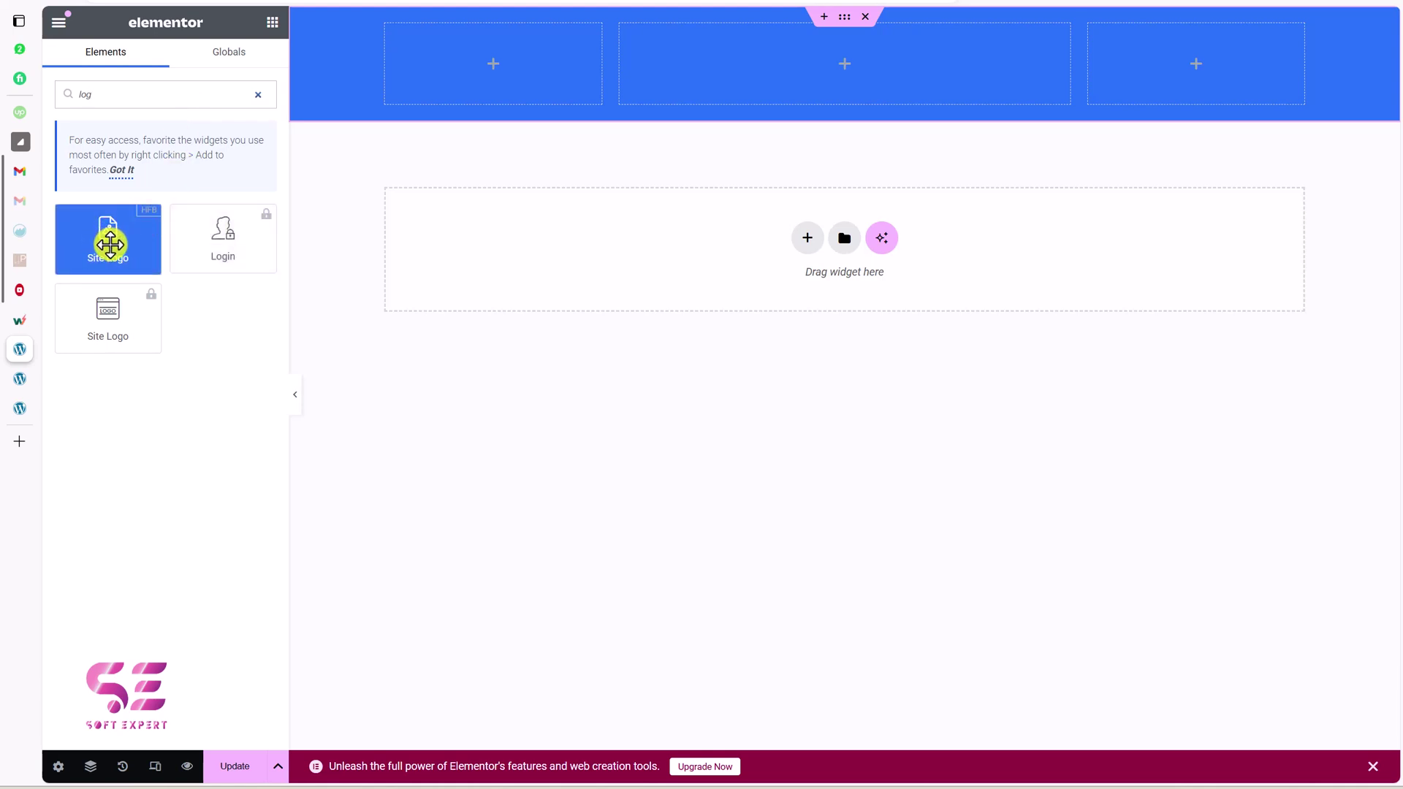
{"action": "left_click_drag", "start_coordinate": [110, 245], "coordinate": [420, 77]}
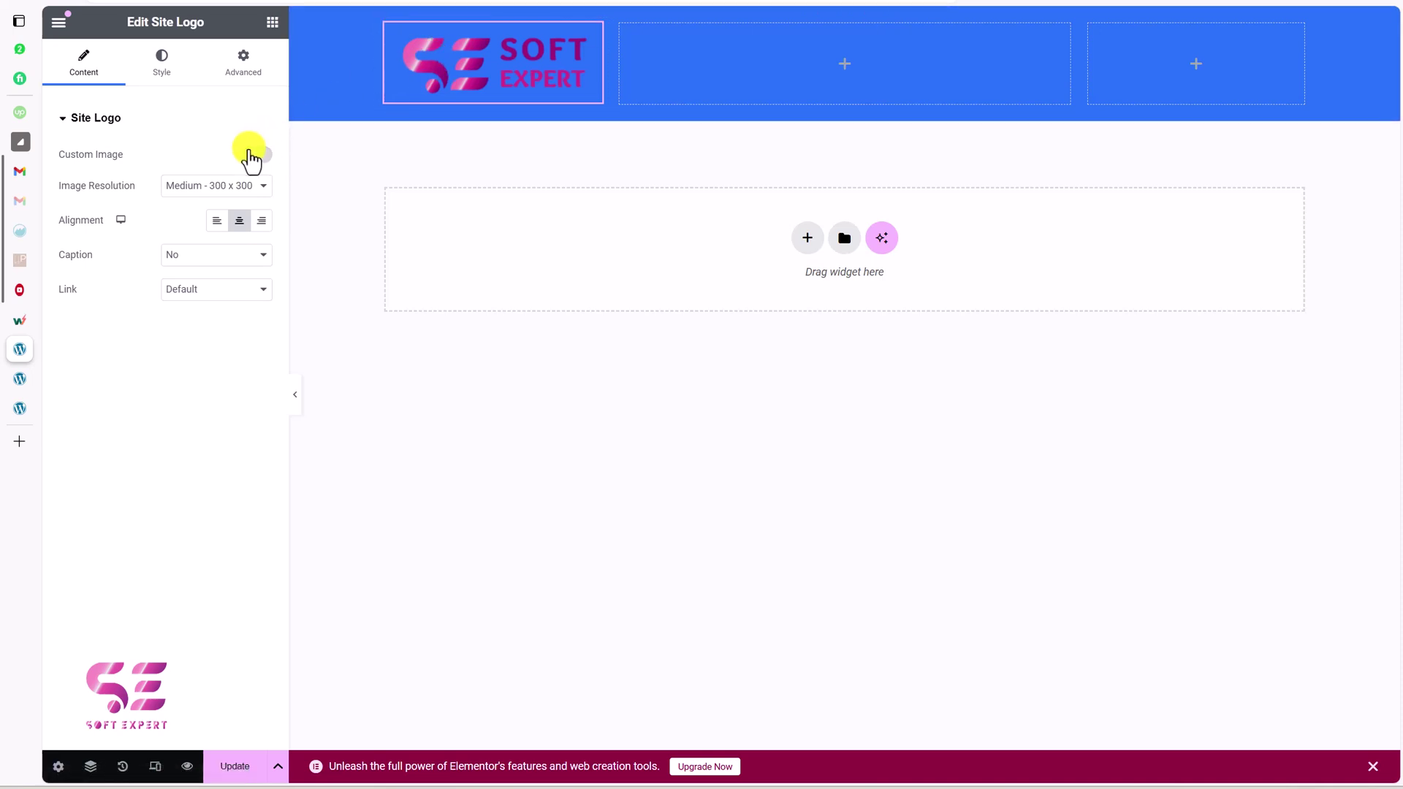
{"action": "left_click", "coordinate": [185, 188]}
{"action": "left_click", "coordinate": [185, 188]}
{"action": "left_click", "coordinate": [237, 218]}
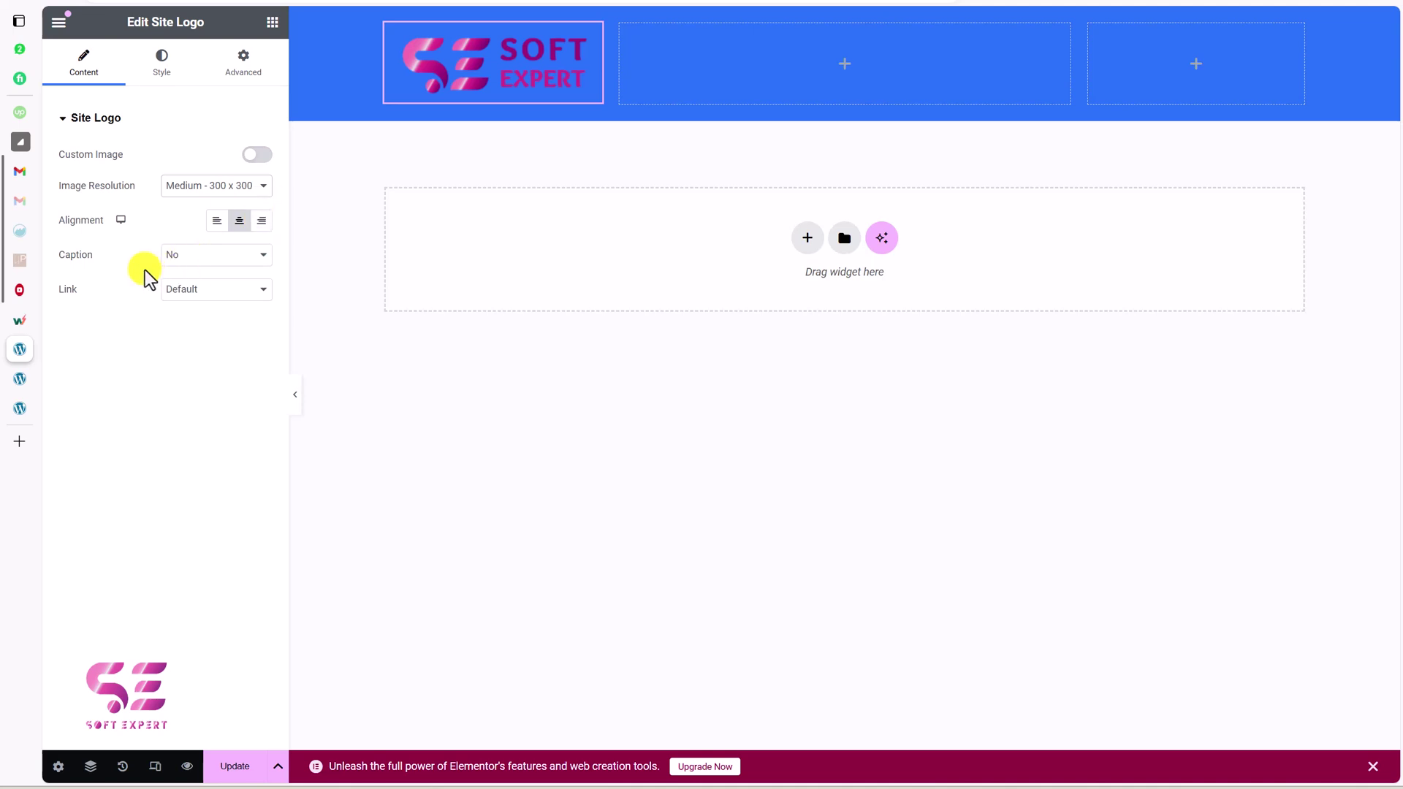
{"action": "left_click", "coordinate": [188, 291]}
{"action": "left_click", "coordinate": [188, 292]}
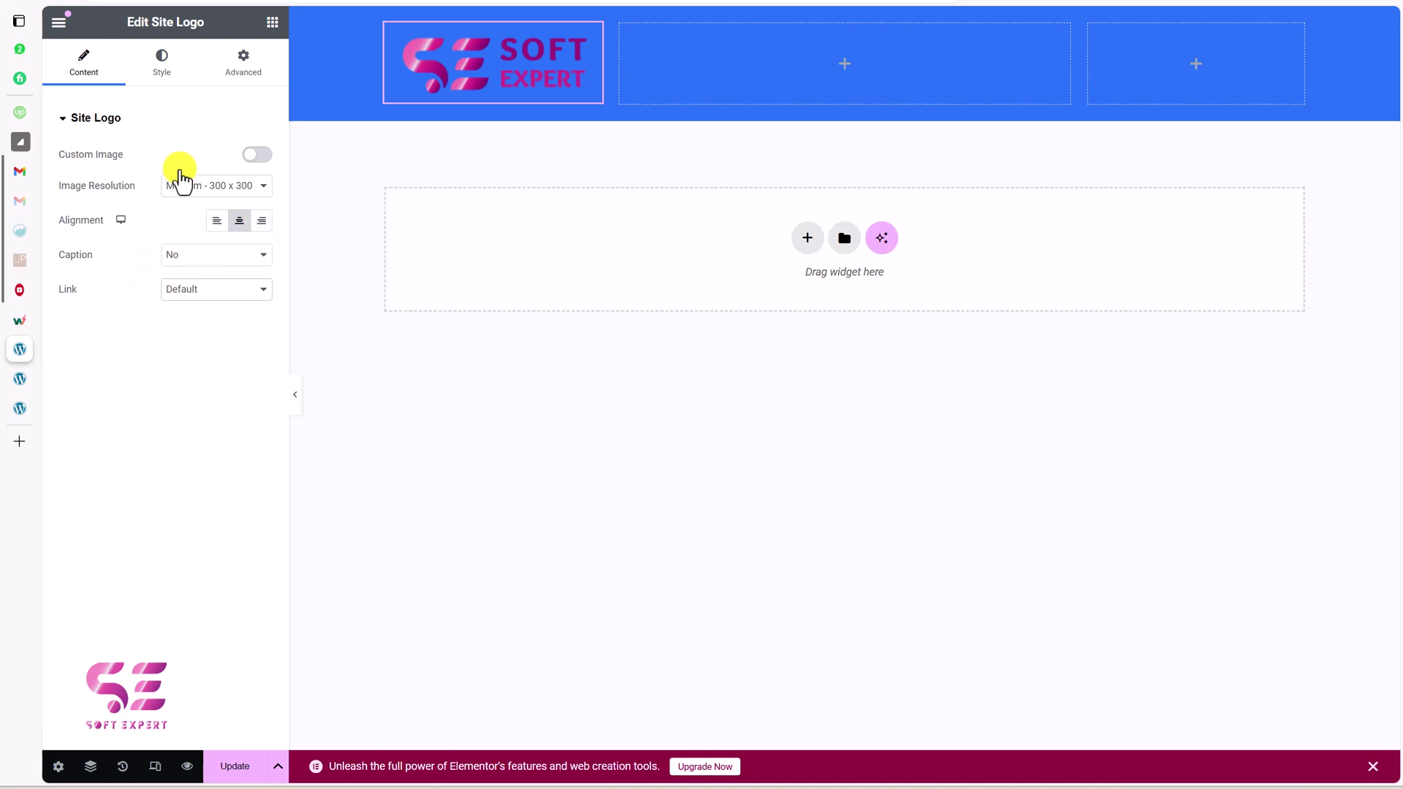
- Try logo widths of 8% and about 14%, then clear the width for full size
{"action": "left_click", "coordinate": [160, 77]}
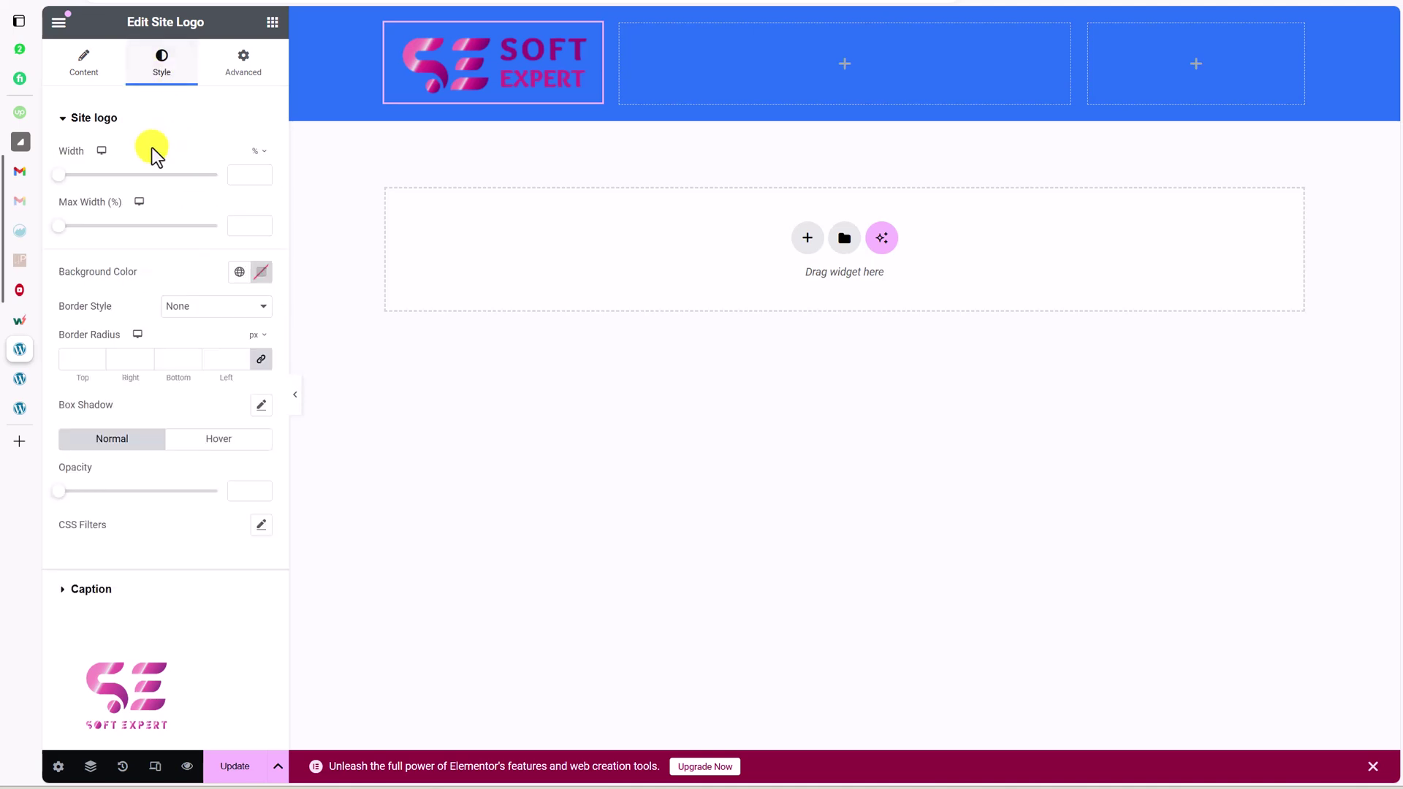
{"action": "left_click", "coordinate": [70, 174]}
{"action": "mouse_move", "coordinate": [71, 174]}
{"action": "left_mouse_down"}
{"action": "mouse_move", "coordinate": [95, 175]}
{"action": "mouse_move", "coordinate": [80, 175]}
{"action": "left_mouse_up"}
{"action": "double_click", "coordinate": [233, 173]}
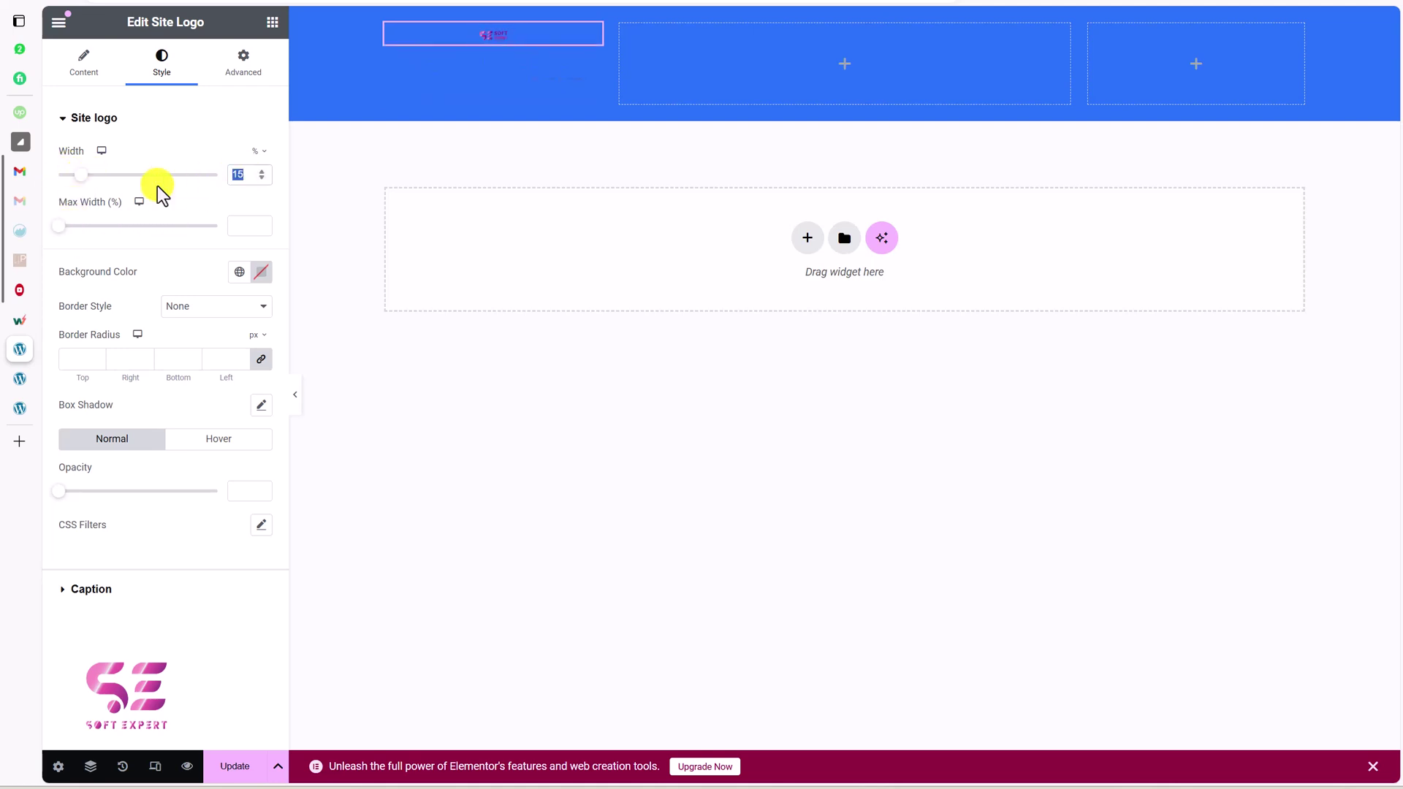
{"action": "key", "text": "BackSpace"}
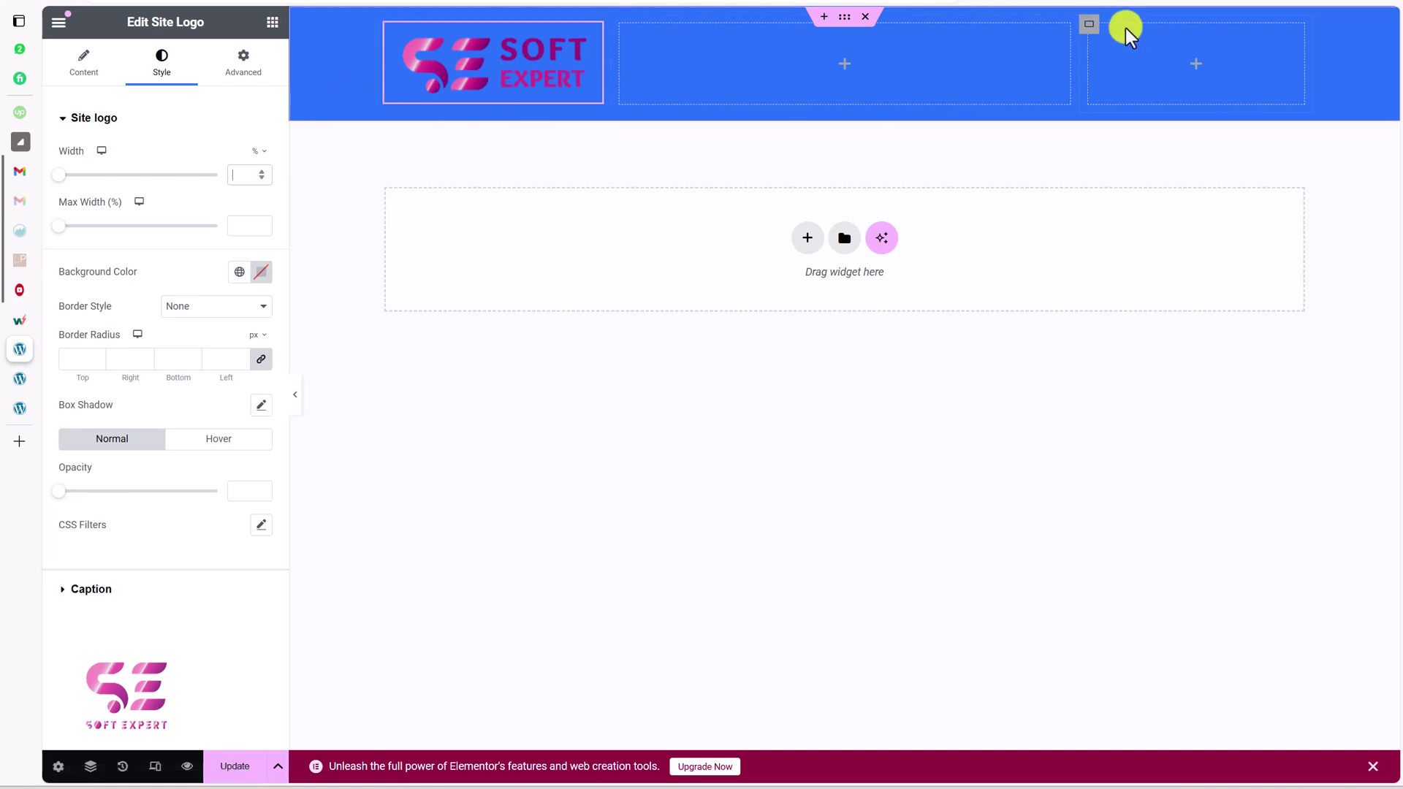
- Add an Image widget with SoftExpert-Logo-dark in the right column, linked to a Custom URL
{"action": "left_click", "coordinate": [272, 23]}
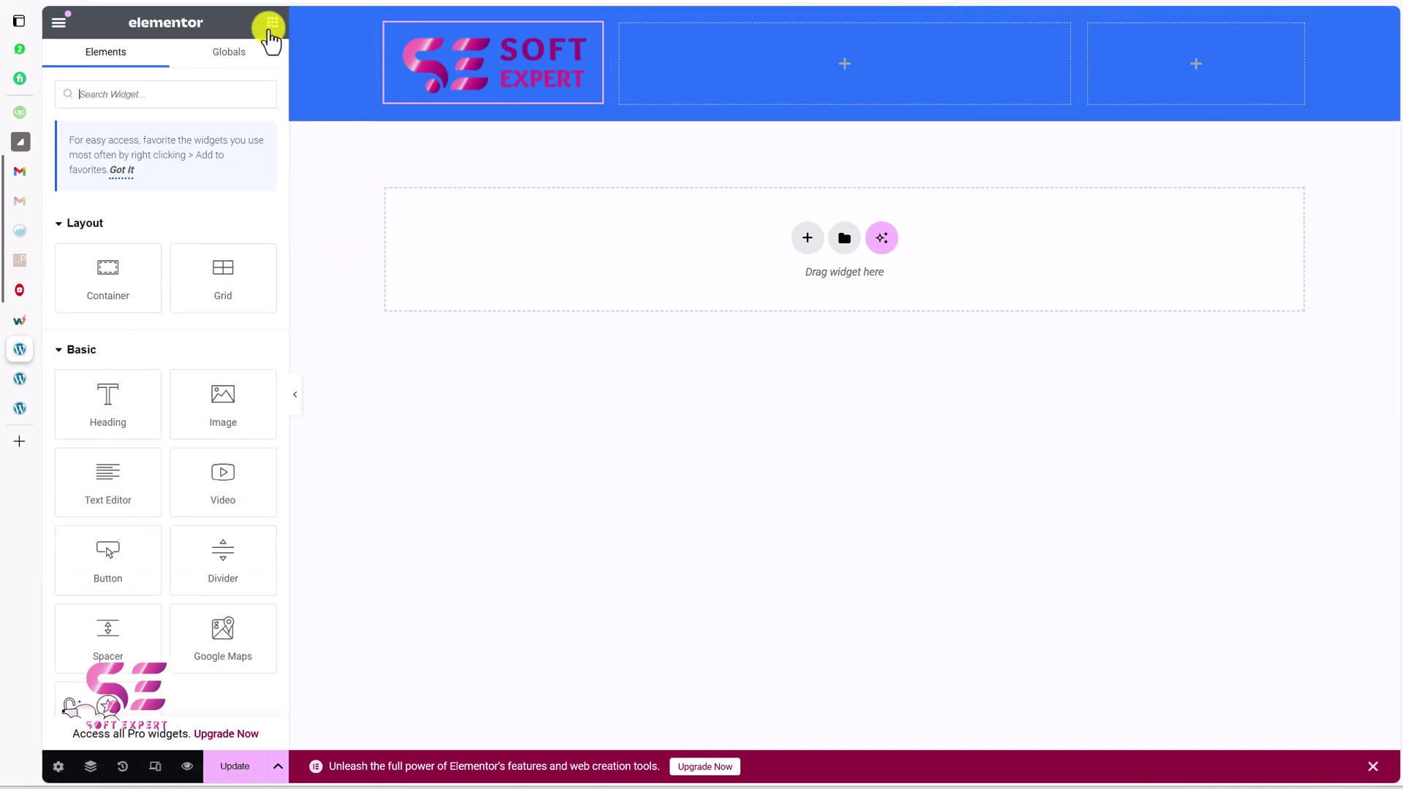
{"action": "left_click_drag", "start_coordinate": [195, 401], "coordinate": [1206, 95]}
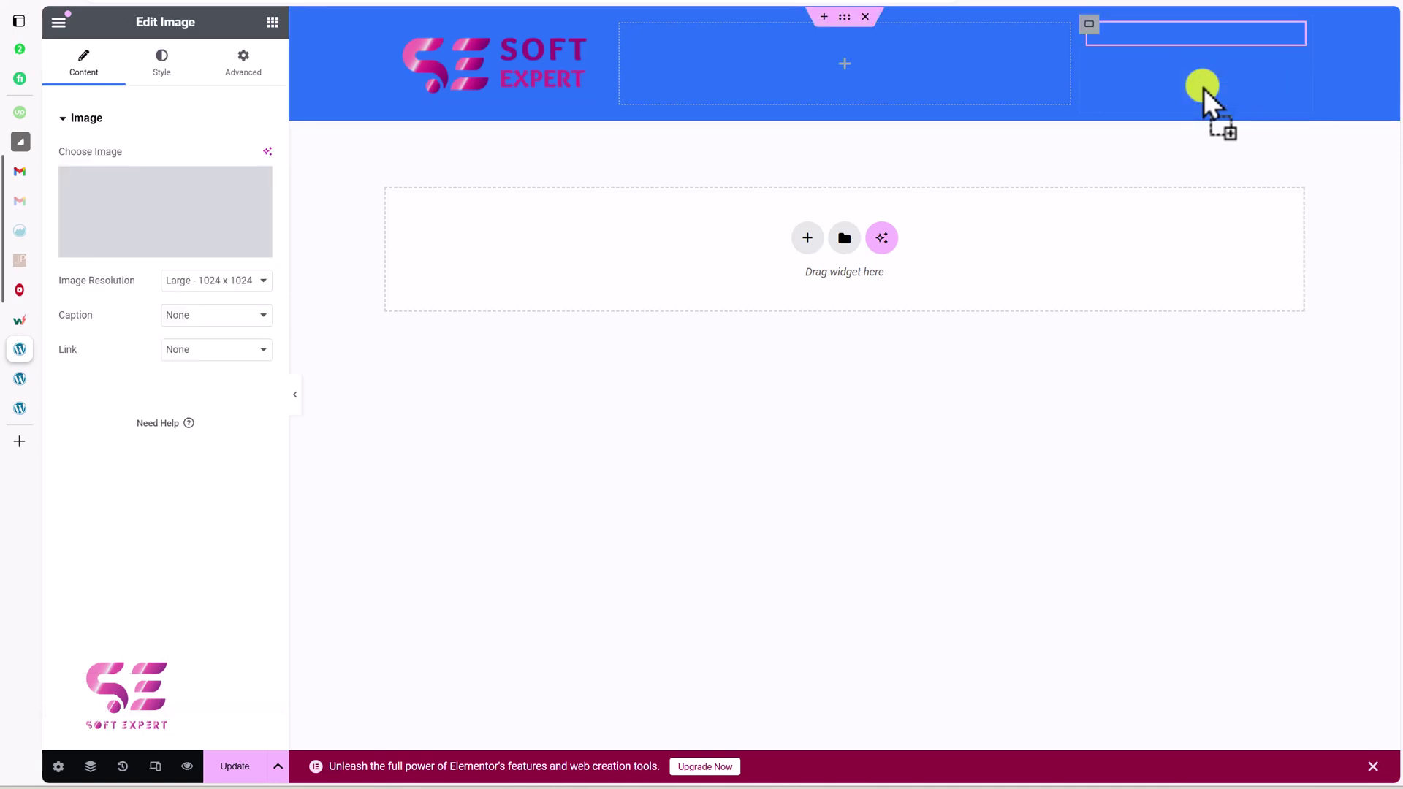
{"action": "left_click", "coordinate": [188, 205]}
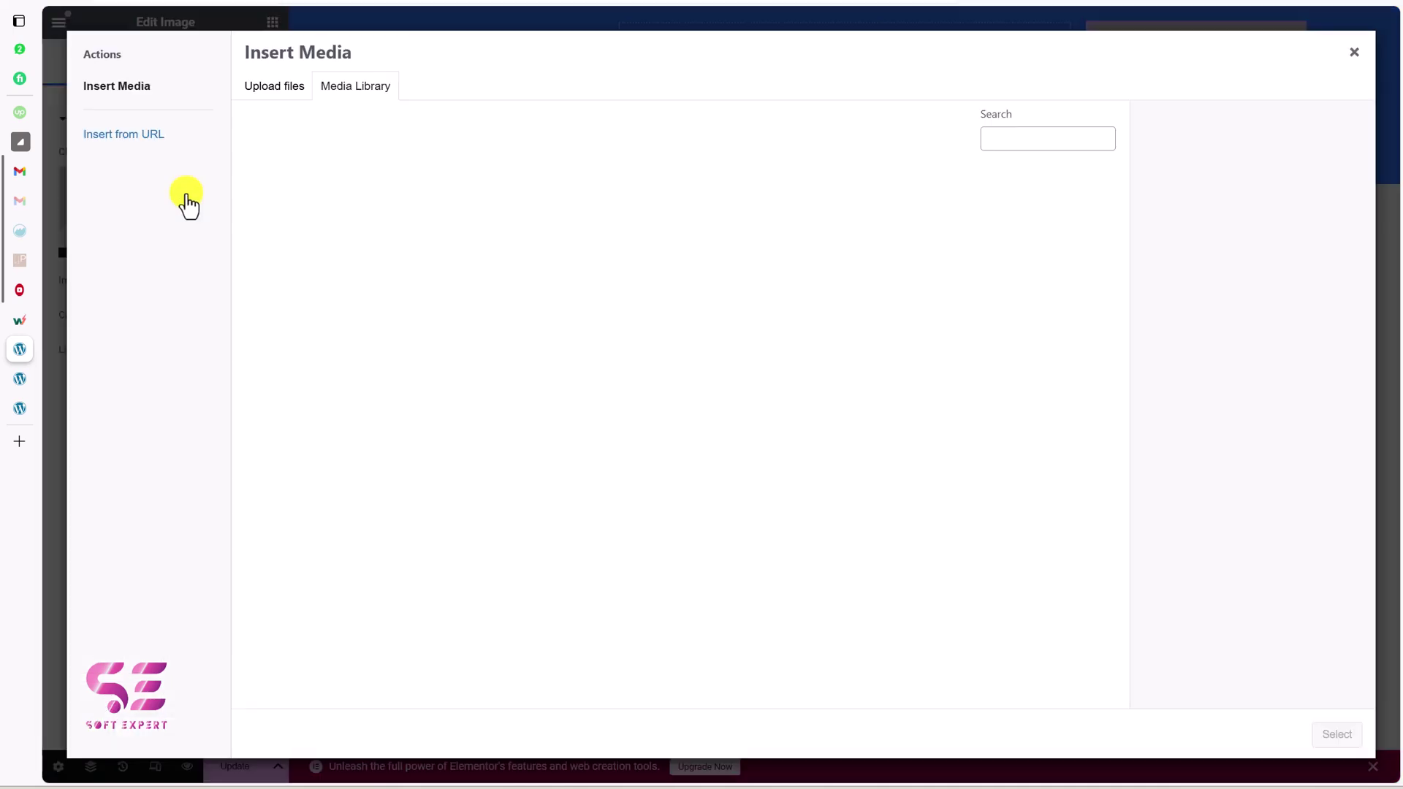
{"action": "left_click", "coordinate": [417, 238]}
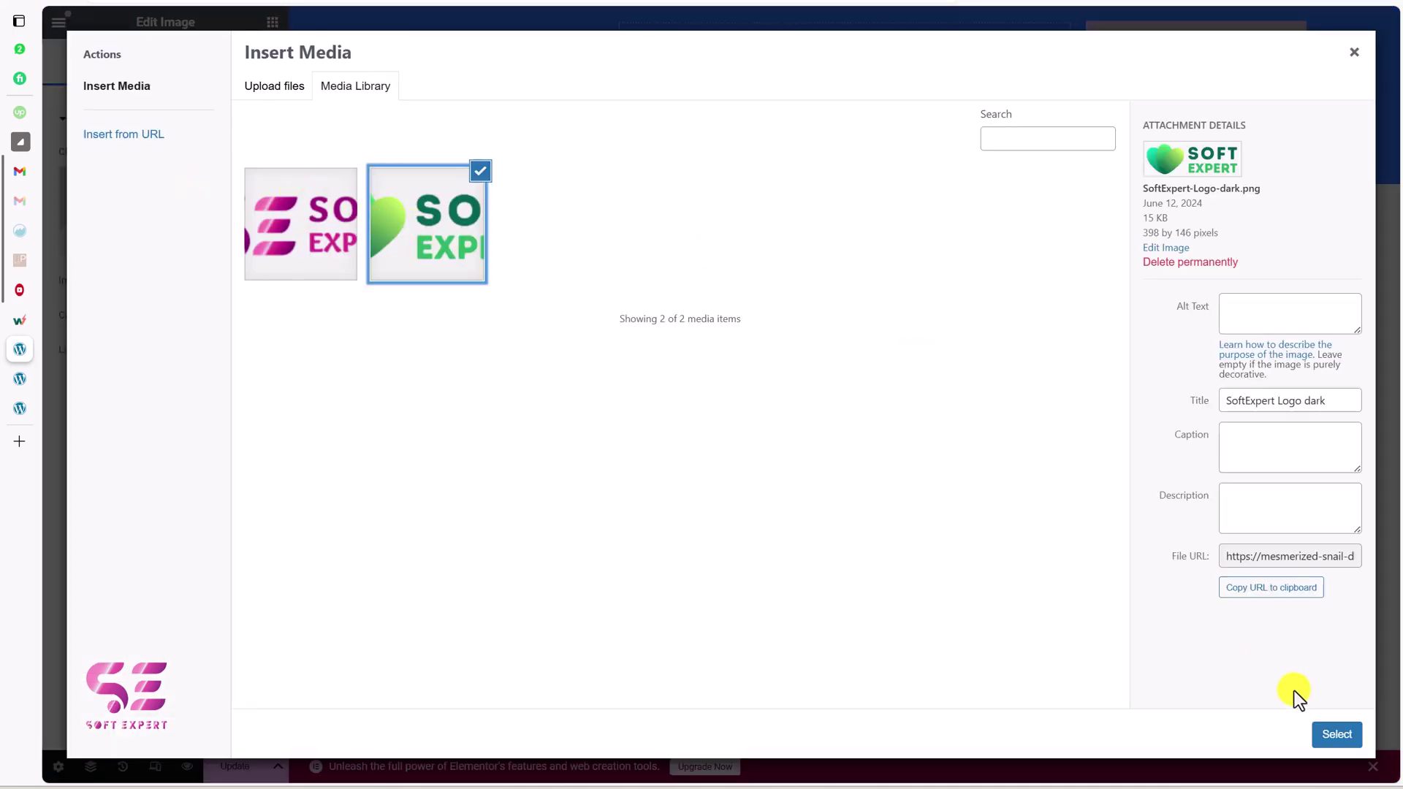
{"action": "left_click", "coordinate": [1341, 736]}
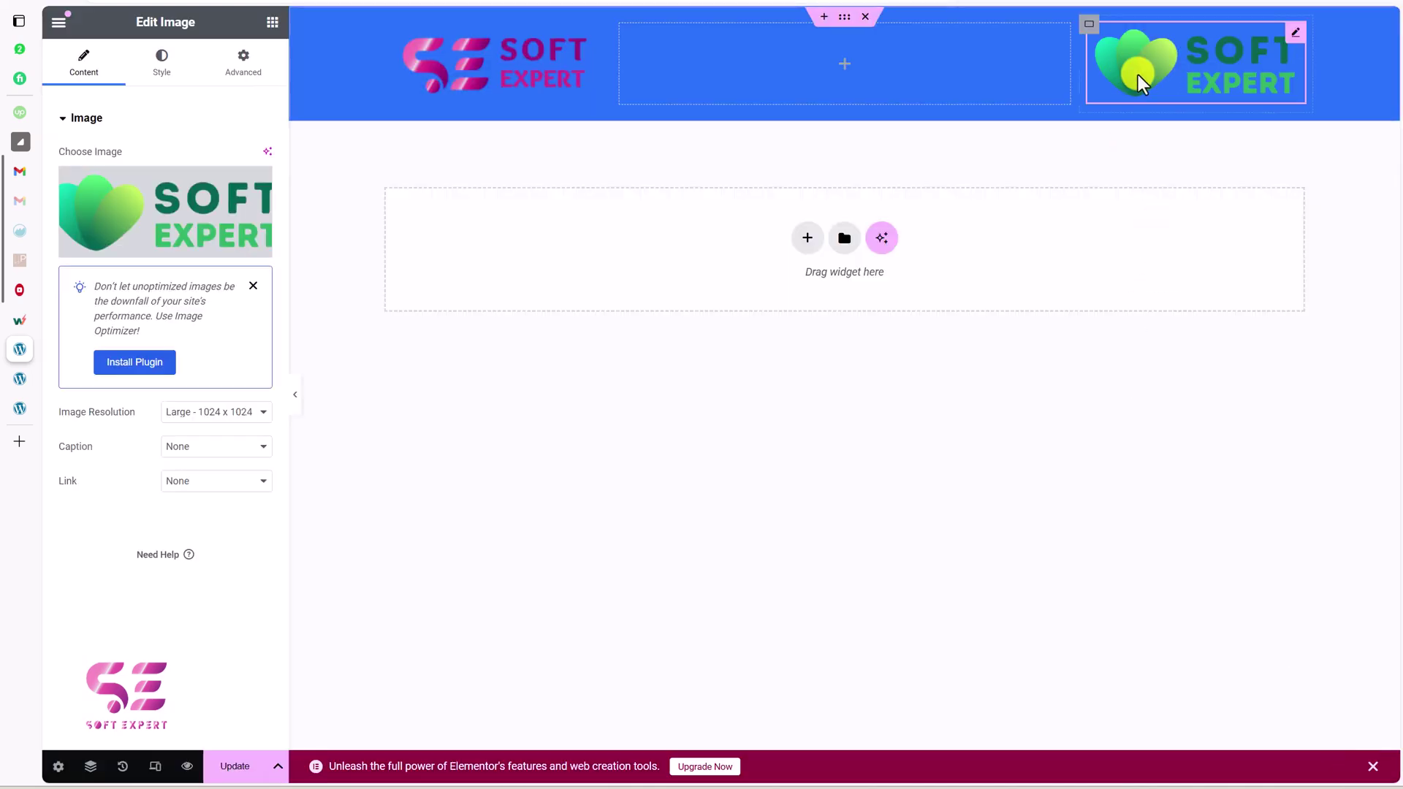
{"action": "left_click", "coordinate": [180, 487]}
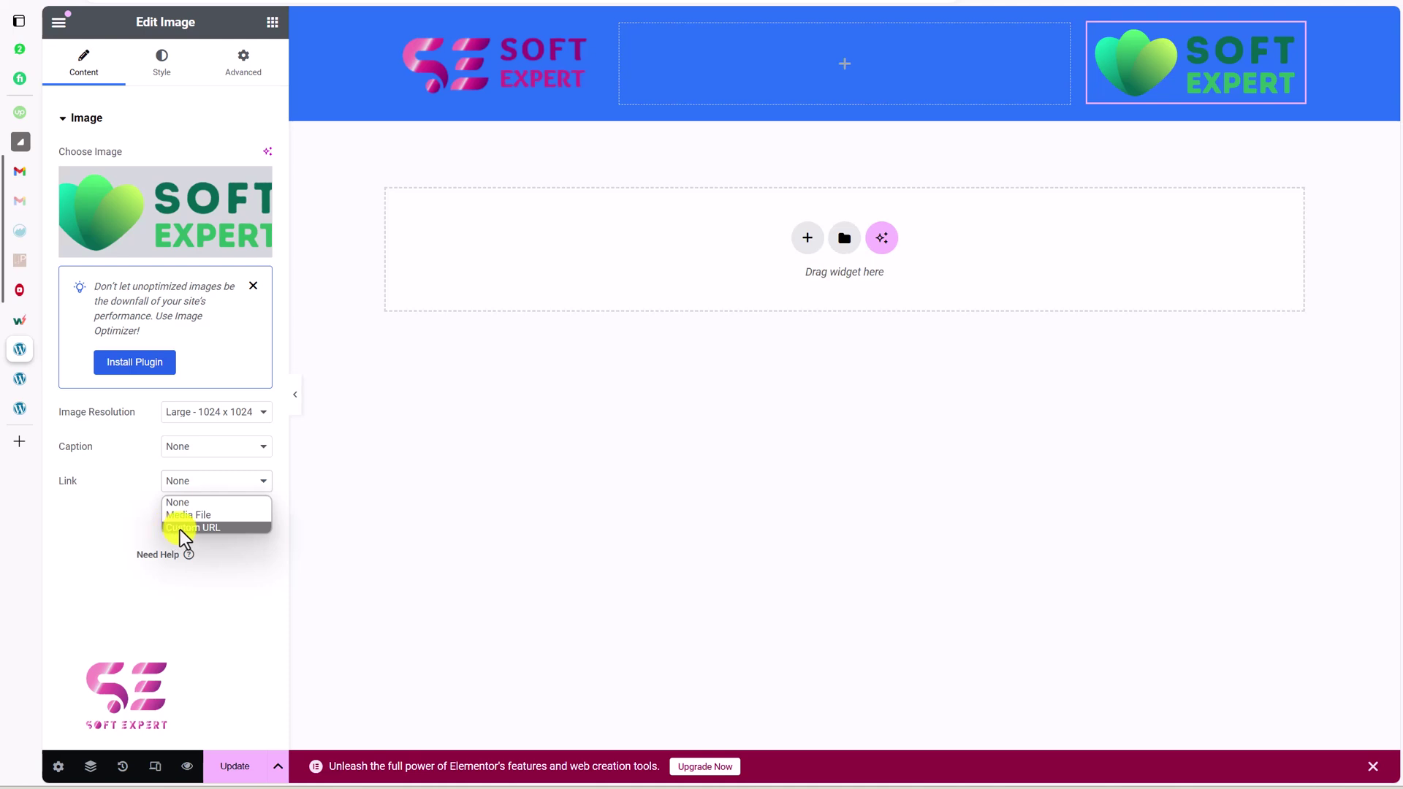
{"action": "left_click", "coordinate": [180, 527]}
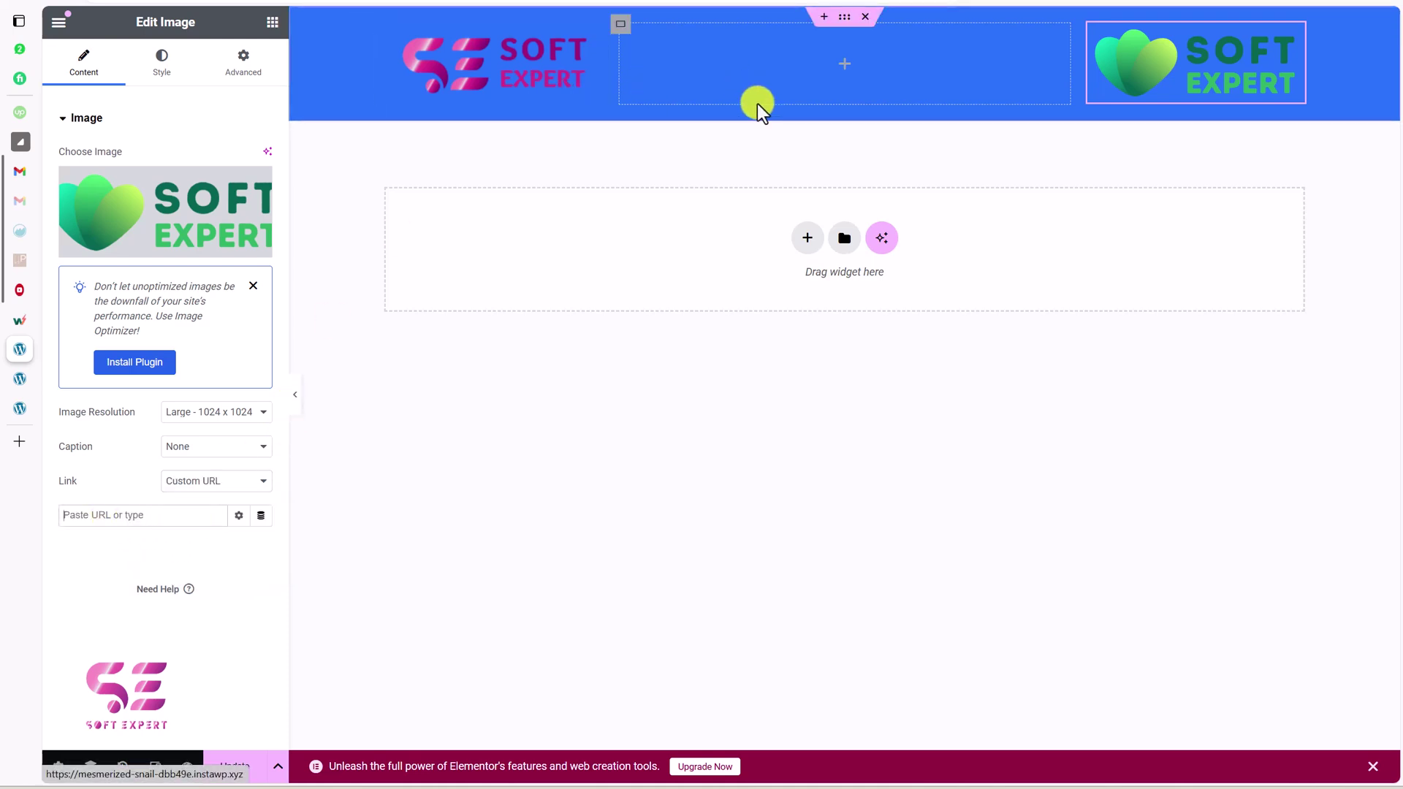
{"action": "left_click", "coordinate": [846, 28]}
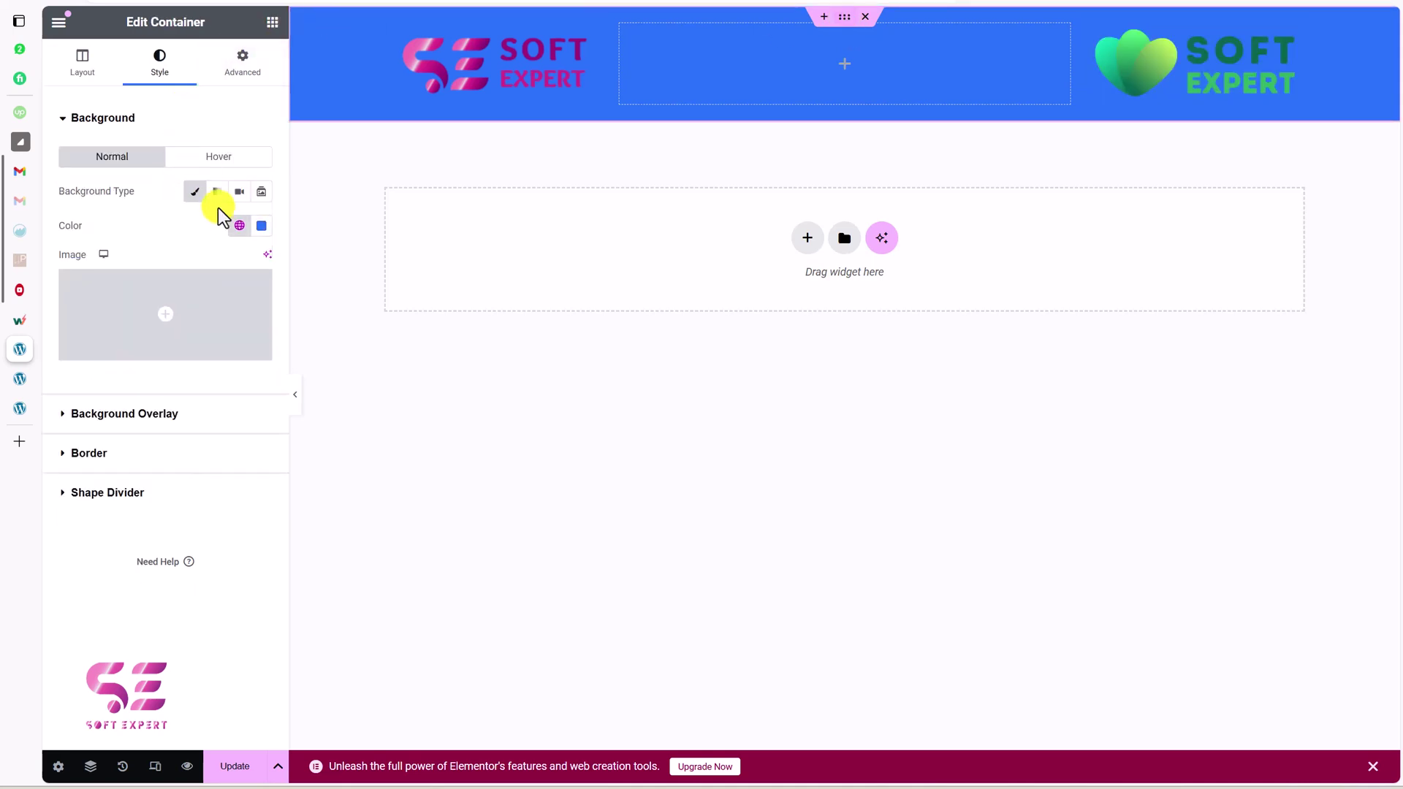
- Change the header background to light grey #E9E9E9 and set padding to 0 on all sides
{"action": "left_click", "coordinate": [258, 233]}
{"action": "left_click_drag", "start_coordinate": [194, 351], "coordinate": [162, 308]}
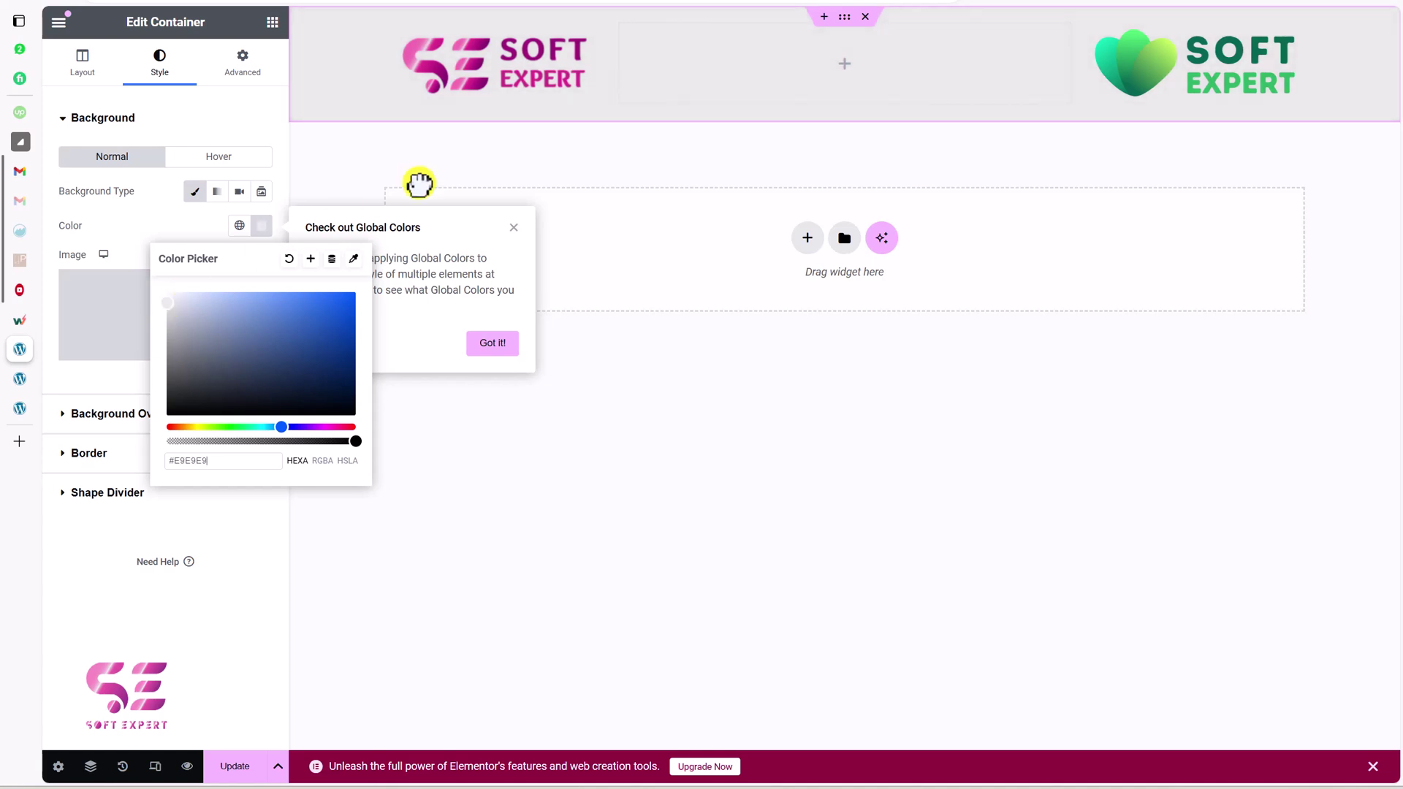
{"action": "left_click", "coordinate": [381, 201]}
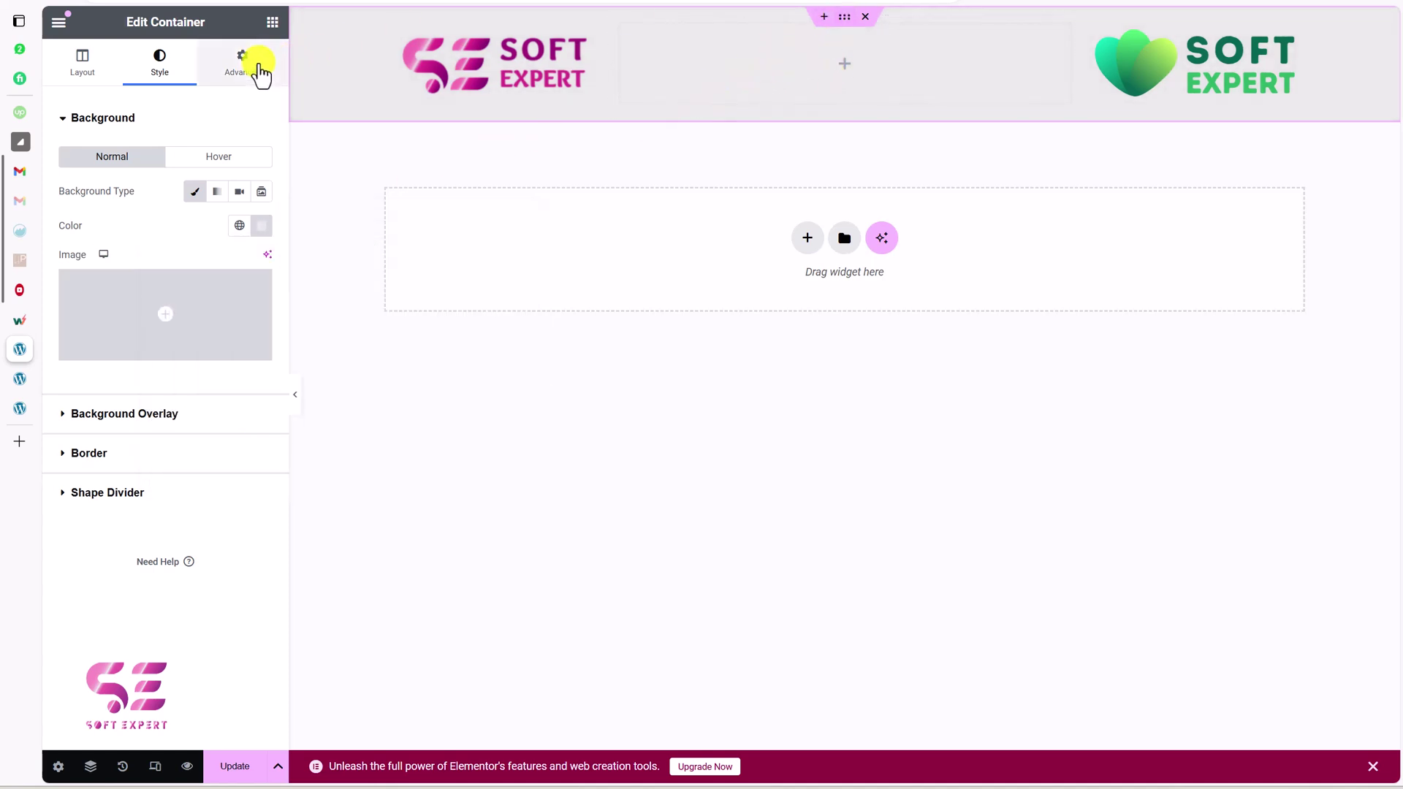
{"action": "left_click", "coordinate": [253, 72]}
{"action": "left_click", "coordinate": [219, 242]}
{"action": "type", "text": "0"}
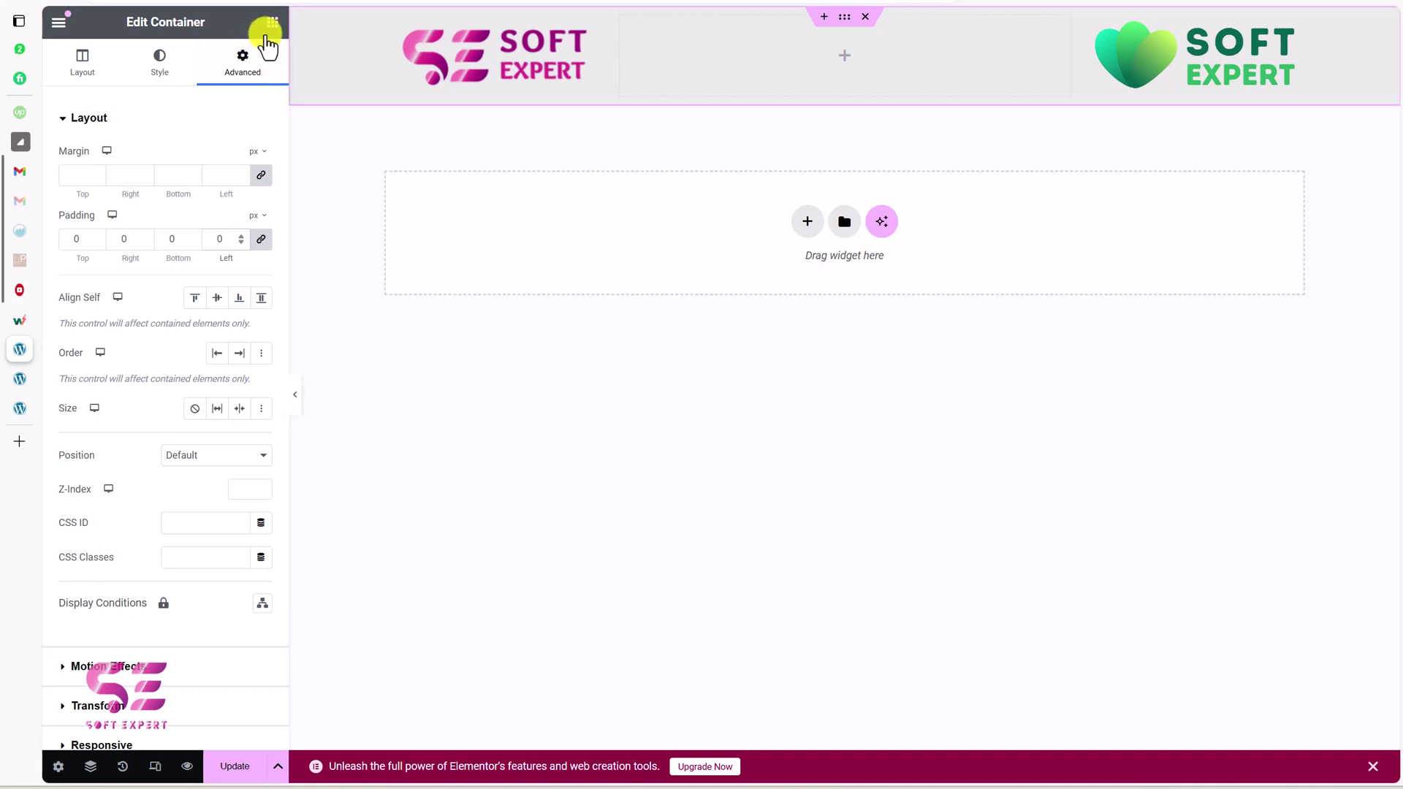
- Add a Navigation Menu widget to the middle column with Last Menu Item at Default, then Update
{"action": "left_click", "coordinate": [271, 23]}
{"action": "type", "text": "men"}
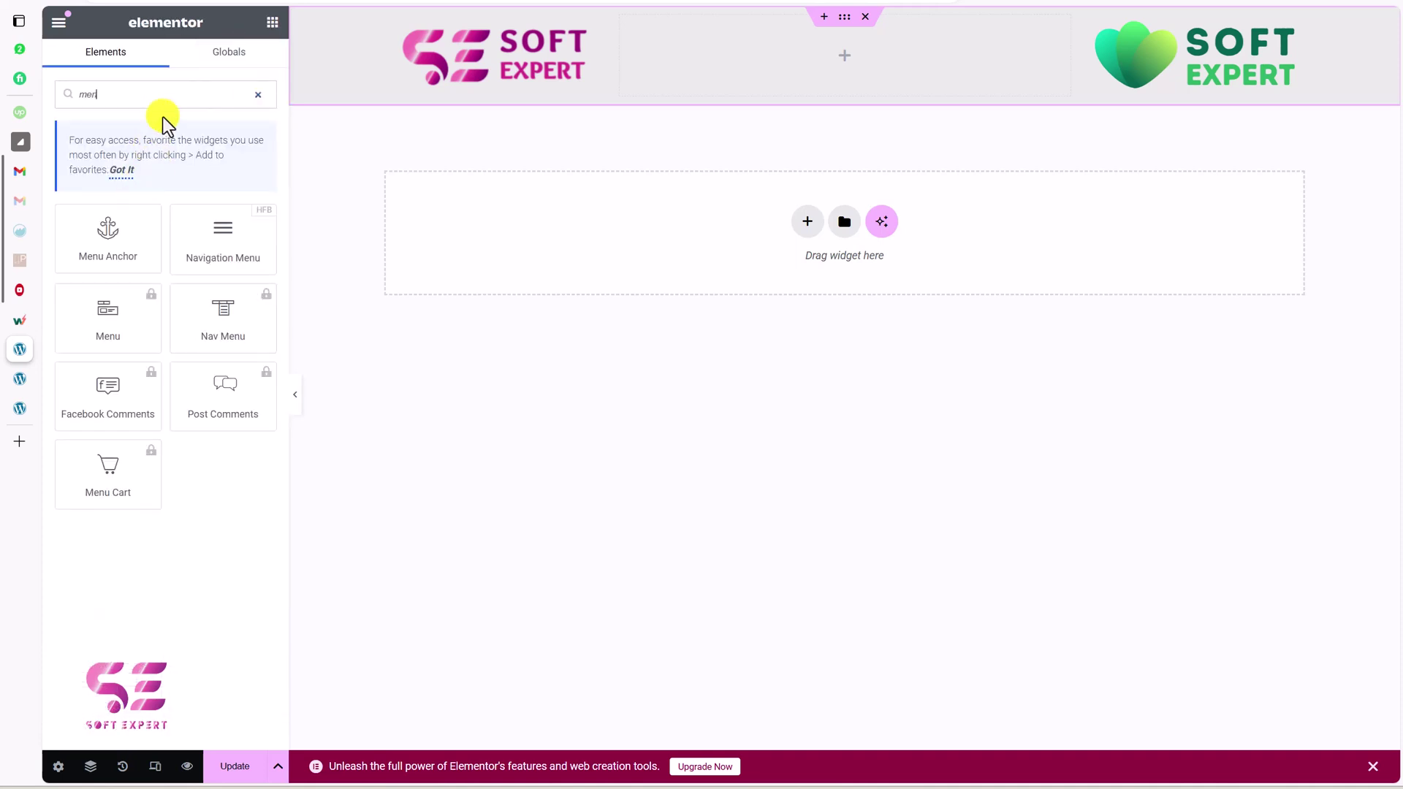
{"action": "left_click_drag", "start_coordinate": [231, 245], "coordinate": [688, 56]}
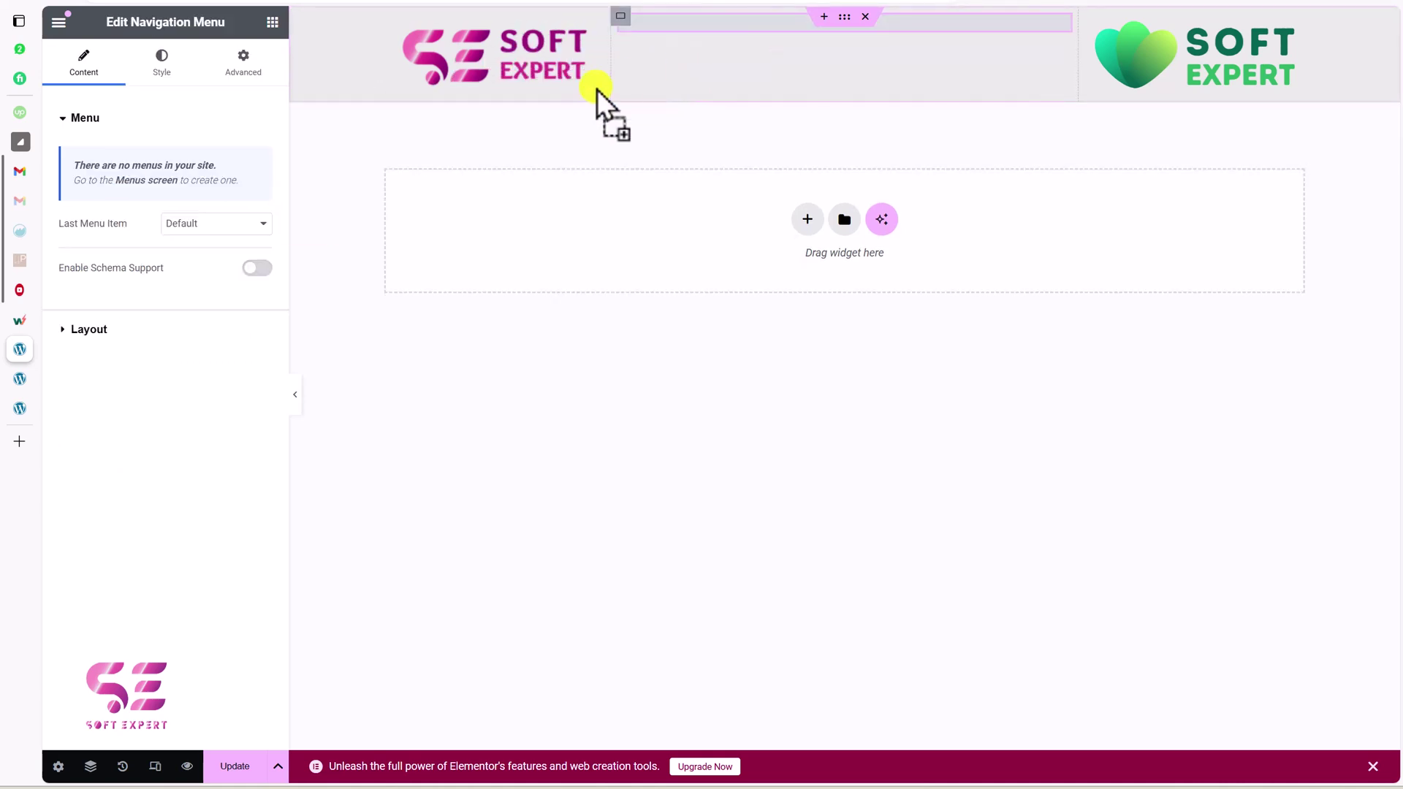
{"action": "left_click", "coordinate": [187, 227]}
{"action": "left_click", "coordinate": [192, 230]}
{"action": "left_click", "coordinate": [193, 233]}
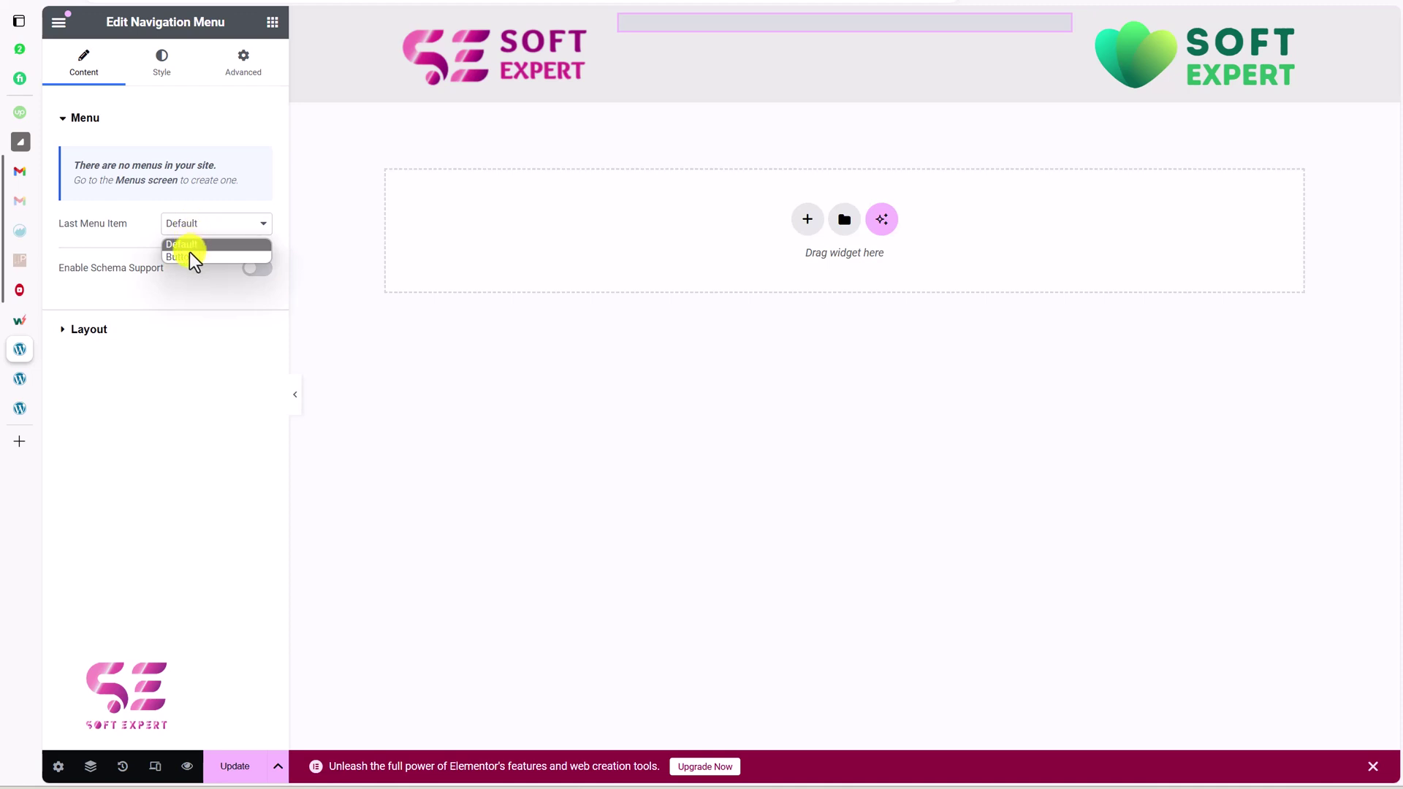
{"action": "left_click", "coordinate": [125, 187]}
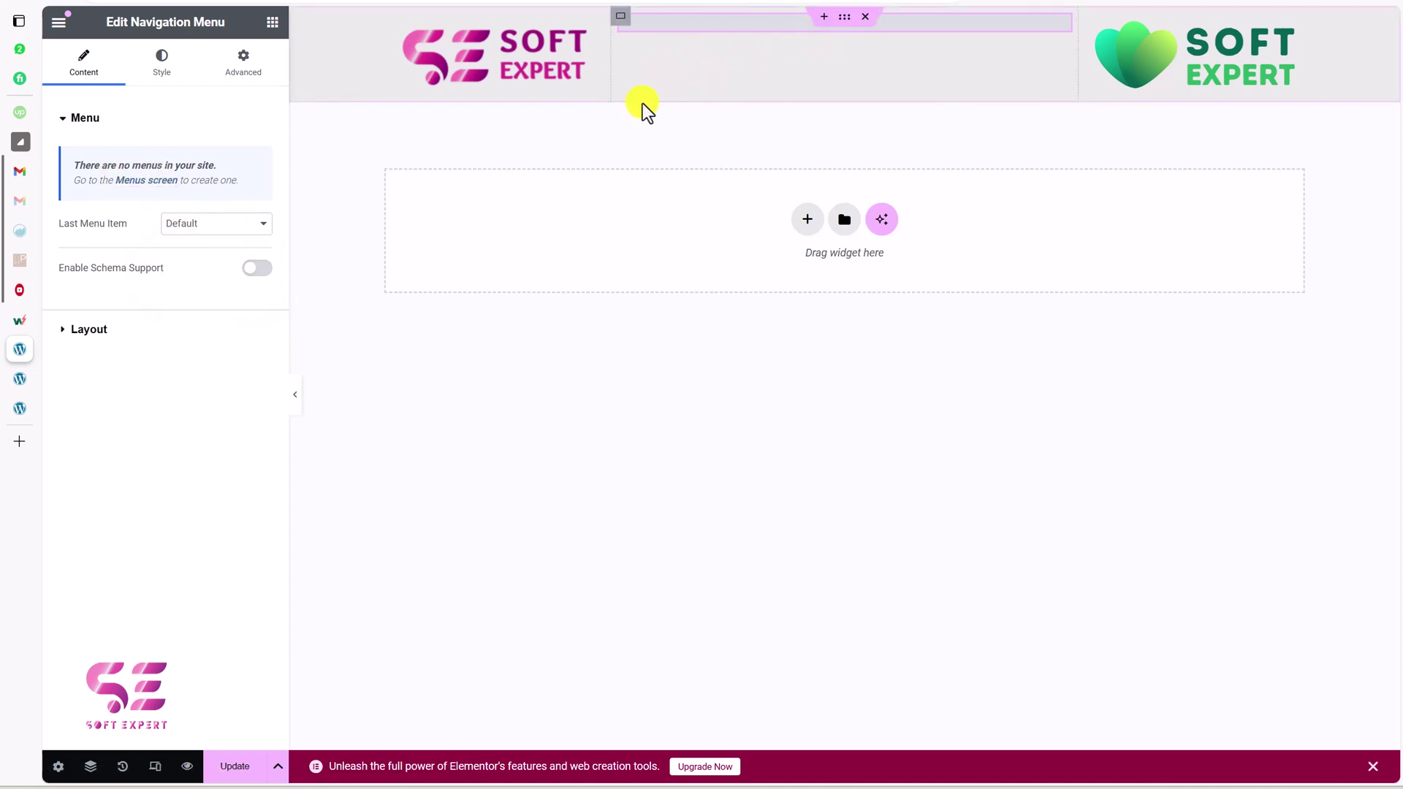
{"action": "left_click", "coordinate": [226, 767]}
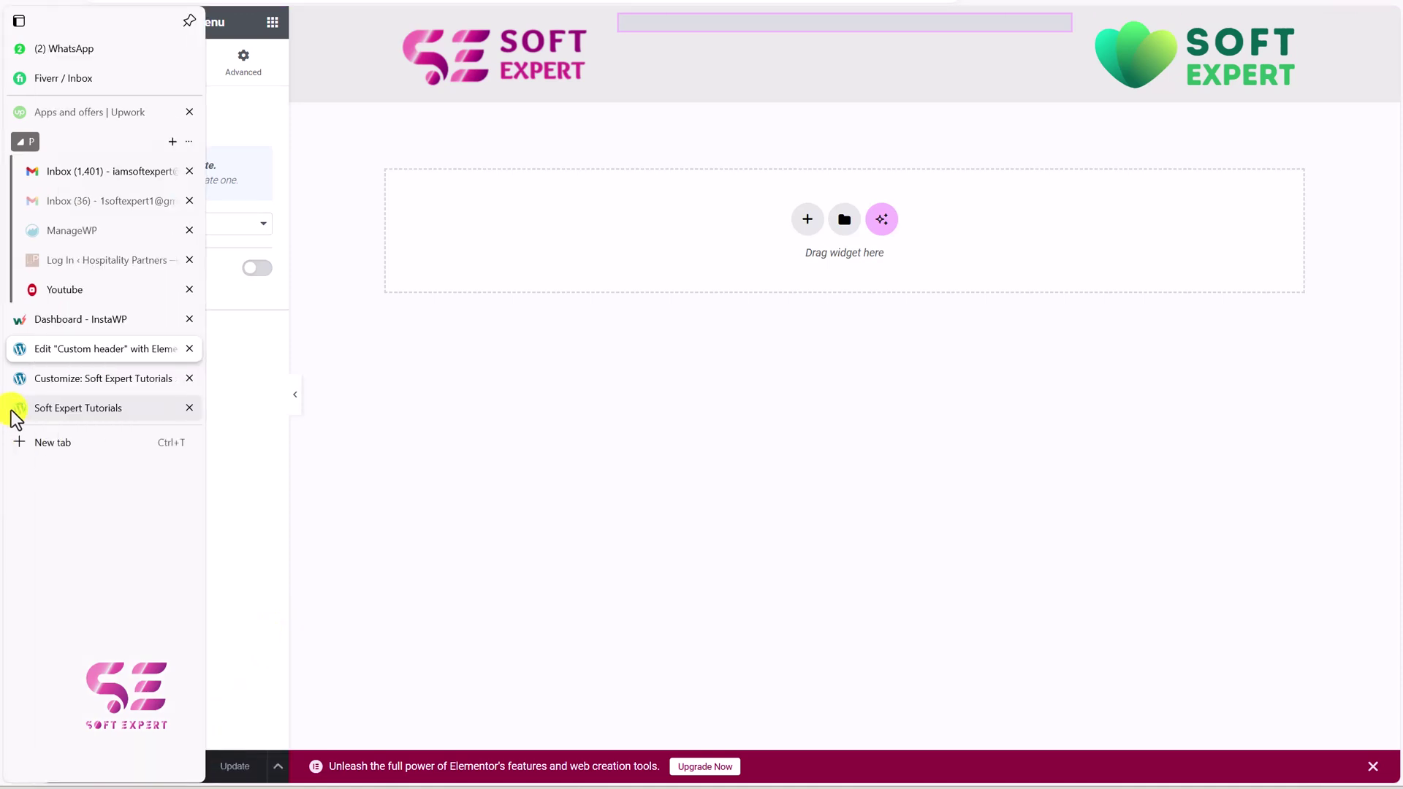
- Preview the grey two-logo header on the live site, then switch to the YouTube channel
{"action": "left_click", "coordinate": [11, 410]}
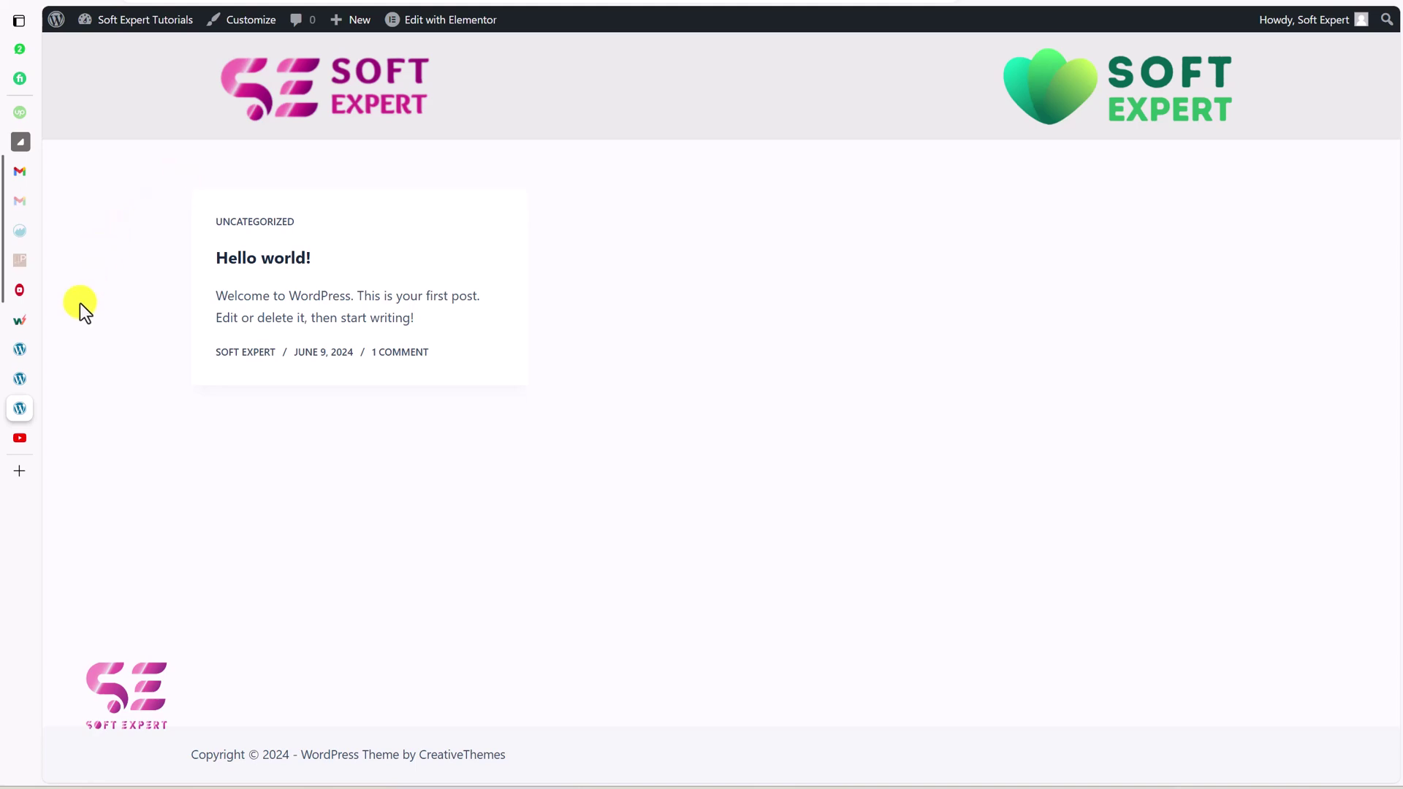
{"action": "left_click", "coordinate": [25, 432]}
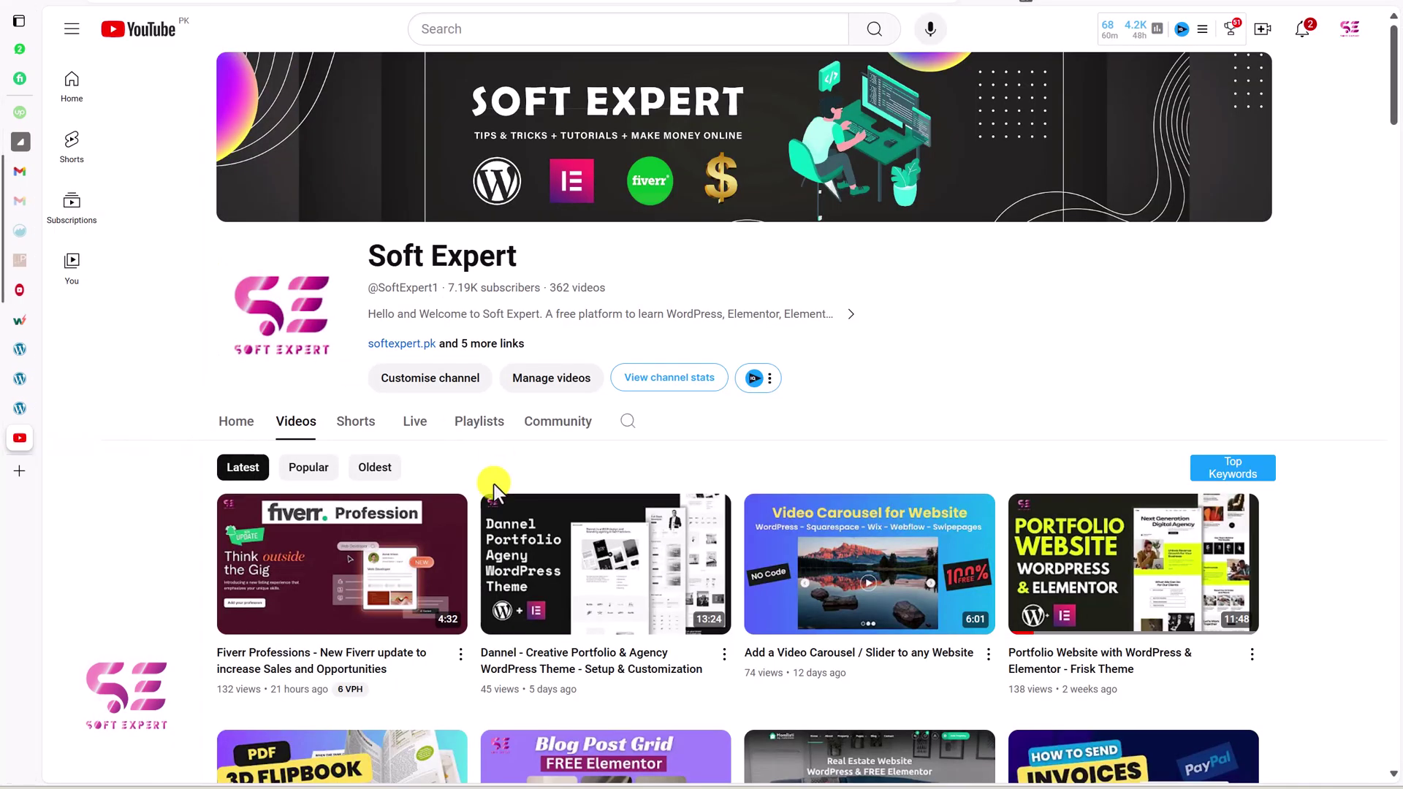
{"action": "scroll", "coordinate": [494, 483], "scroll_direction": "down", "scroll_amount": 3}
{"action": "scroll", "coordinate": [494, 484], "scroll_direction": "down", "scroll_amount": 15}
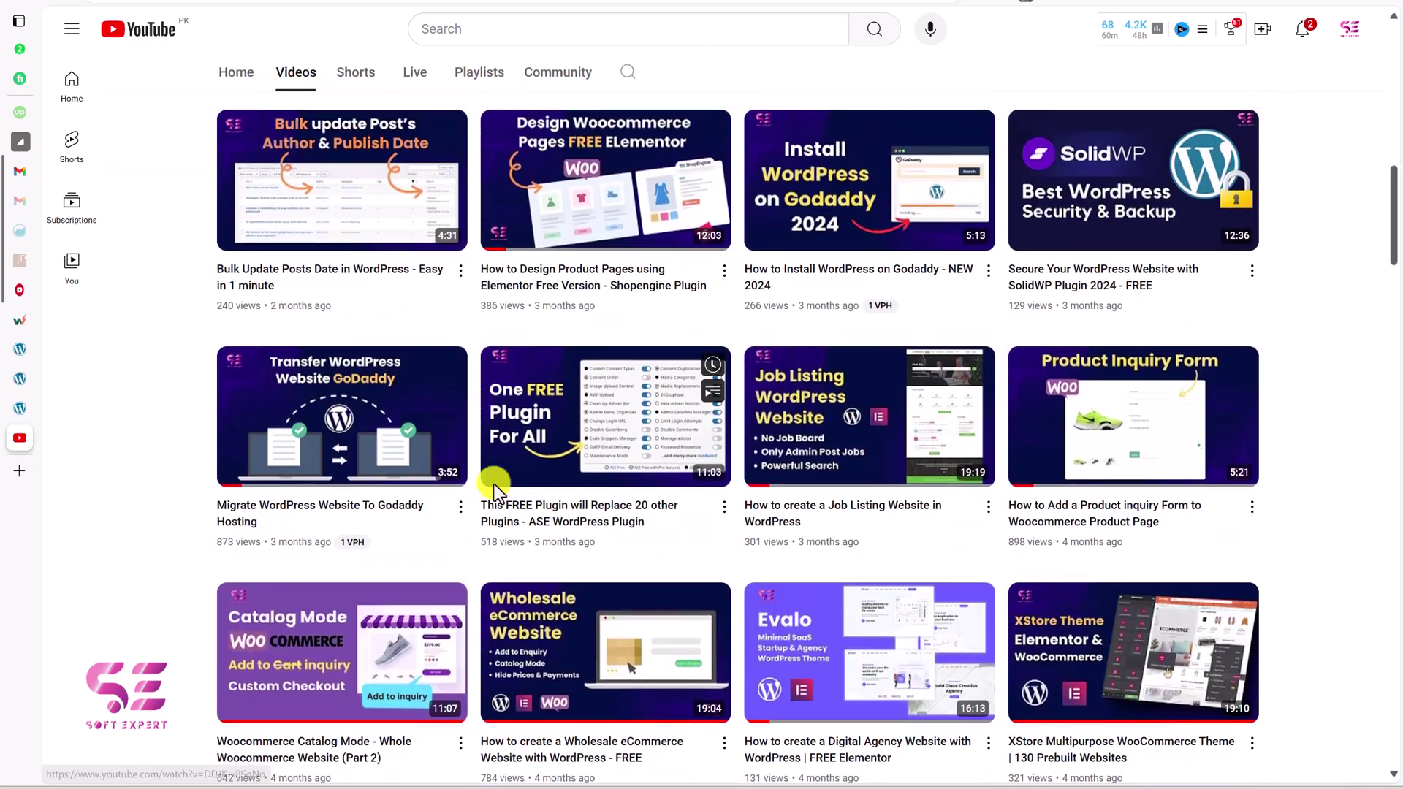
{"action": "scroll", "coordinate": [494, 484], "scroll_direction": "down", "scroll_amount": 12}
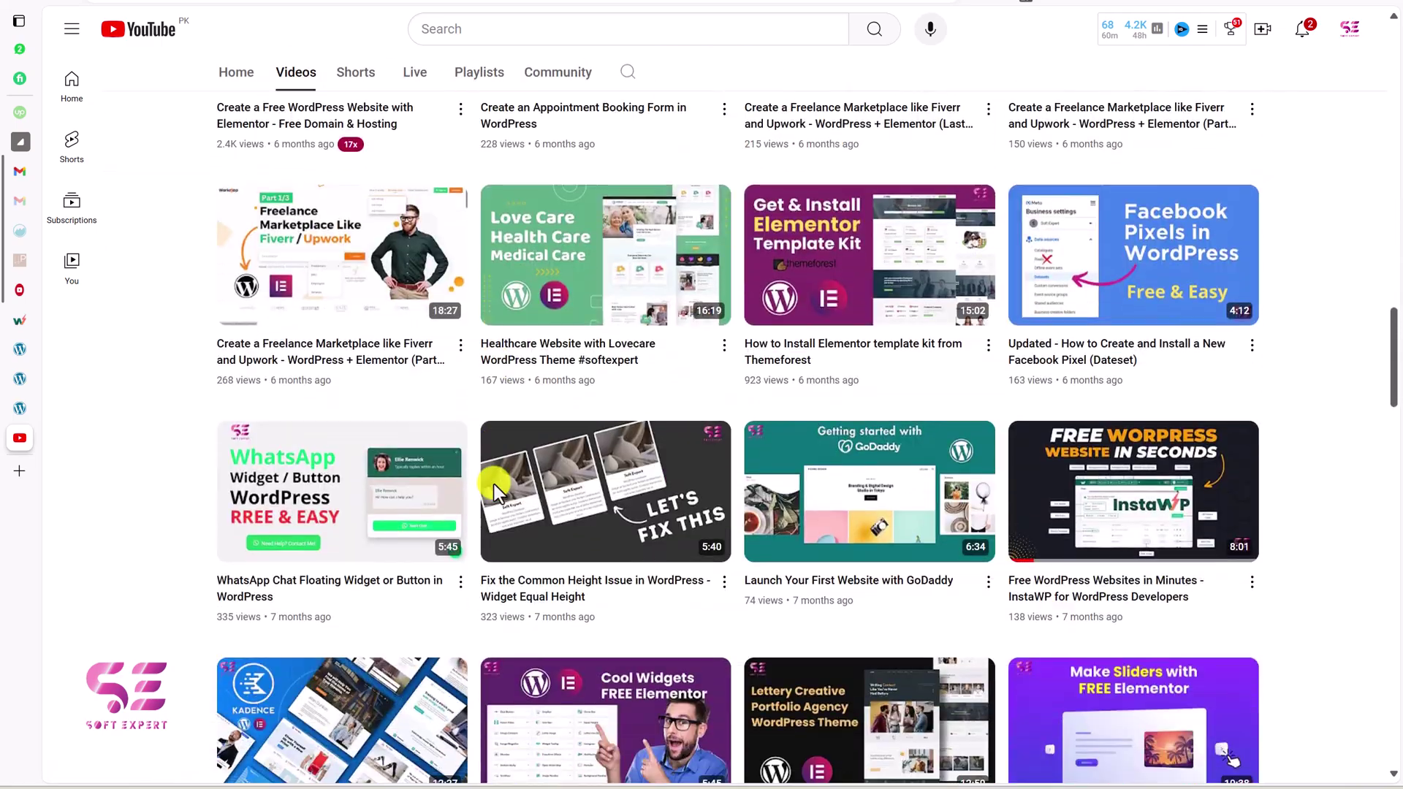
{"action": "scroll", "coordinate": [494, 484], "scroll_direction": "down", "scroll_amount": 9}
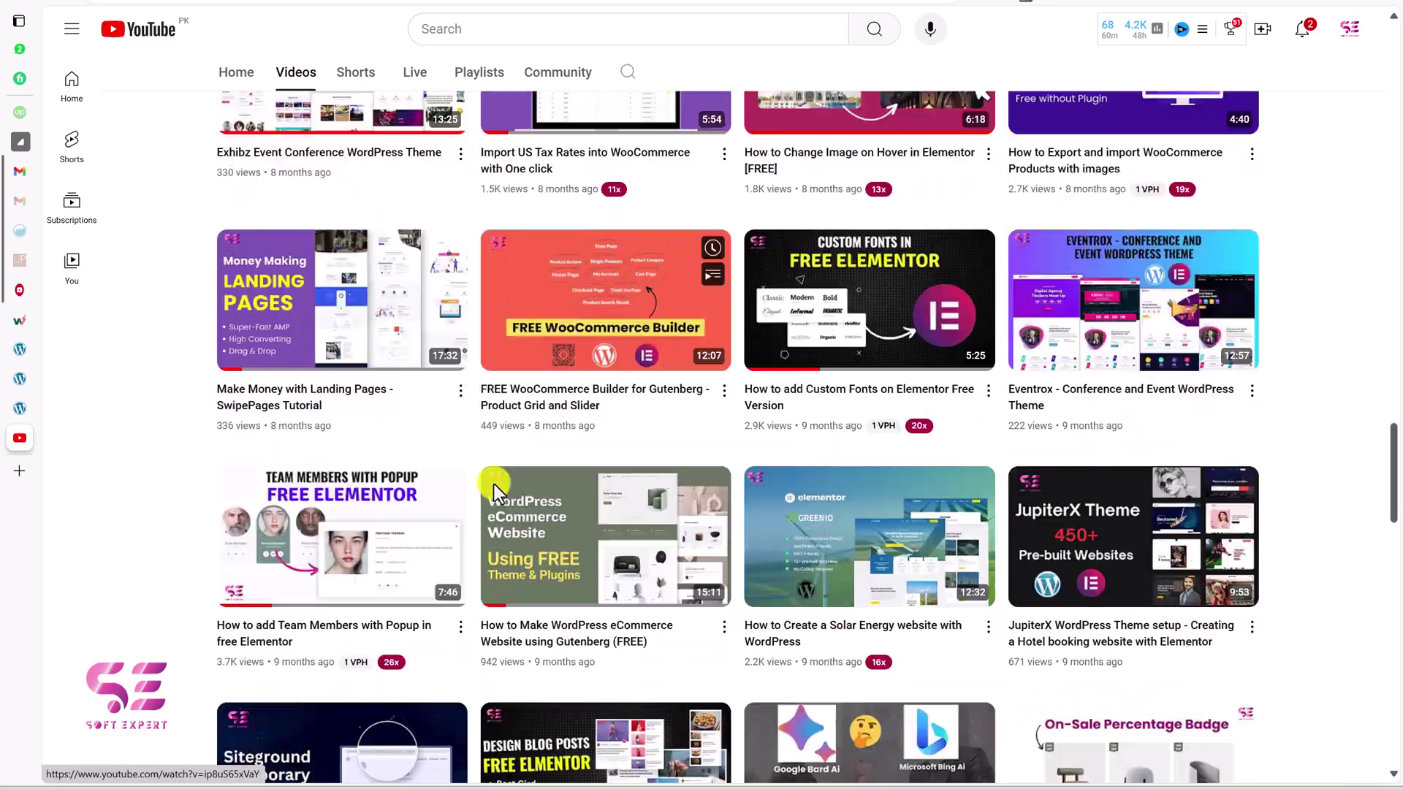